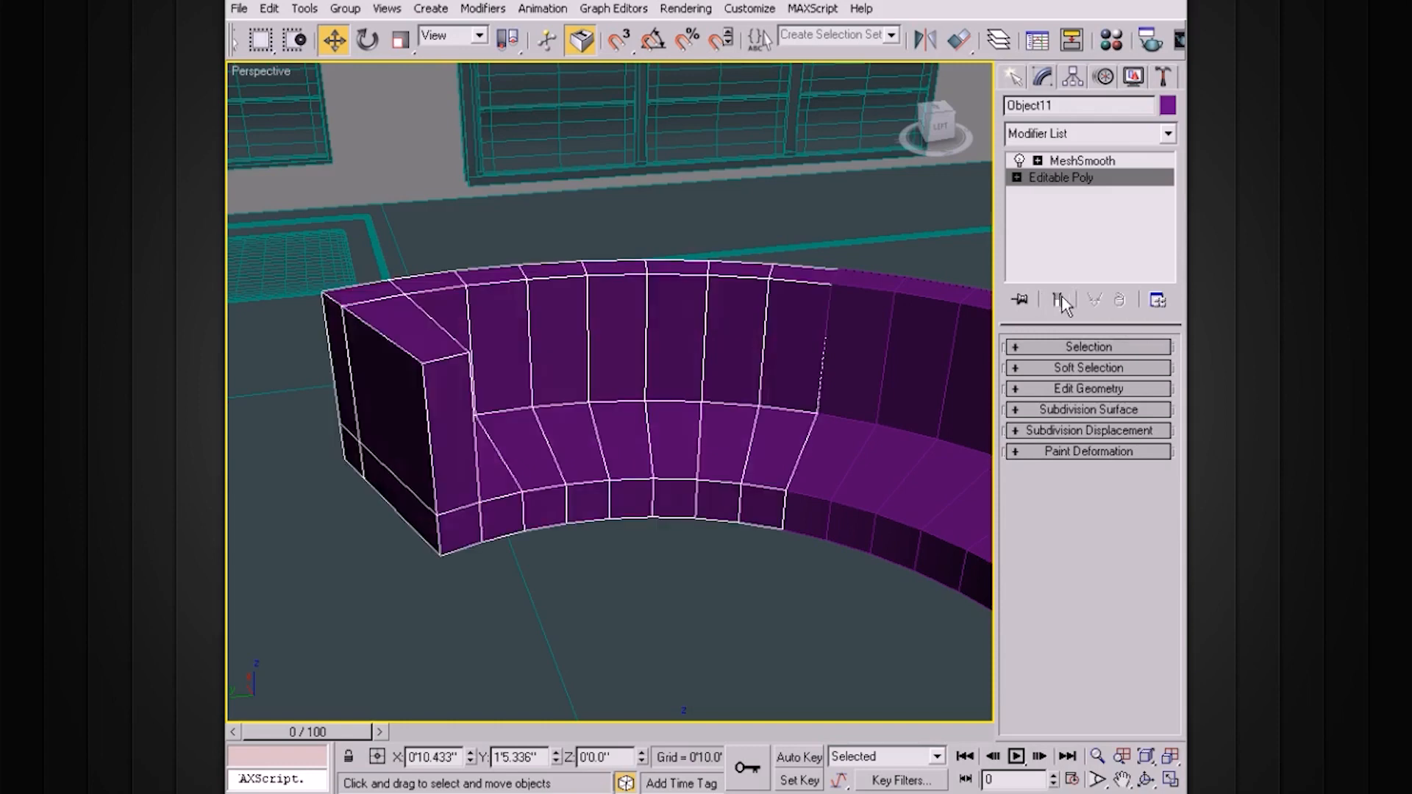
Compare the curved sofa's smoothed result with its unsmoothed cage, looking closely at the armrest end
left_click(1061, 298)
left_click(1059, 300)
left_click(1060, 299)
middle_click_drag(907, 234, 671, 309, "alt")
scroll(671, 310, "up", 4)
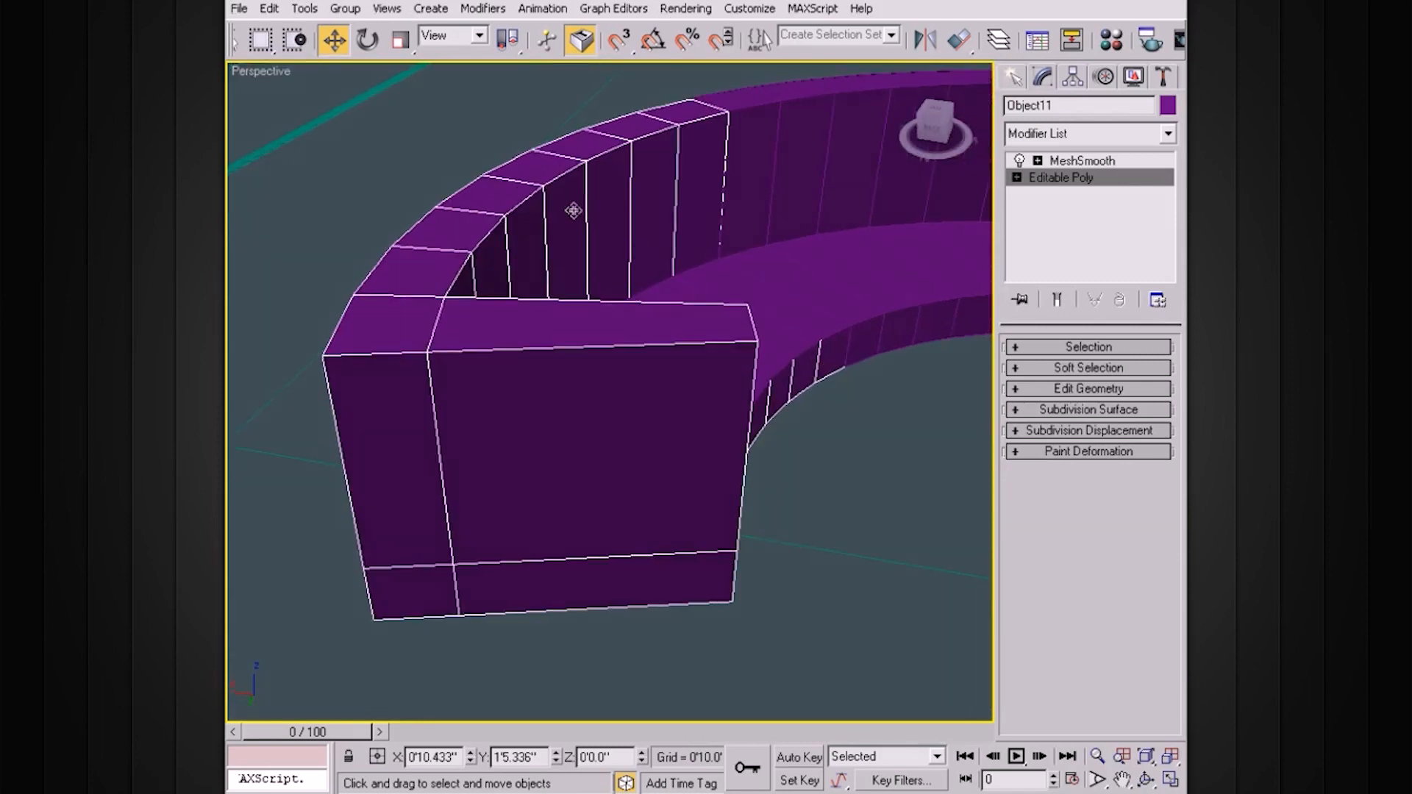
middle_click_drag(635, 280, 765, 349, "alt")
Select the ring of front-to-back edges through the armrest and seat, starting from the armrest's upper outer edge
left_click(1017, 178)
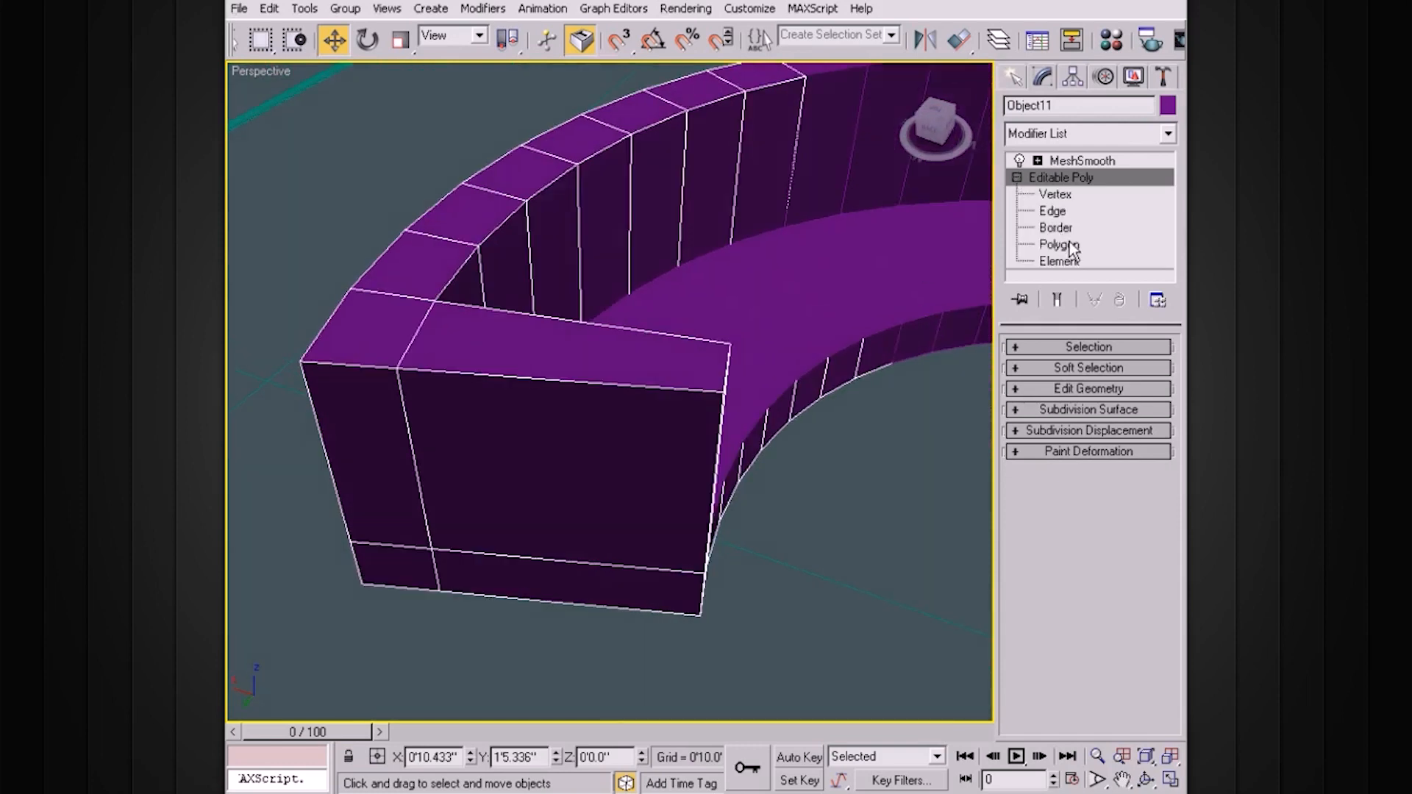
left_click(1060, 214)
left_click(648, 384)
middle_click_drag(647, 385, 701, 357, "alt")
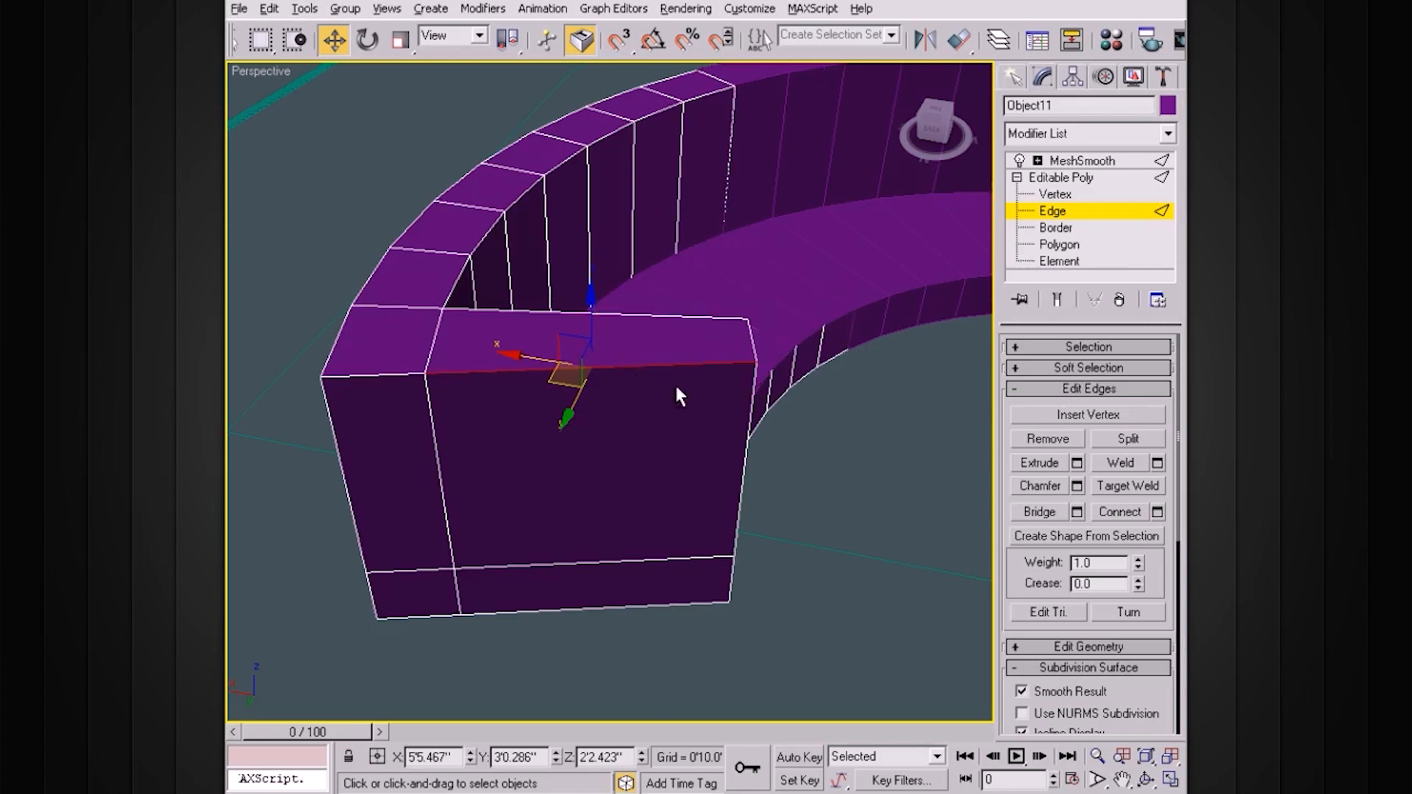
middle_click_drag(677, 390, 641, 361, "alt")
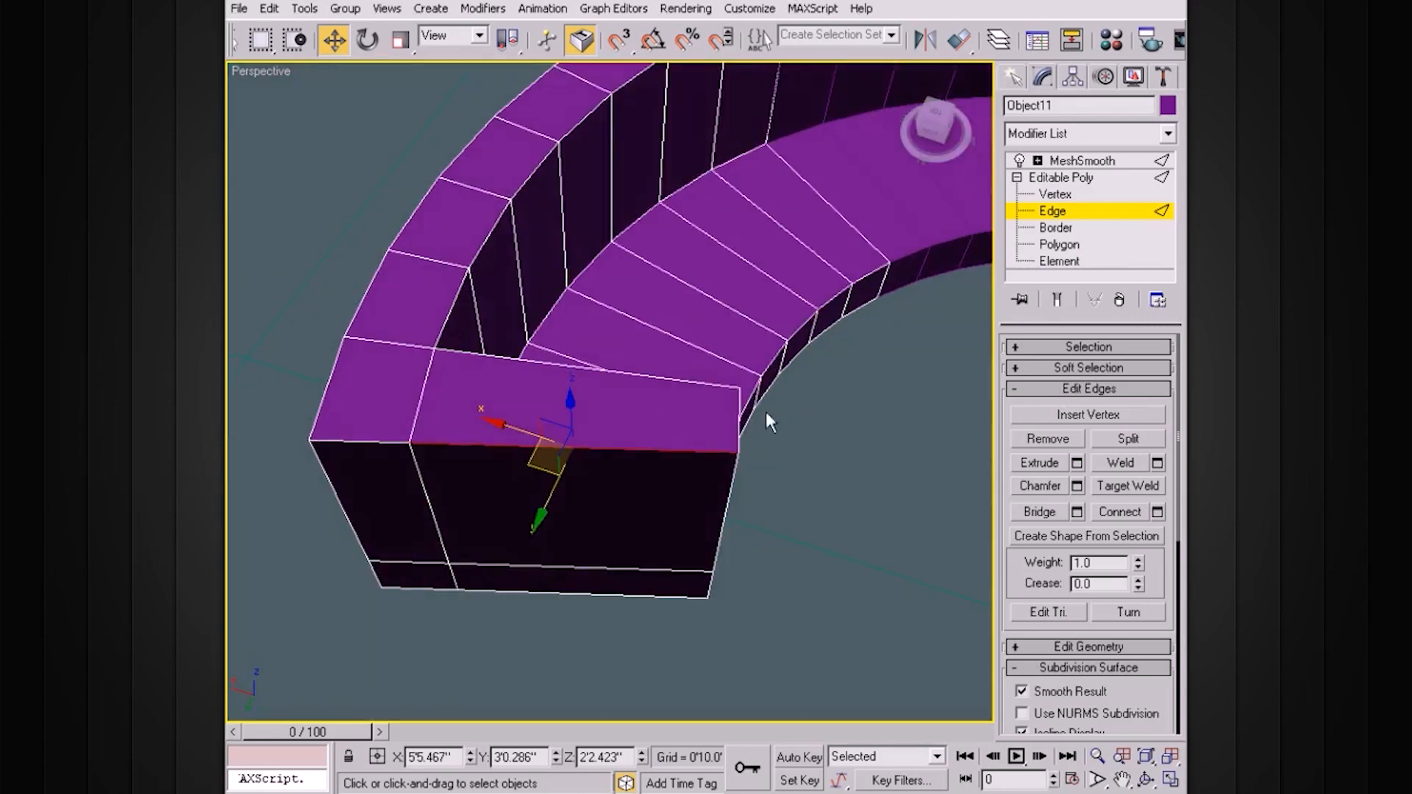
left_click(1101, 346)
left_click(1044, 481)
middle_click_drag(809, 390, 873, 451, "alt")
left_click_drag(1053, 562, 1053, 561)
scroll(1145, 497, "down", 5)
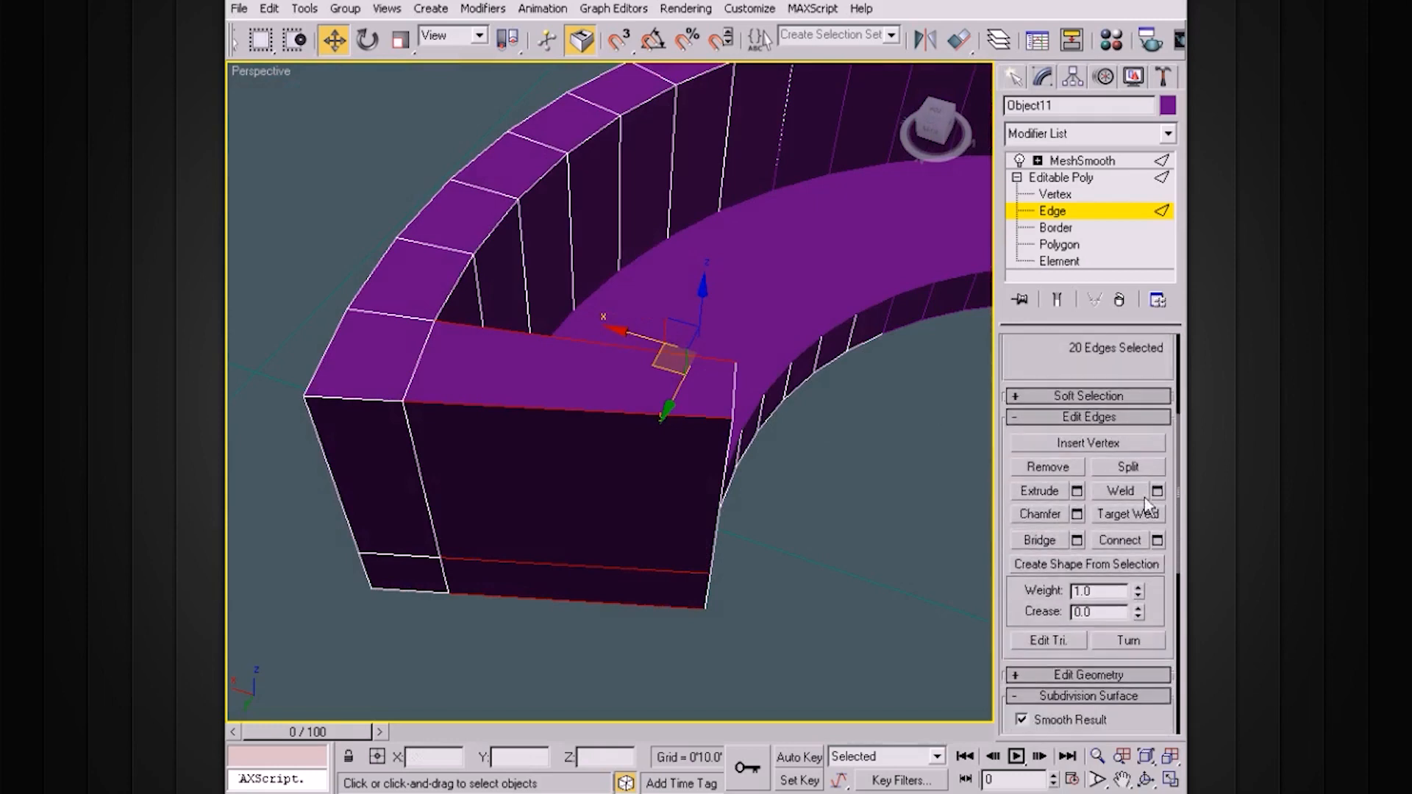
Connect the selected edge ring with one segment and a slide of -68, and check the smoothed result
left_click(1157, 541)
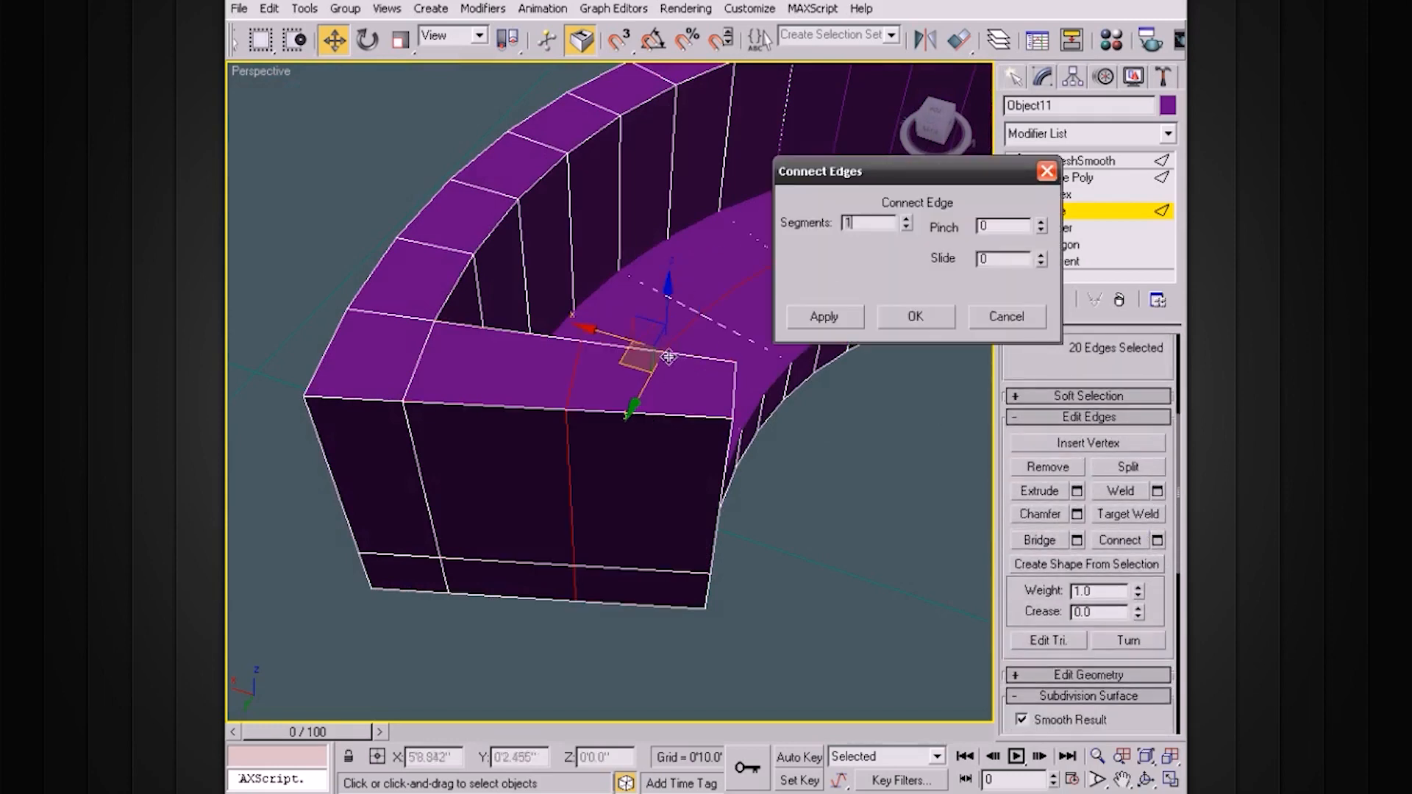
left_click_drag(1041, 263, 1045, 387)
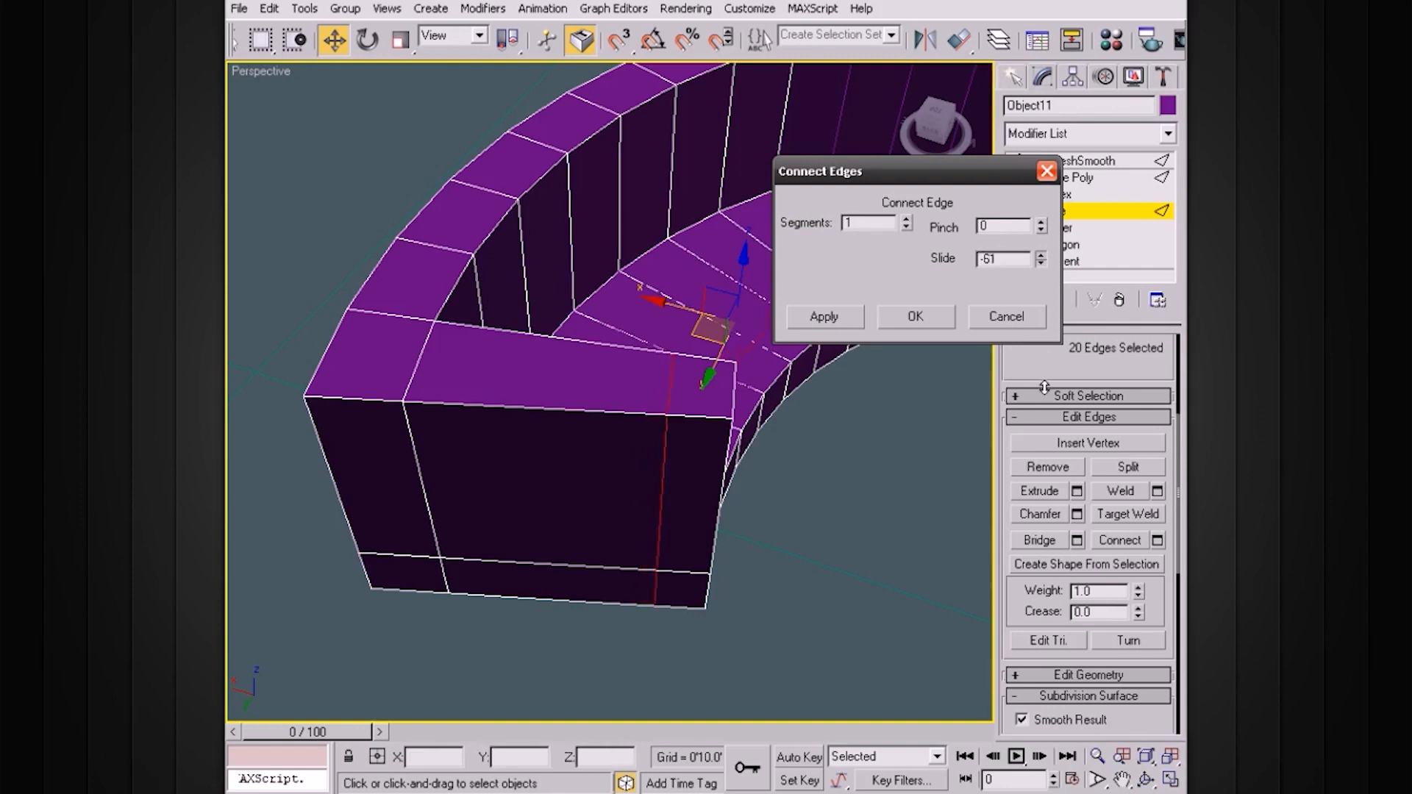
middle_click_drag(891, 381, 779, 404, "alt")
left_click_drag(1043, 259, 1043, 263)
mouse_move(797, 484)
middle_mouse_down("alt")
mouse_move(838, 476)
mouse_move(783, 471)
mouse_move(797, 457)
middle_mouse_up("alt")
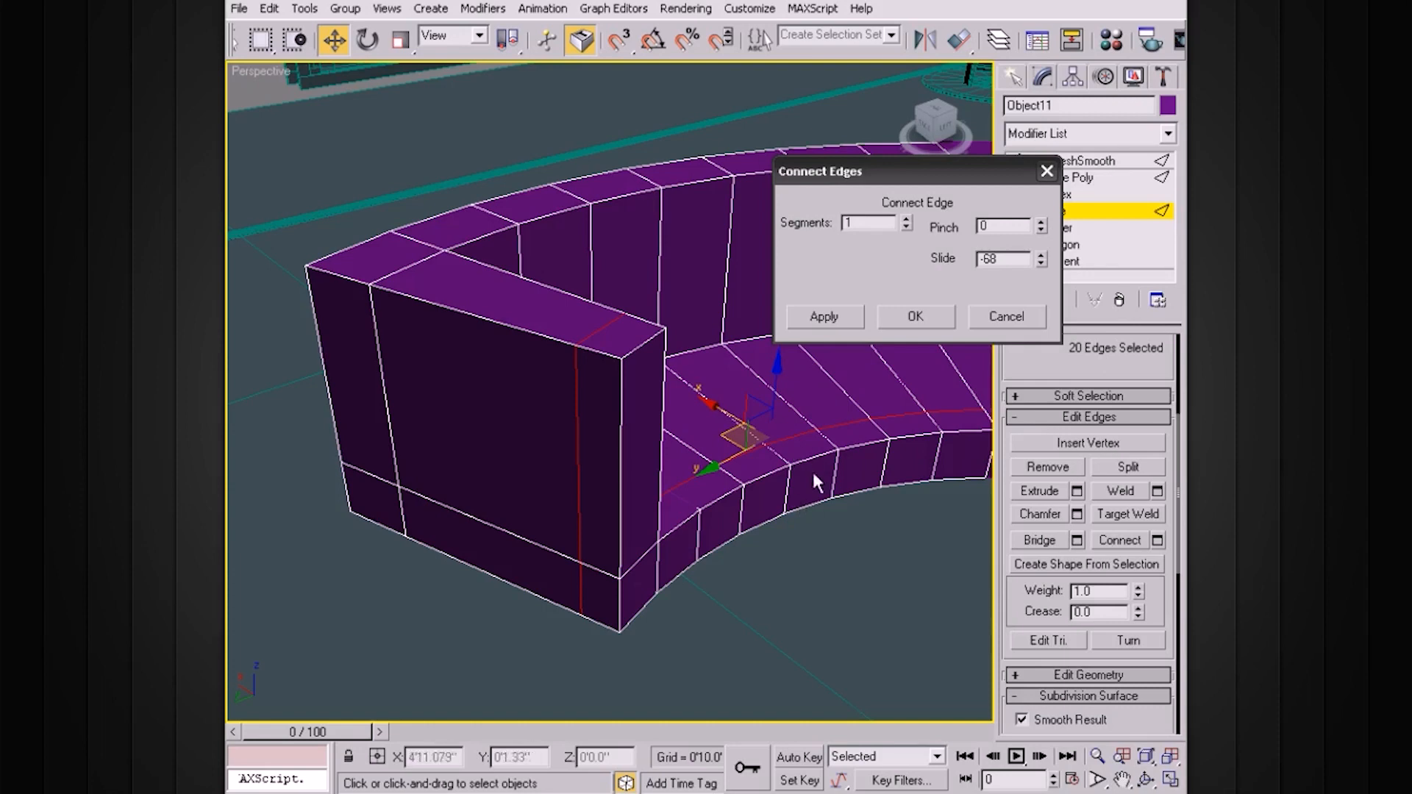
middle_click_drag(812, 494, 937, 382, "alt")
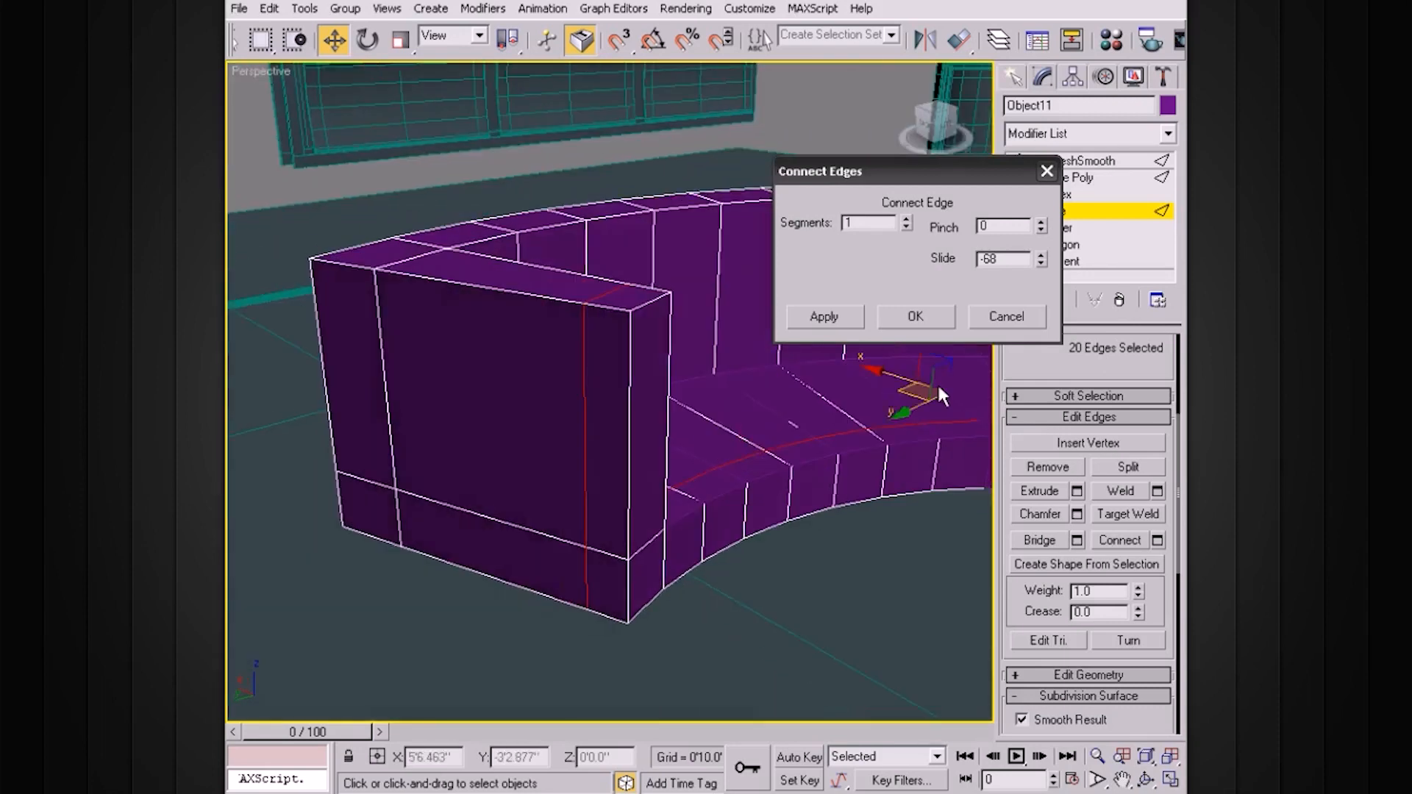
left_click(916, 317)
left_click(1057, 301)
middle_click_drag(912, 346, 766, 338, "alt")
left_click(1057, 301)
middle_click_drag(846, 353, 770, 360, "alt")
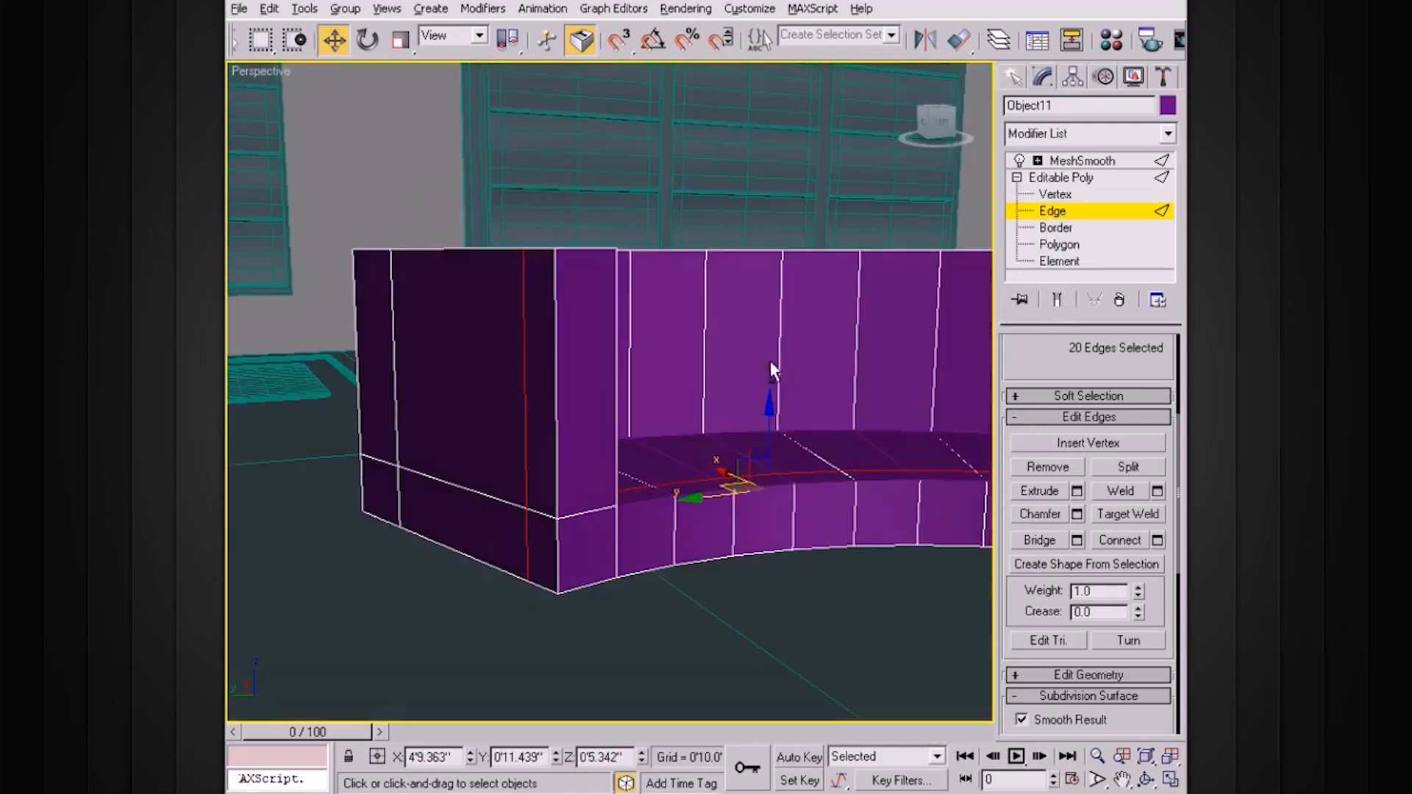
Connect the ring of short vertical edges around the sofa's base with one segment and a slide of -56
left_click(680, 528)
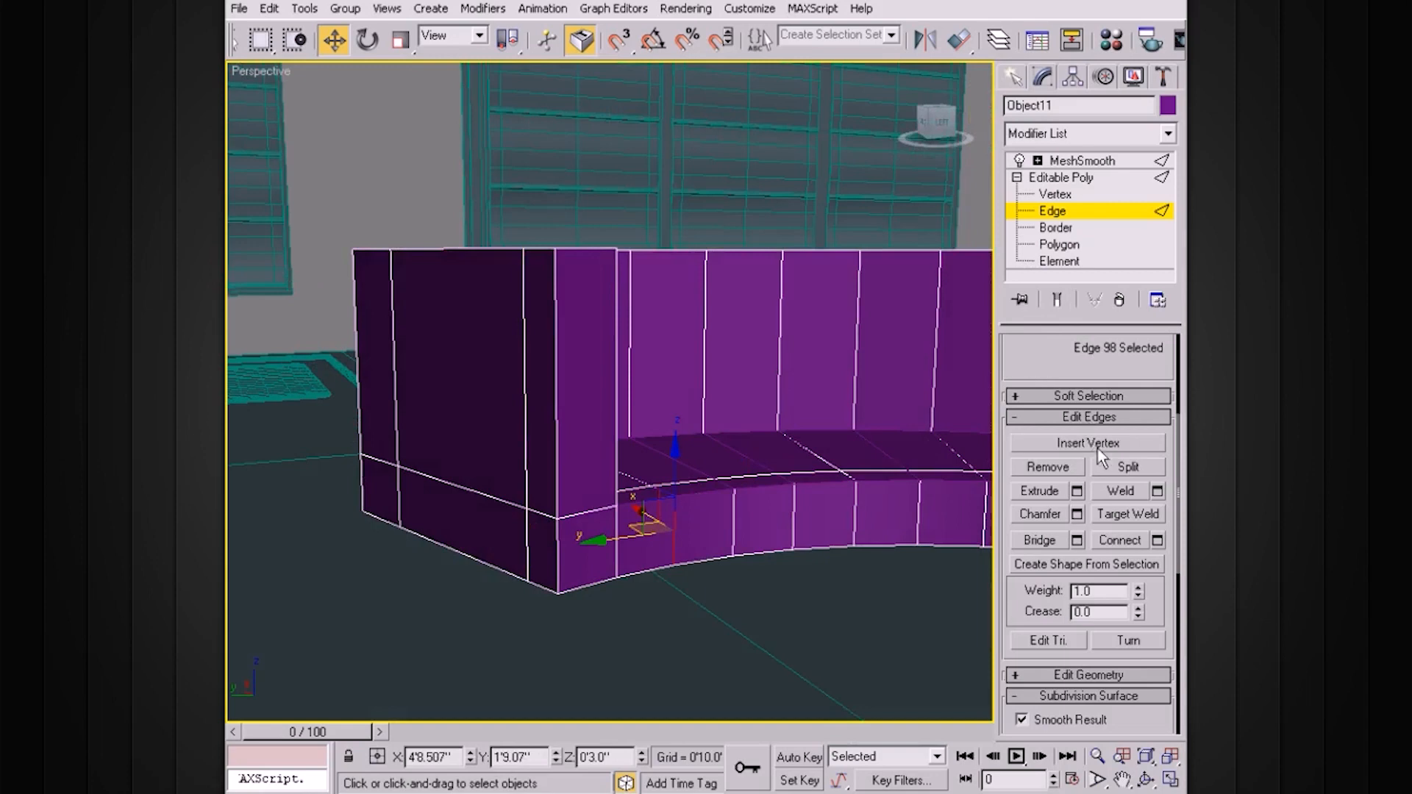
scroll(1068, 401, "up", 3)
left_click(1043, 403)
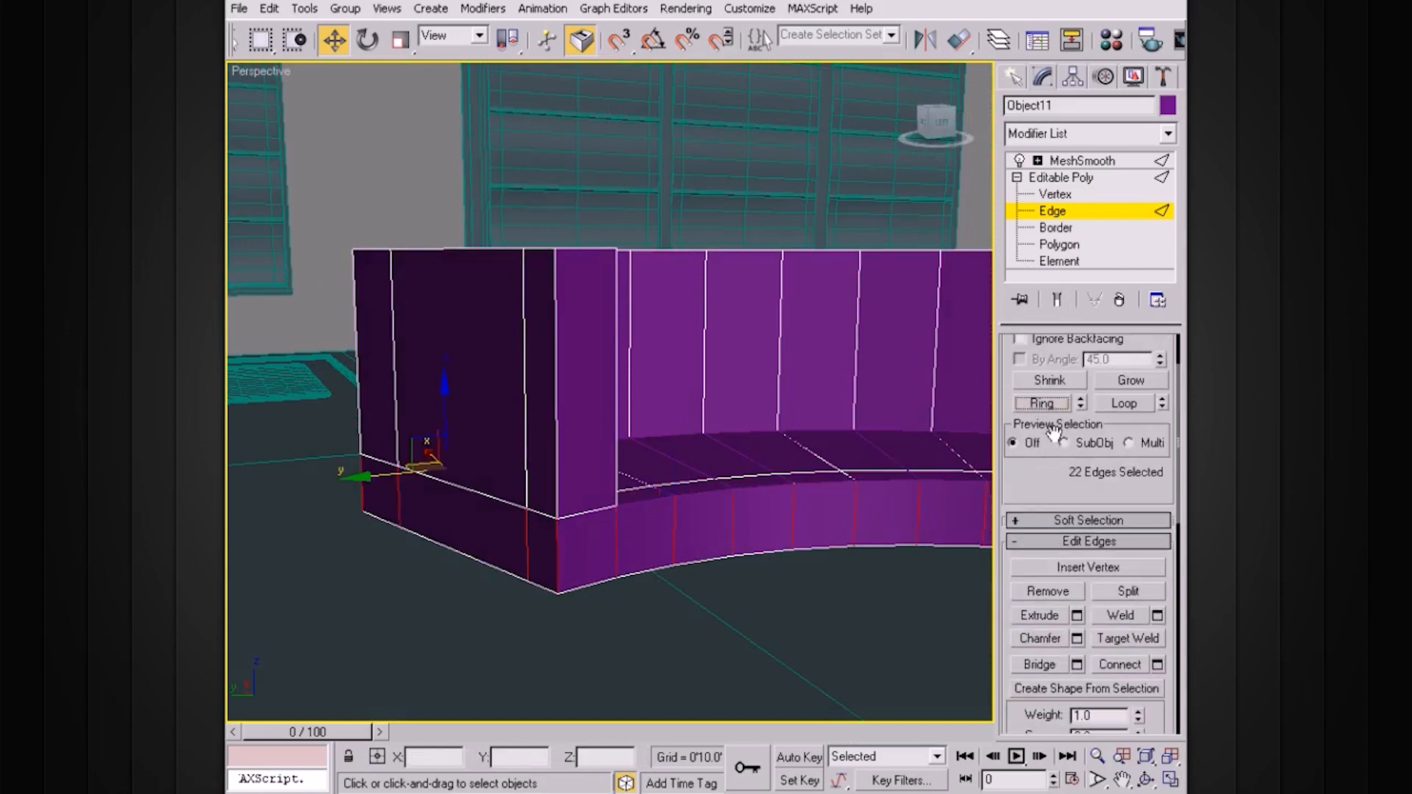
scroll(1044, 490, "down", 3)
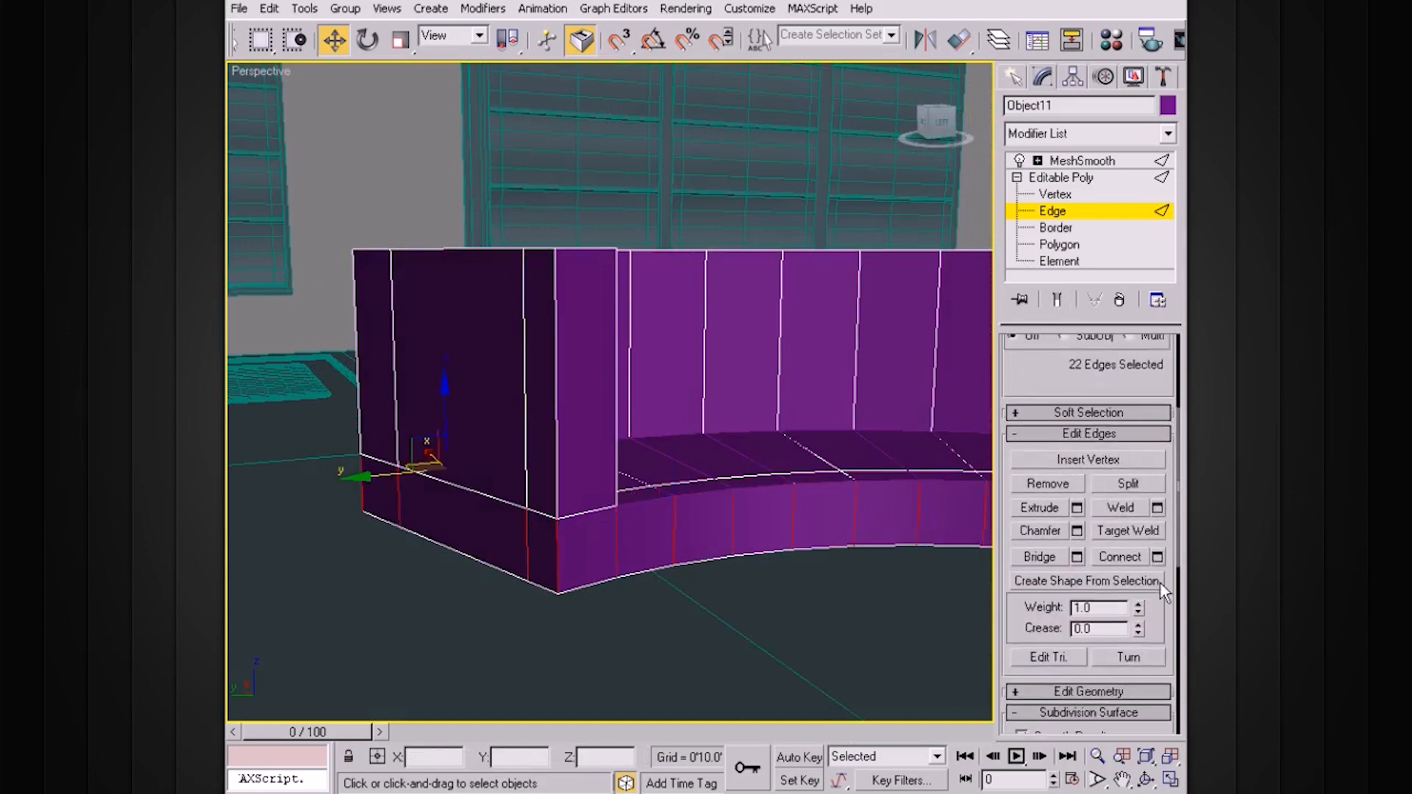
left_click(1157, 557)
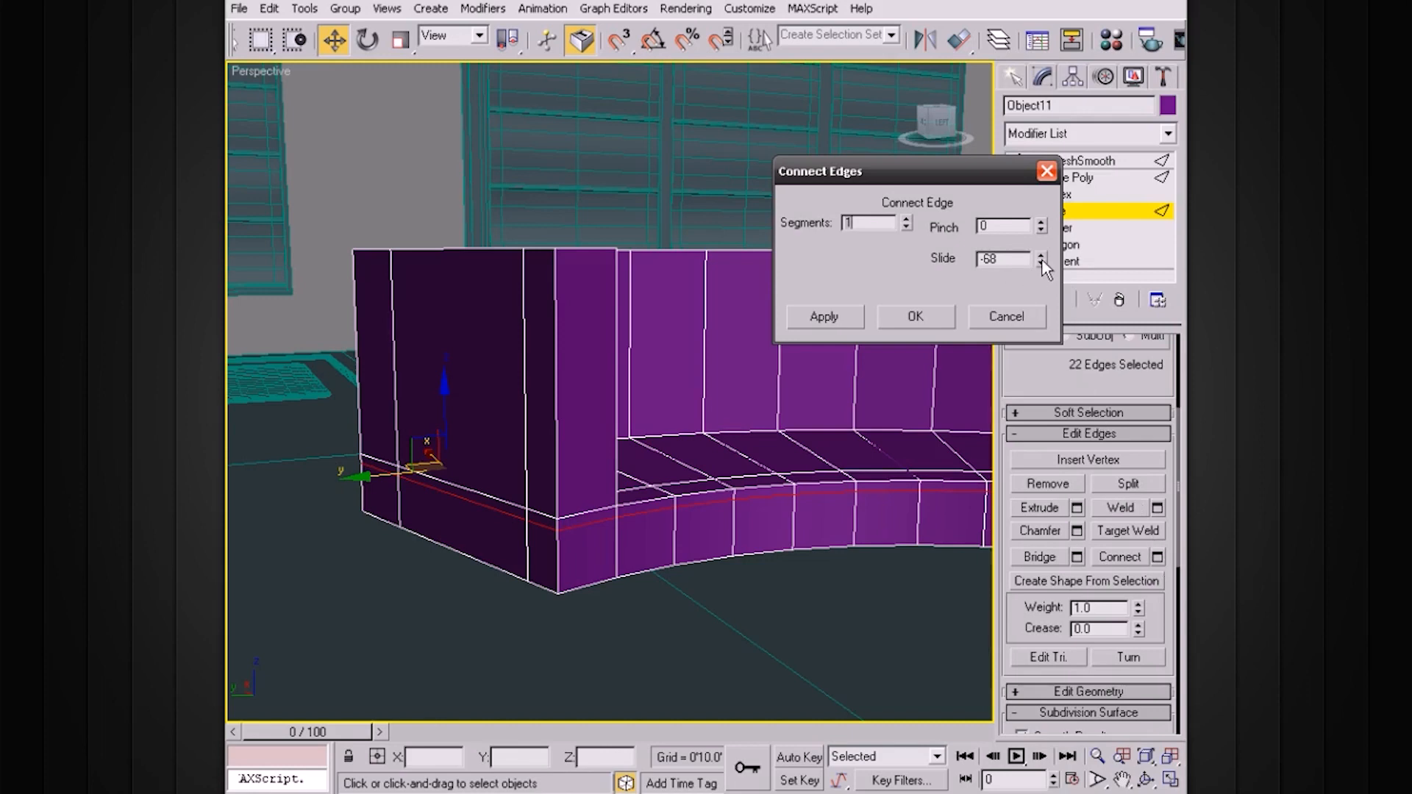
left_click_drag(1041, 261, 1041, 241)
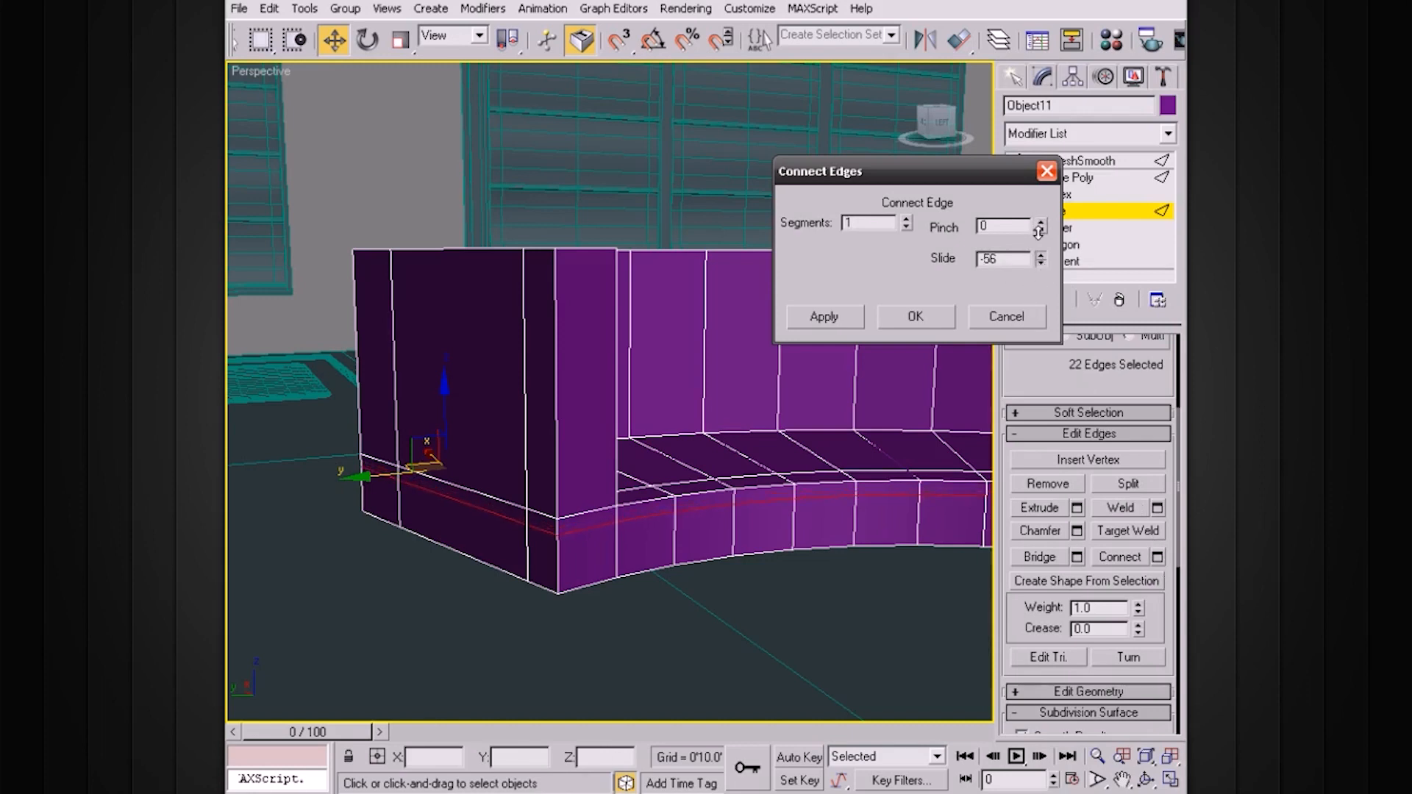
left_click(915, 316)
middle_click_drag(912, 354, 900, 419, "alt")
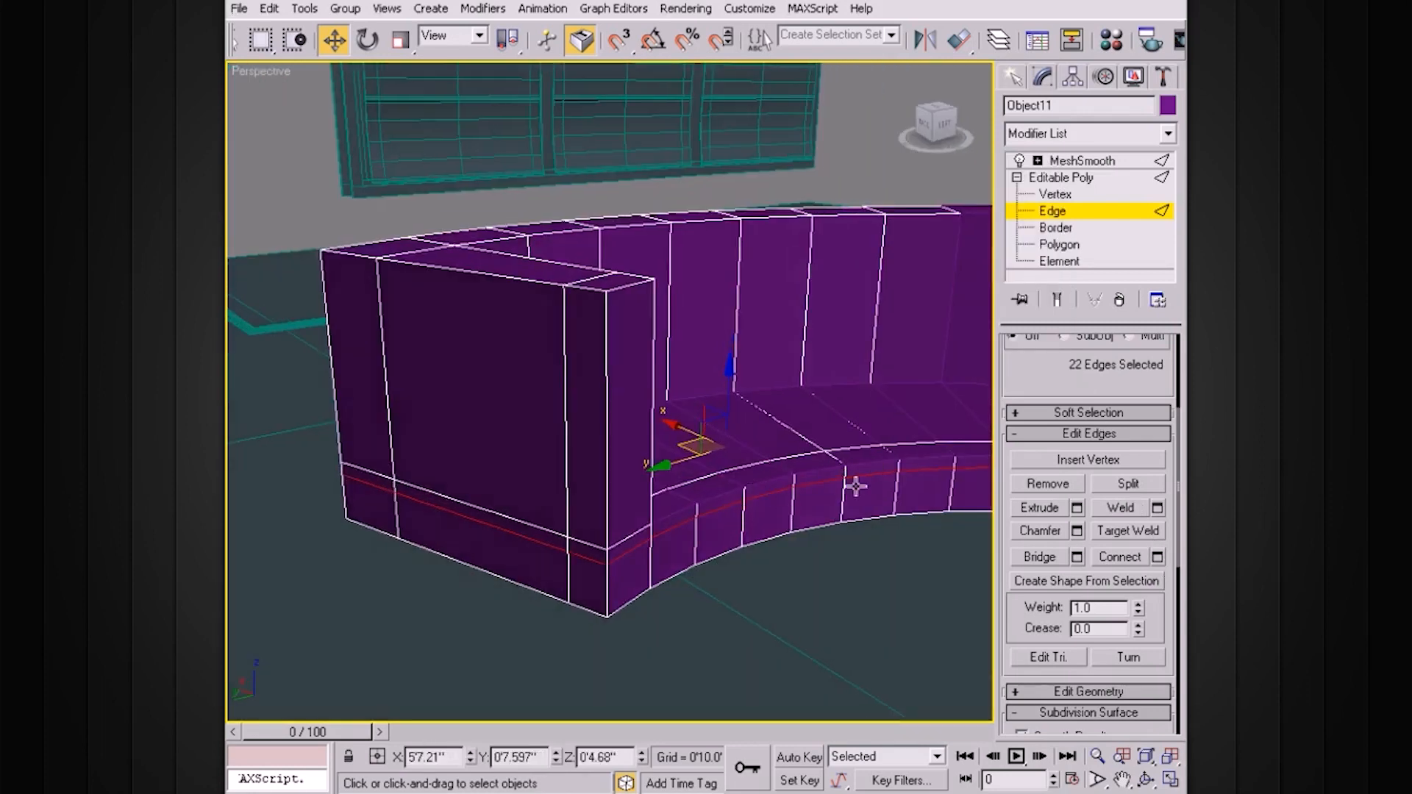
Leave edge editing and compare the sofa's front and armrest with smoothing on and off
left_click(1063, 177)
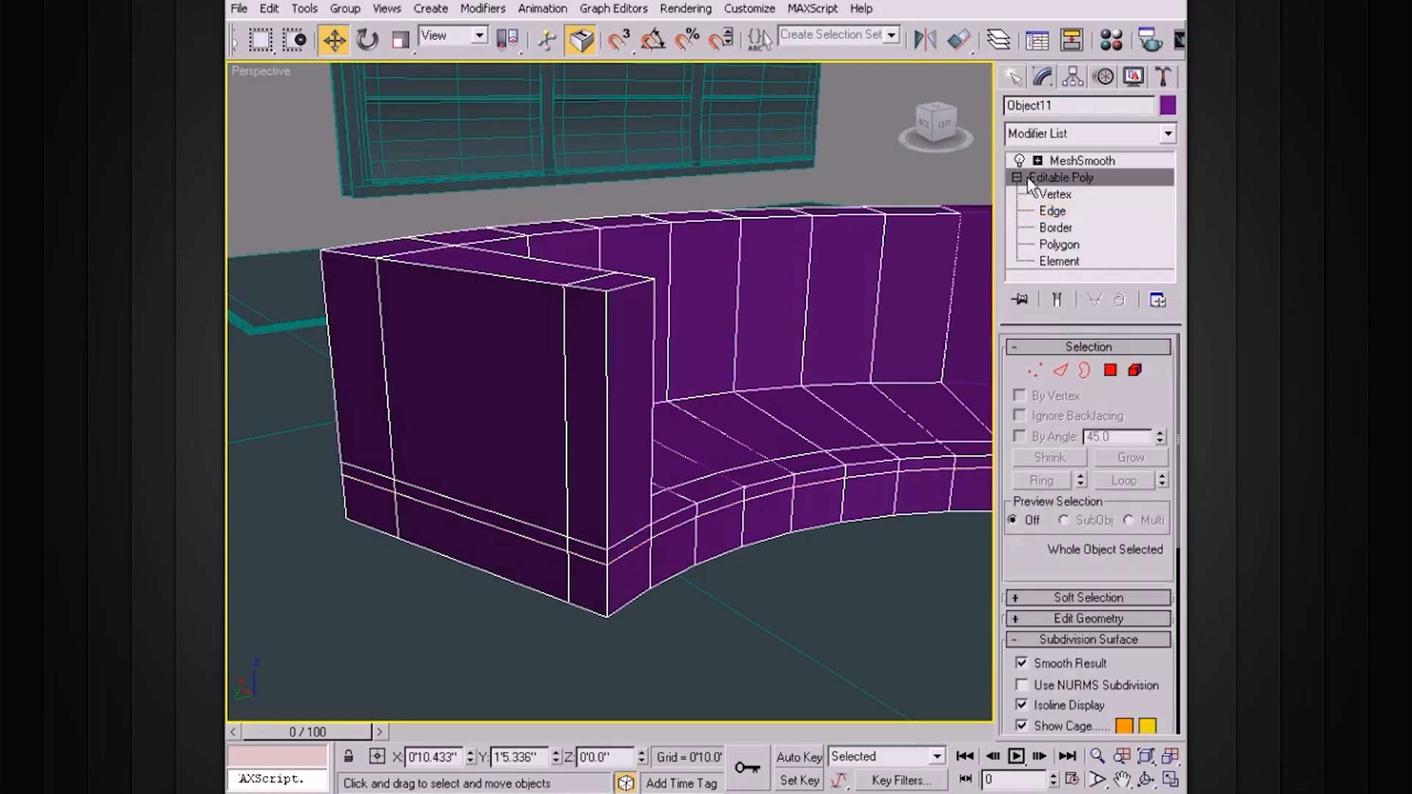
left_click(1016, 178)
left_click(1056, 299)
mouse_move(915, 368)
middle_mouse_down("alt")
mouse_move(836, 356)
mouse_move(718, 377)
mouse_move(757, 416)
mouse_move(782, 356)
mouse_move(744, 341)
mouse_move(822, 354)
mouse_move(845, 394)
mouse_move(895, 379)
middle_mouse_up("alt")
left_click(1057, 299)
middle_click_drag(779, 324, 682, 320, "alt")
middle_click_drag(595, 256, 749, 256, "alt")
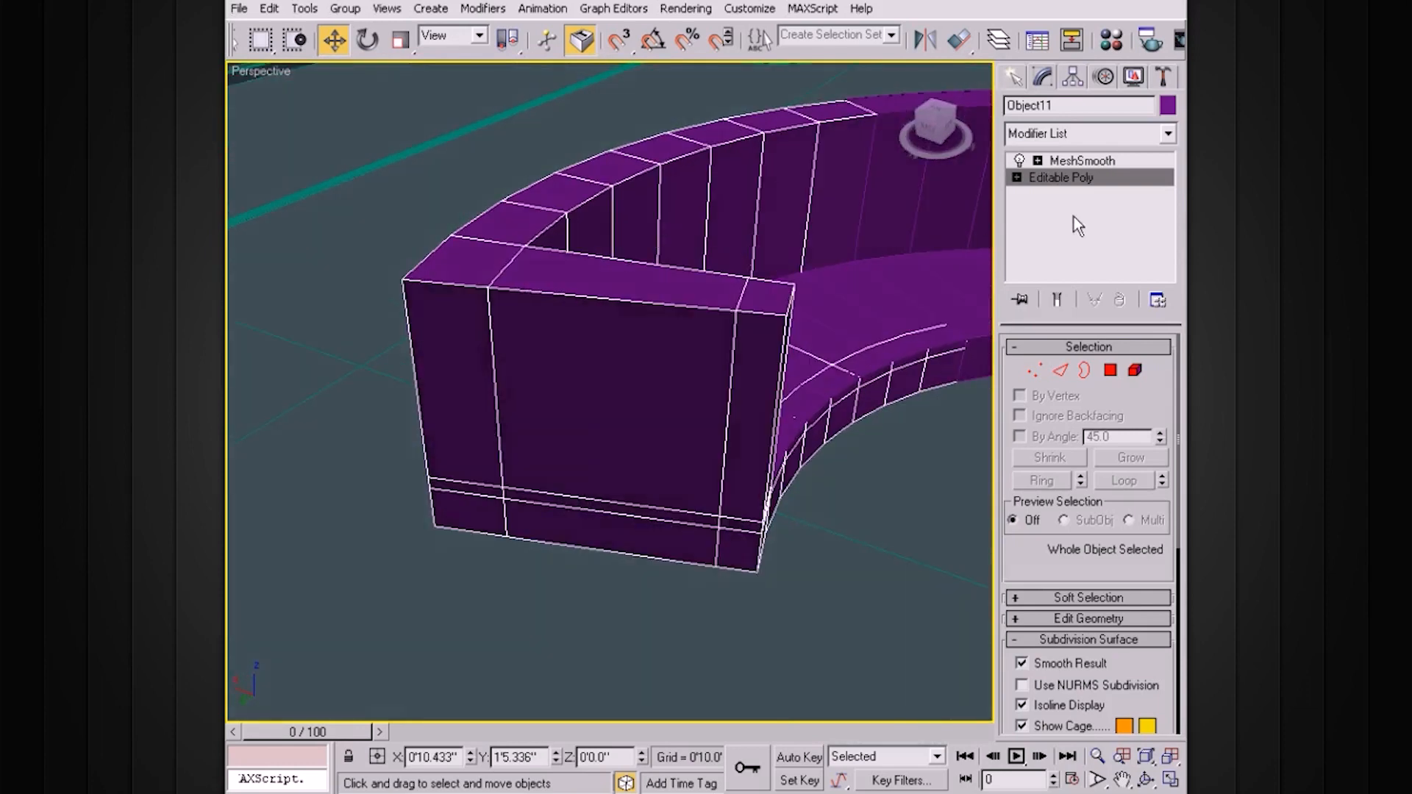
Connect the ring of edges across the backrest's thickness with one segment and a slide of 74, near the outer back
left_click(1016, 178)
left_click(1052, 210)
middle_click_drag(681, 253, 504, 324, "alt")
left_click(505, 324)
middle_click_drag(617, 342, 699, 316, "alt")
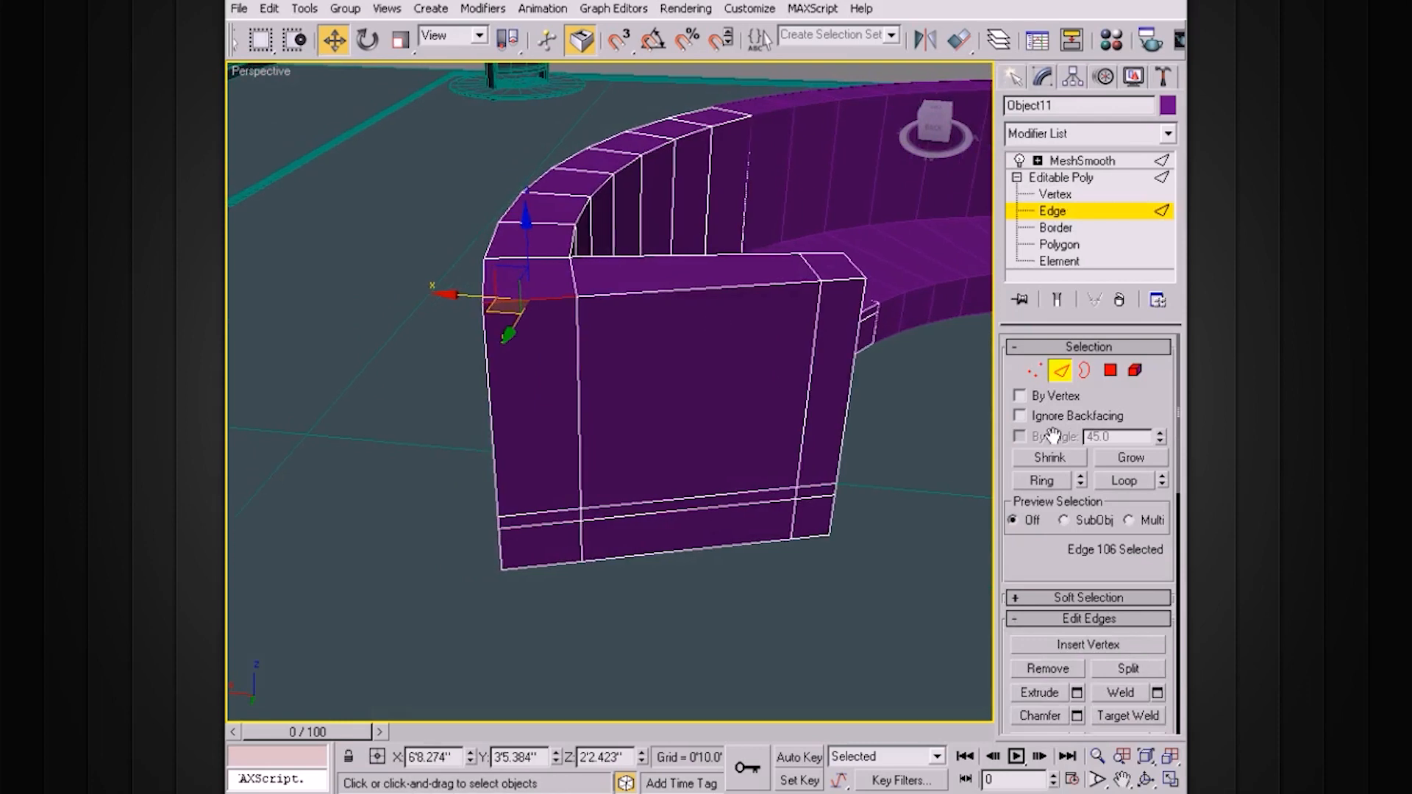
left_click(1043, 480)
scroll(1167, 630, "down", 5)
left_click(1158, 621)
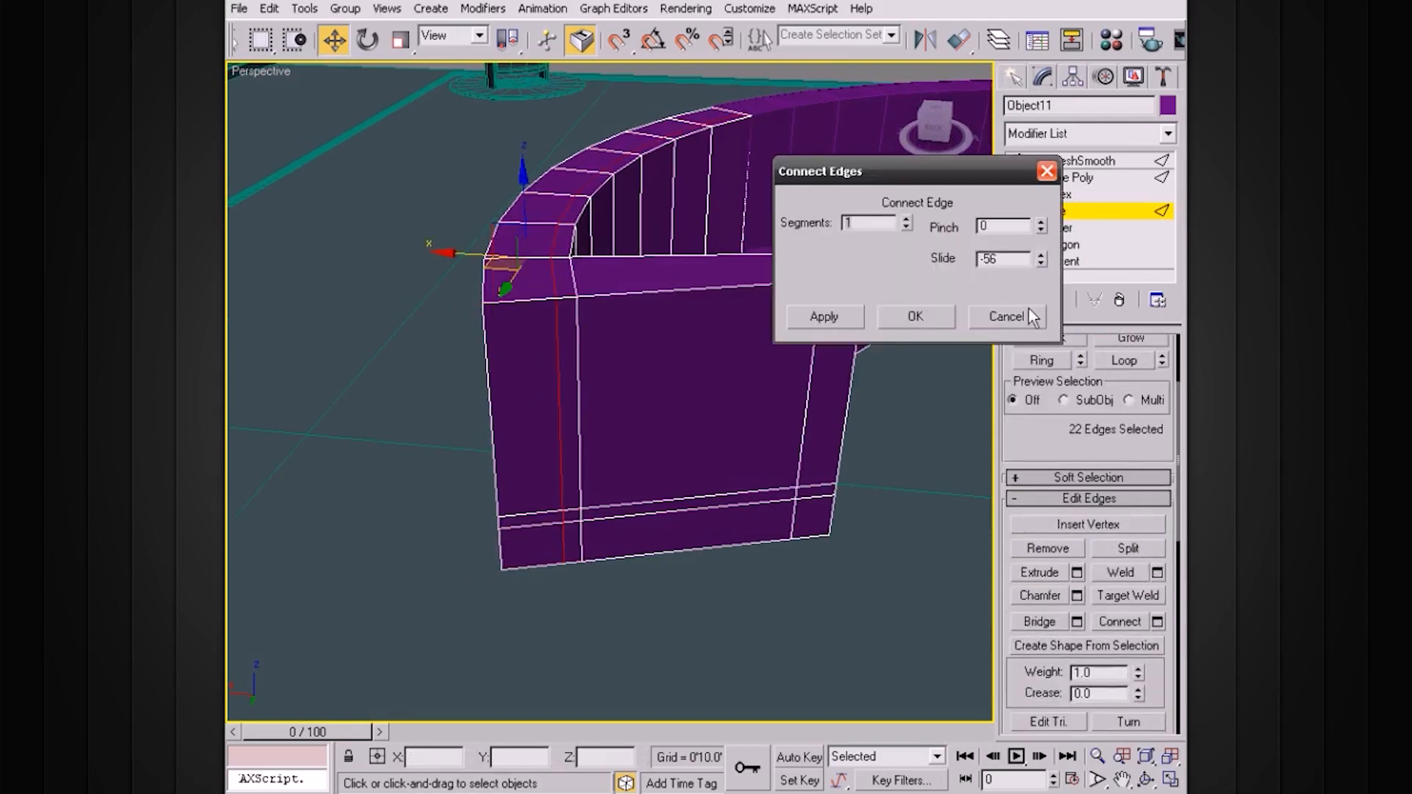
left_click_drag(1042, 262, 843, 772)
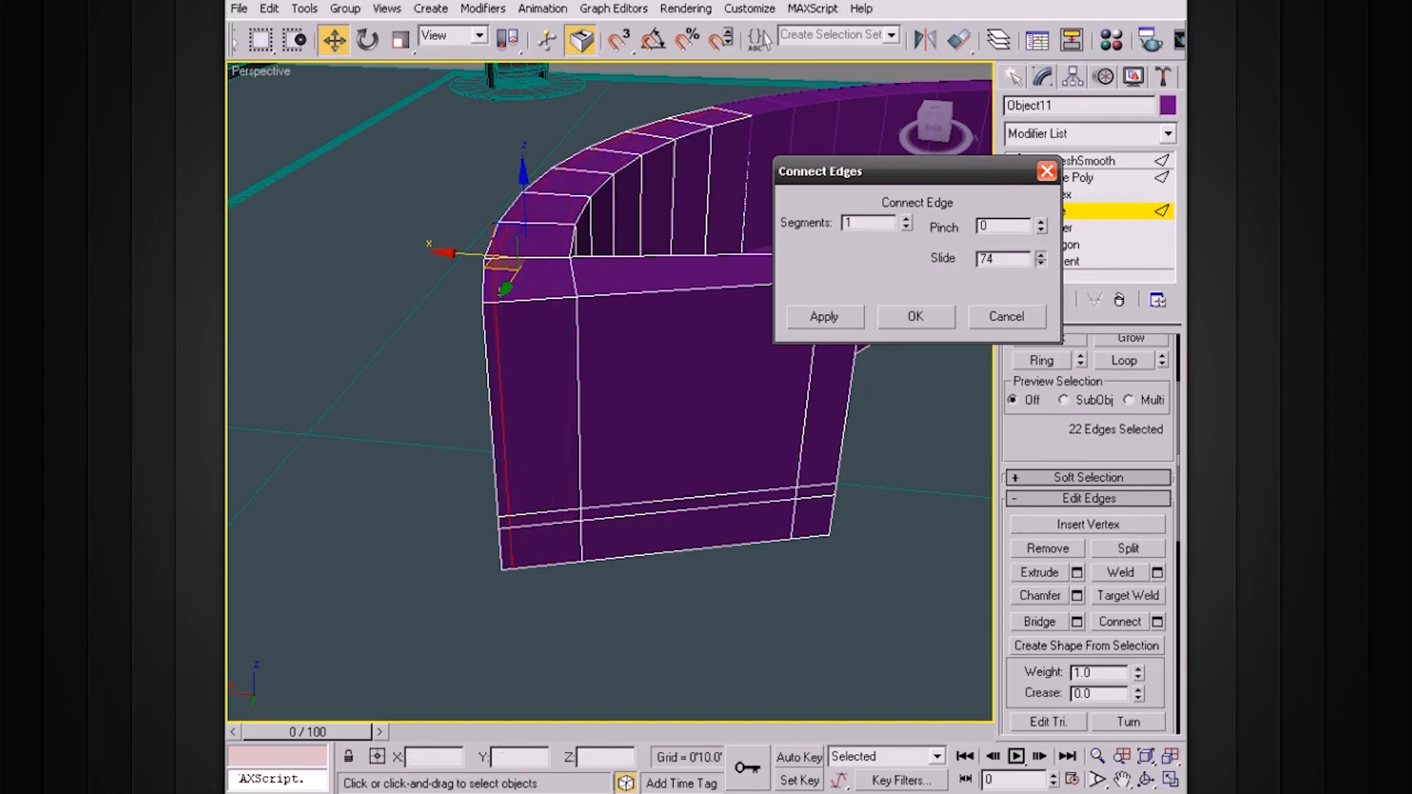
left_click(915, 316)
middle_click_drag(905, 324, 691, 350, "alt")
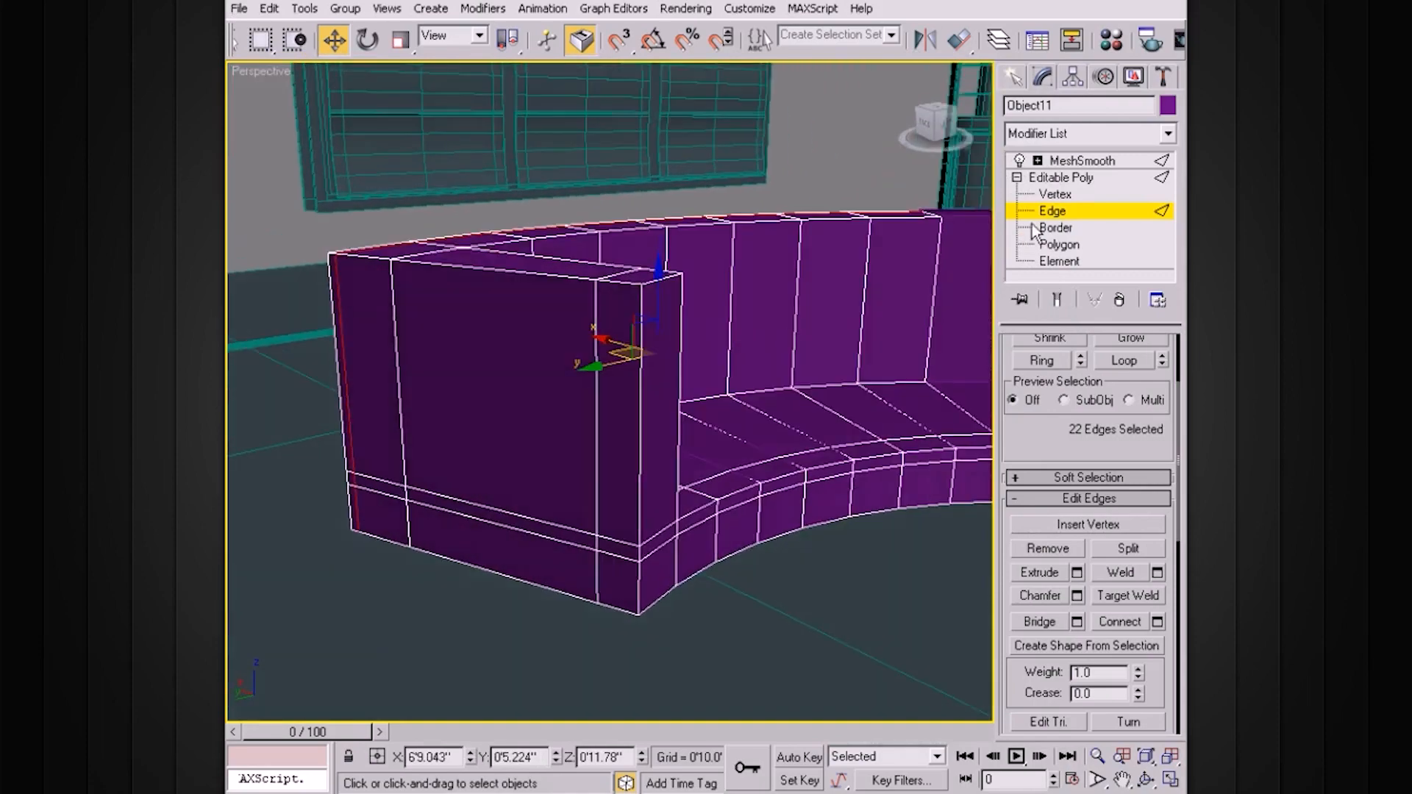
Leave edge editing and check how the backrest's outer edge looks with smoothing turned on
left_click(1062, 181)
left_click(1017, 178)
left_click(1057, 299)
middle_click_drag(851, 316, 827, 370, "alt")
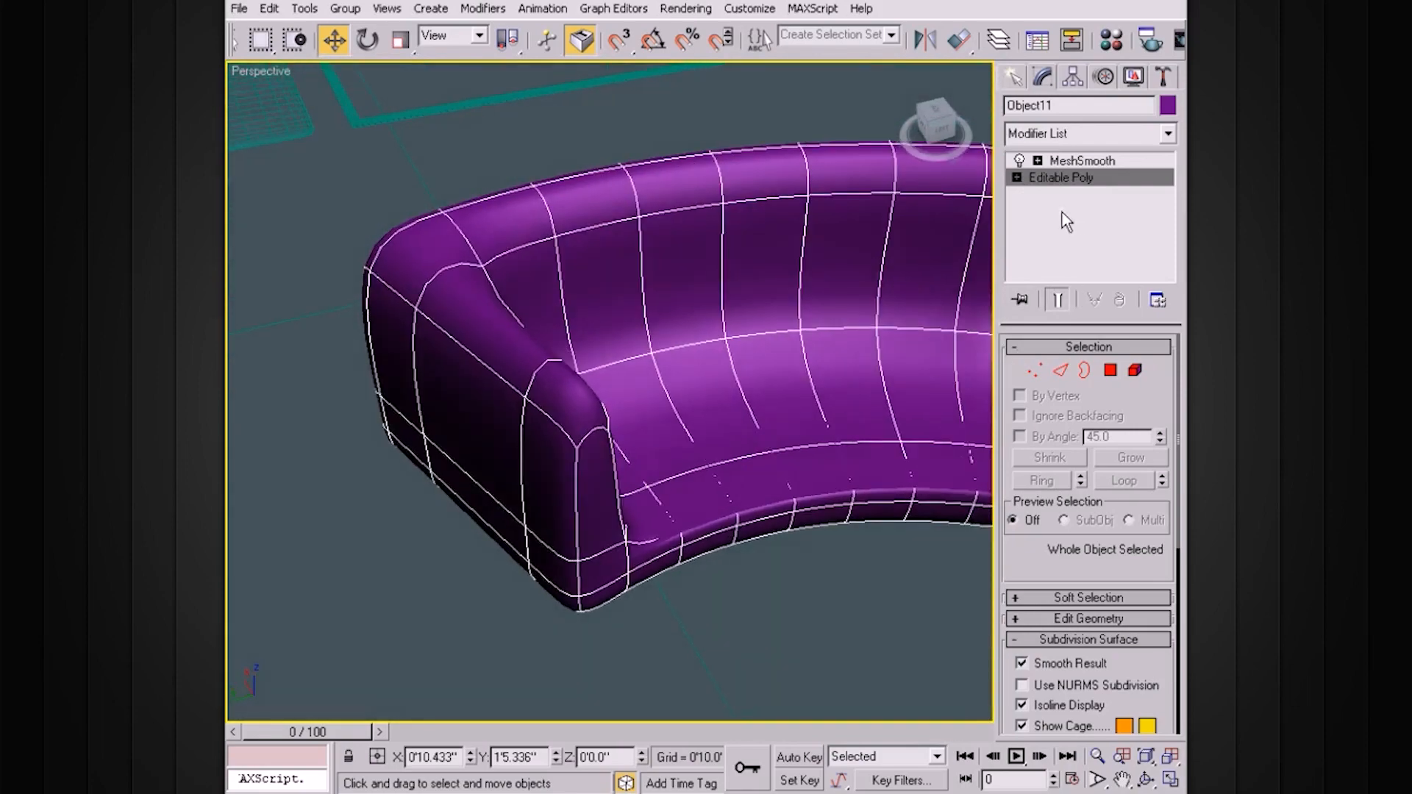
left_click(1057, 299)
middle_click_drag(829, 306, 964, 319, "alt")
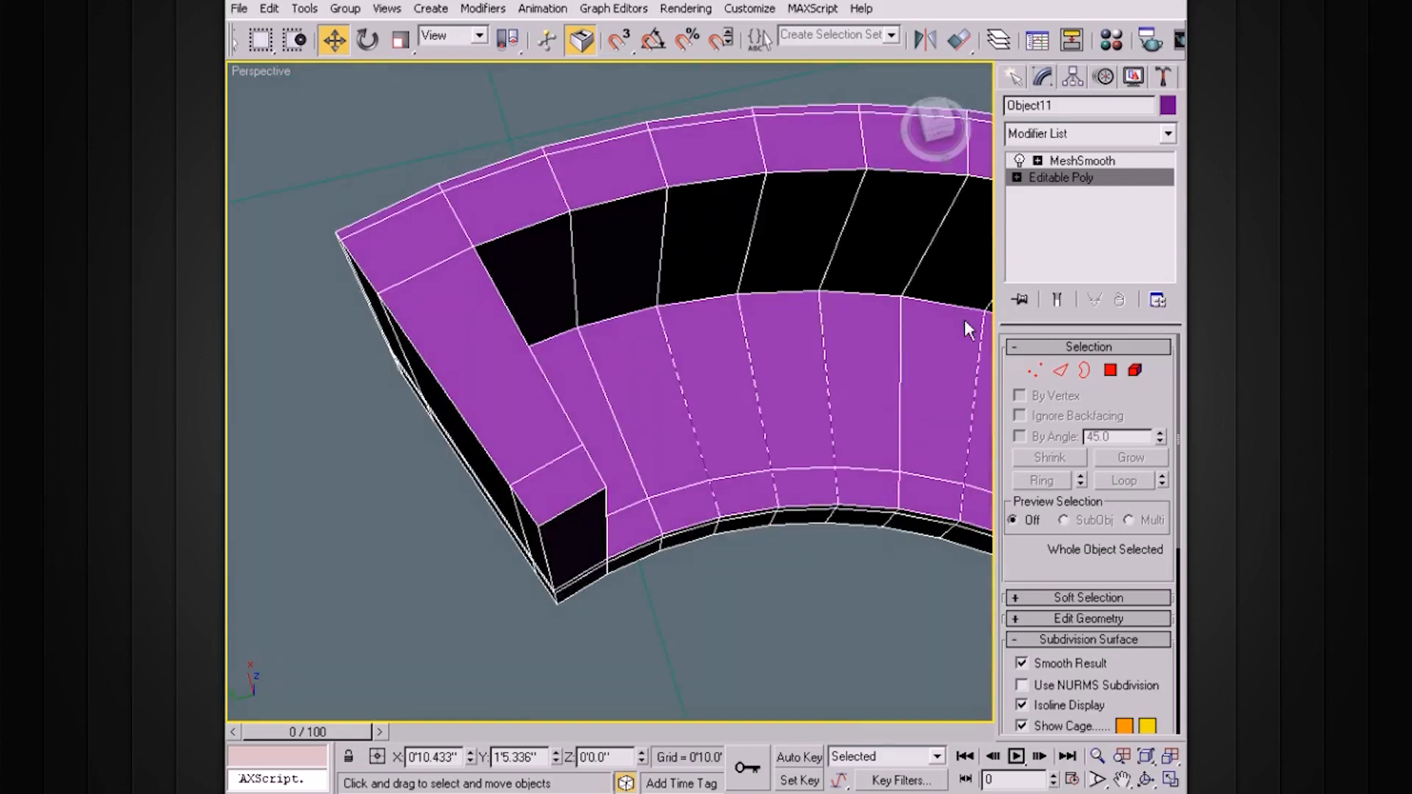
Connect the ring of front-to-back armrest and seat edges with one segment and a slide of -76, near the backrest
left_click(1017, 178)
left_click(1054, 211)
left_click(503, 315)
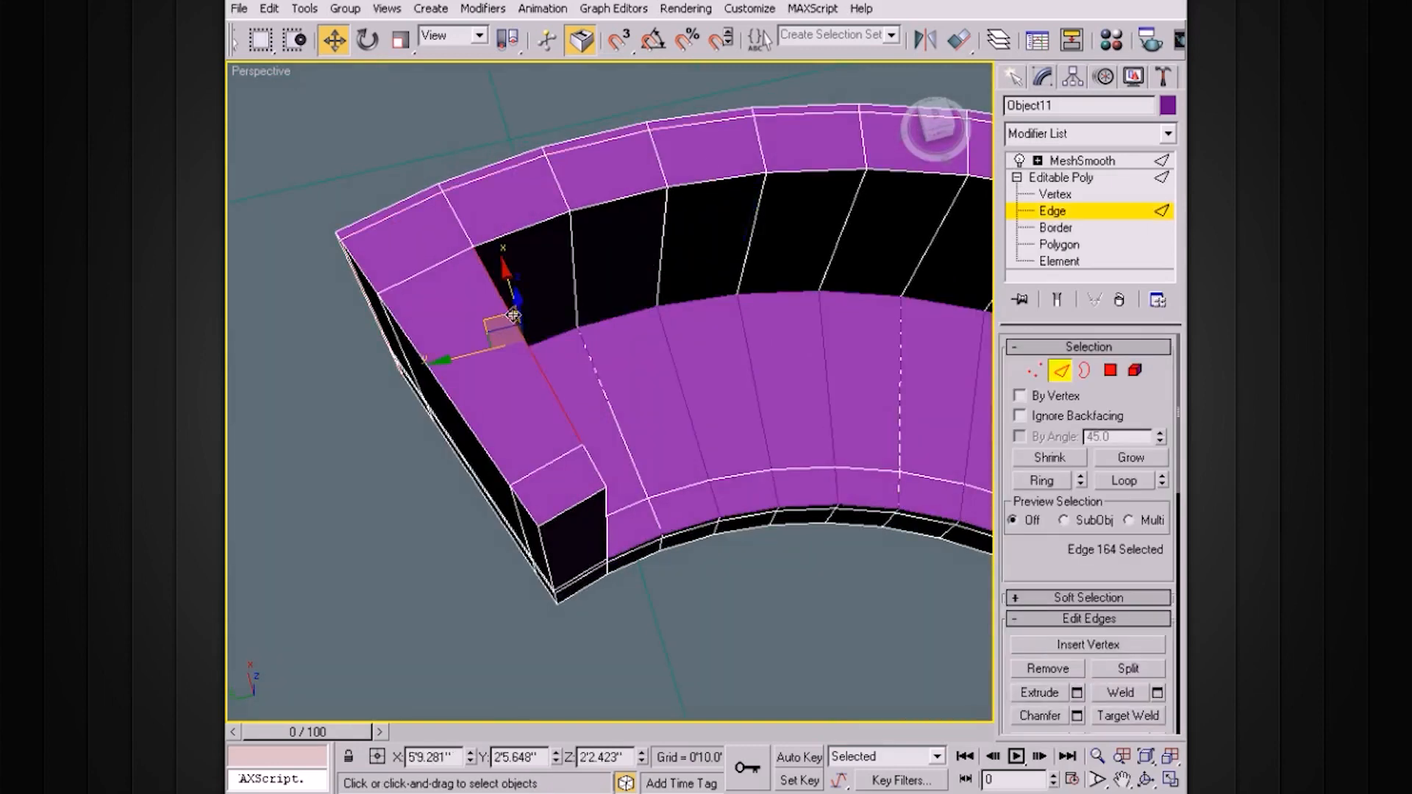
middle_click_drag(503, 315, 870, 422, "alt")
left_click(1043, 482)
scroll(1067, 515, "down", 5)
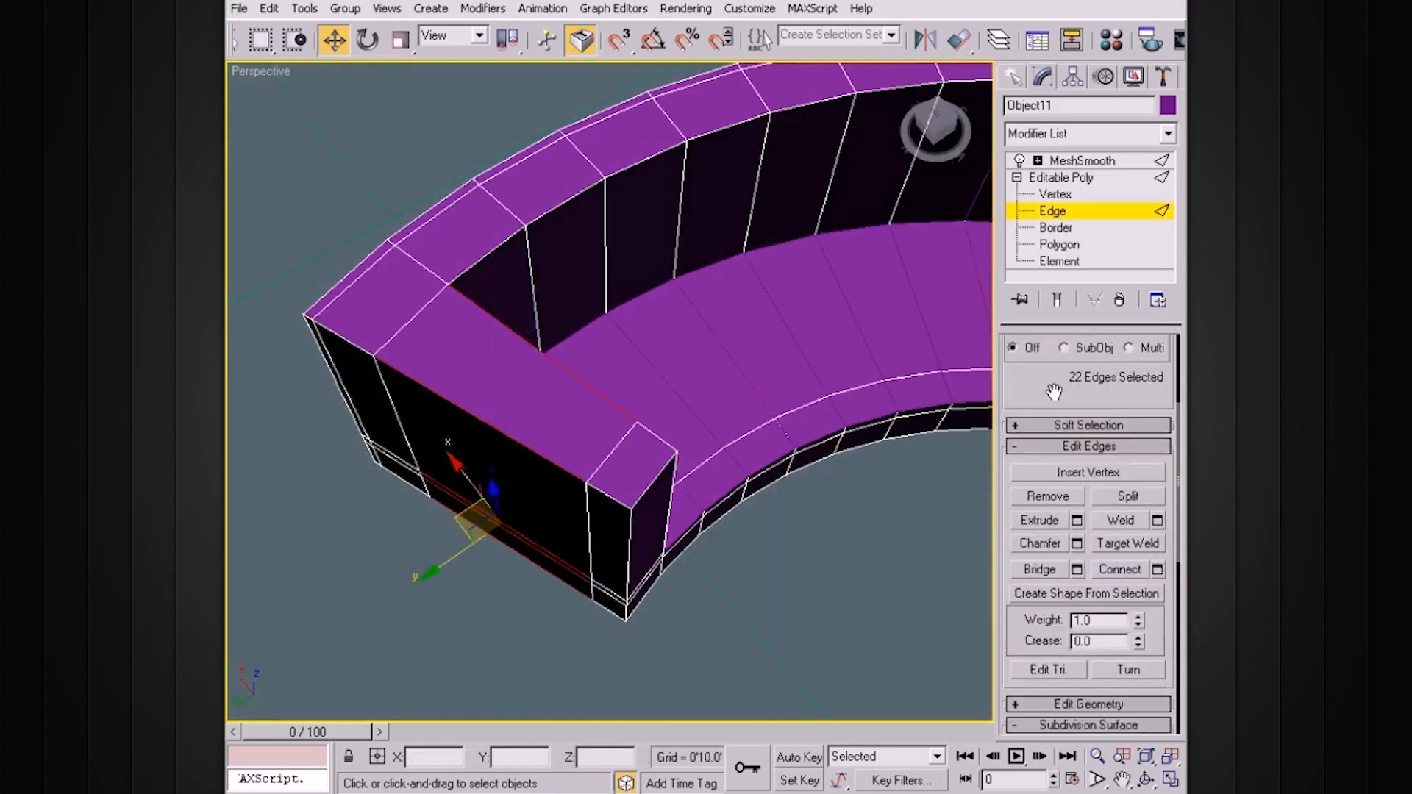
left_click(1157, 559)
left_click_drag(1040, 259, 956, 581)
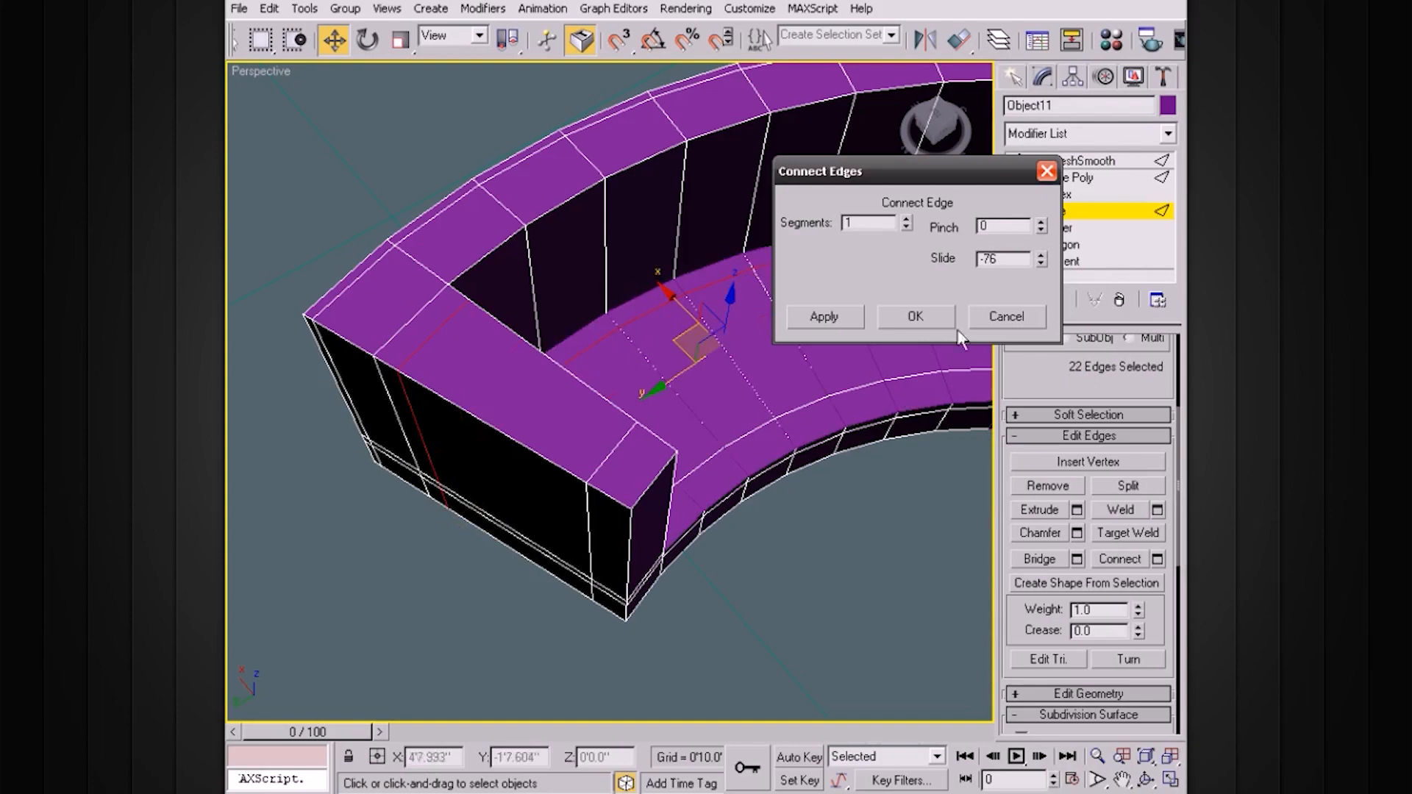
left_click(915, 316)
Leave edge editing and inspect the smoothed crease between the seat and backrest
left_click(1061, 177)
middle_click_drag(824, 235, 903, 300, "alt")
left_click(1059, 298)
middle_click_drag(743, 265, 550, 378, "alt")
scroll(875, 289, "down", 3)
left_click(1057, 299)
Connect the ring of edges across the armrest's width with one segment and a slide of -45, near its outer side
left_click(1016, 178)
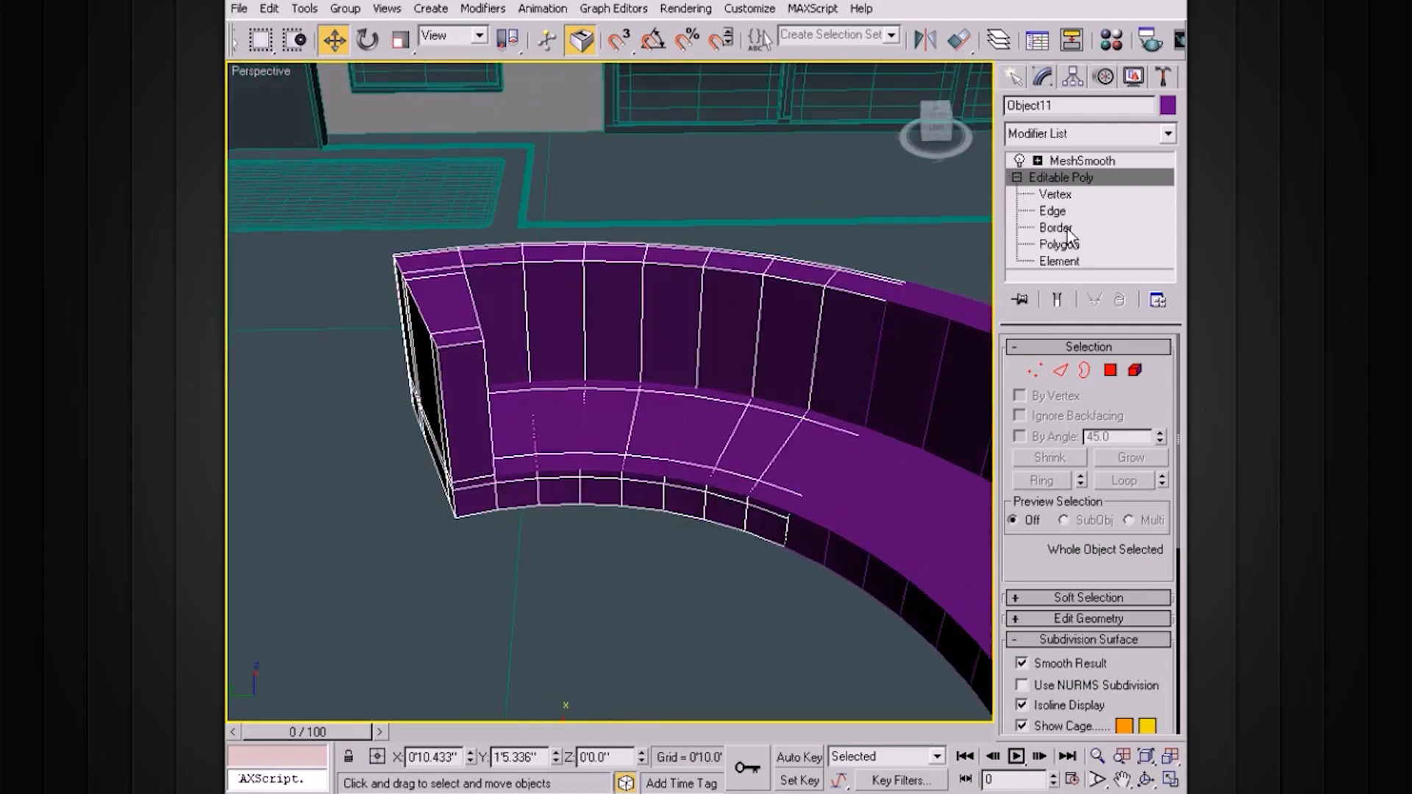
left_click(1053, 211)
left_click(463, 349)
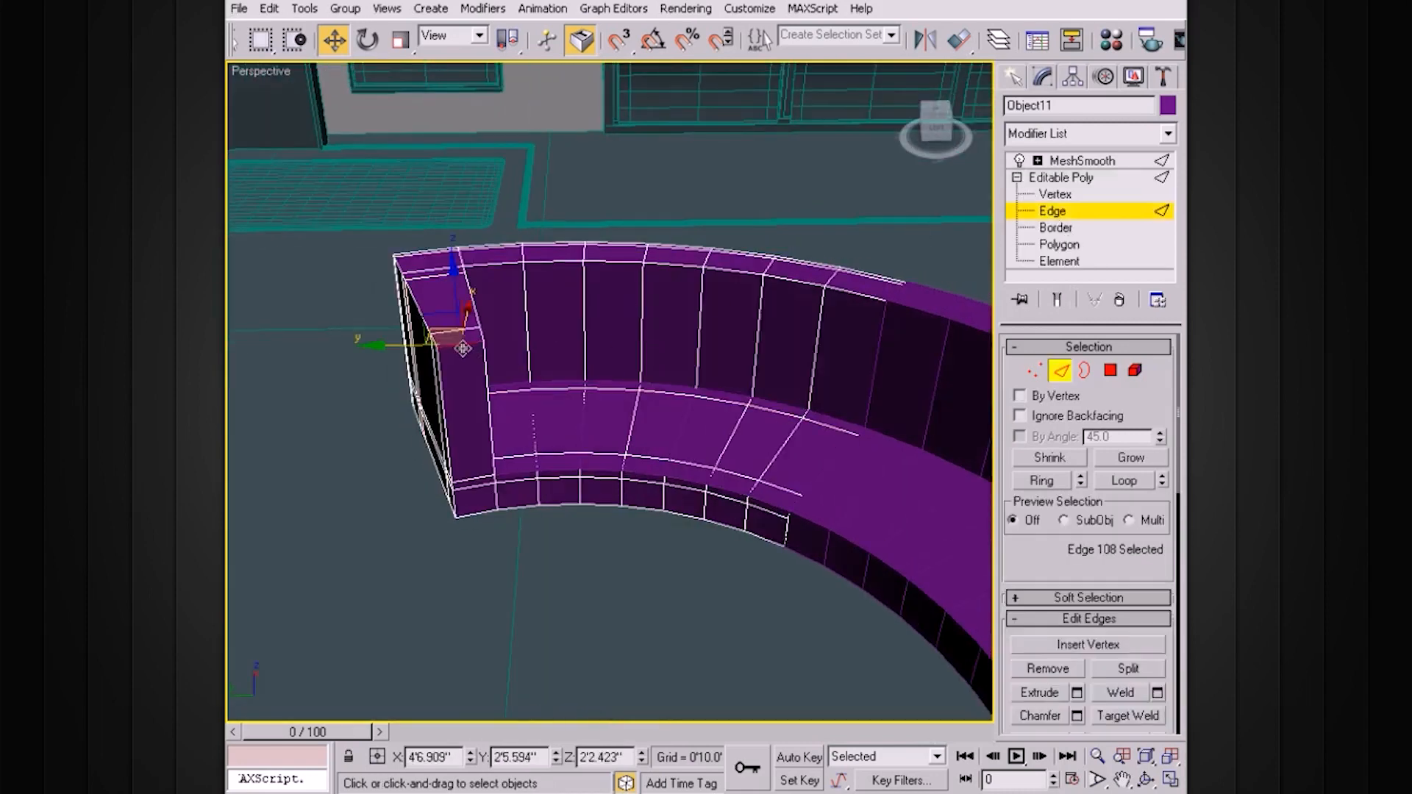
left_click(1108, 481)
scroll(1133, 530, "down", 4)
left_click(1157, 587)
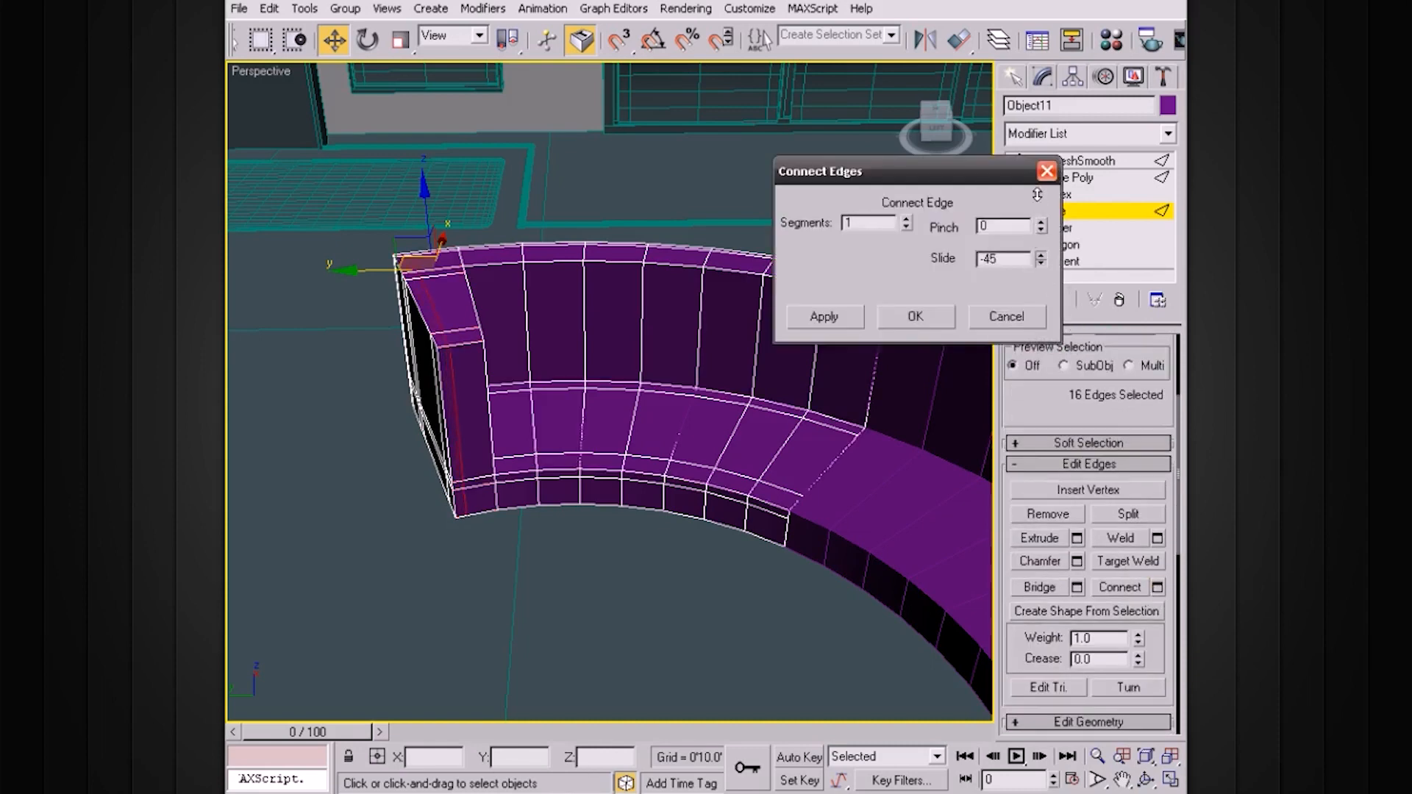
left_click(917, 316)
middle_click_drag(837, 365, 838, 308, "alt")
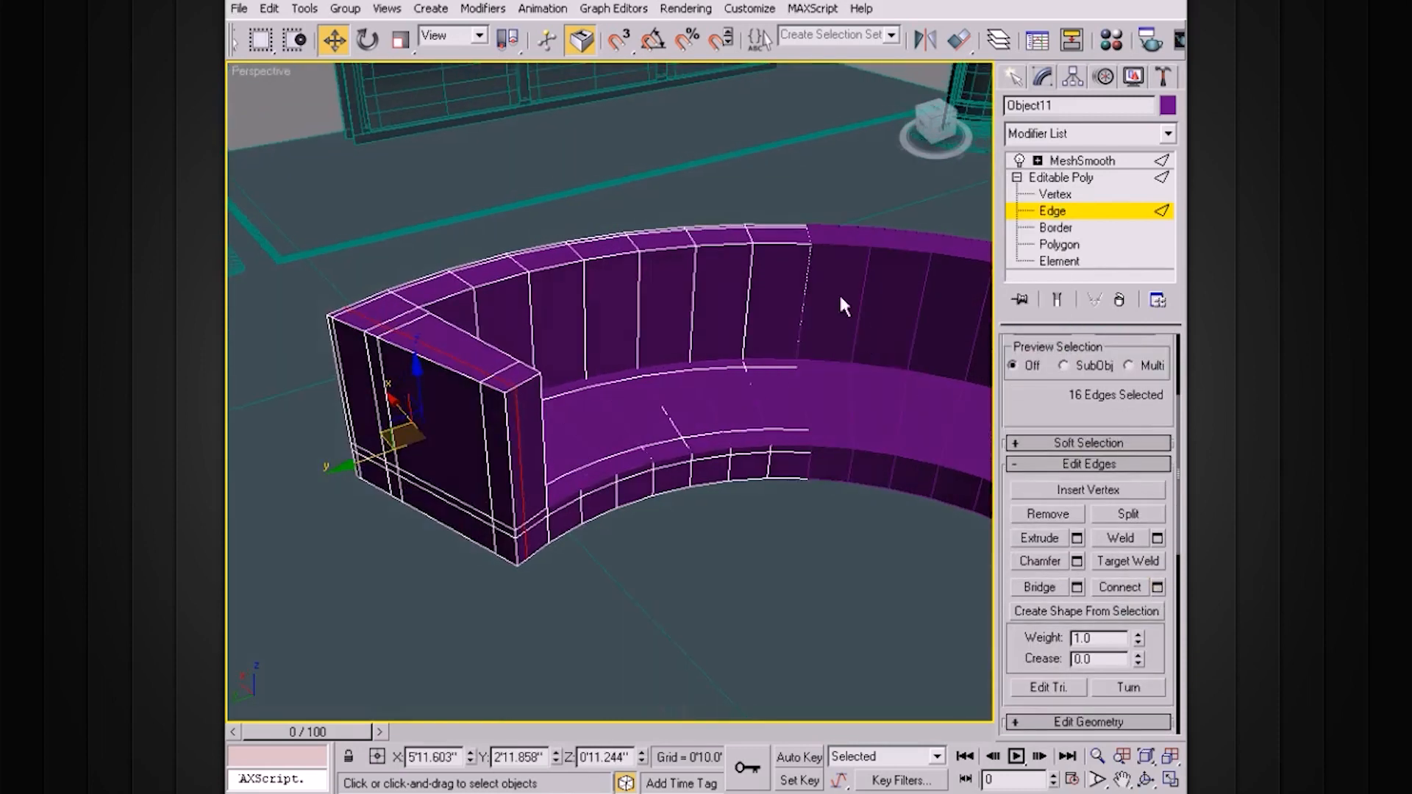
Connect the ring of edges in the last section beside the sofa's middle seam with one segment and a slide of 59
left_click(791, 242)
left_click_drag(1054, 411, 1058, 542)
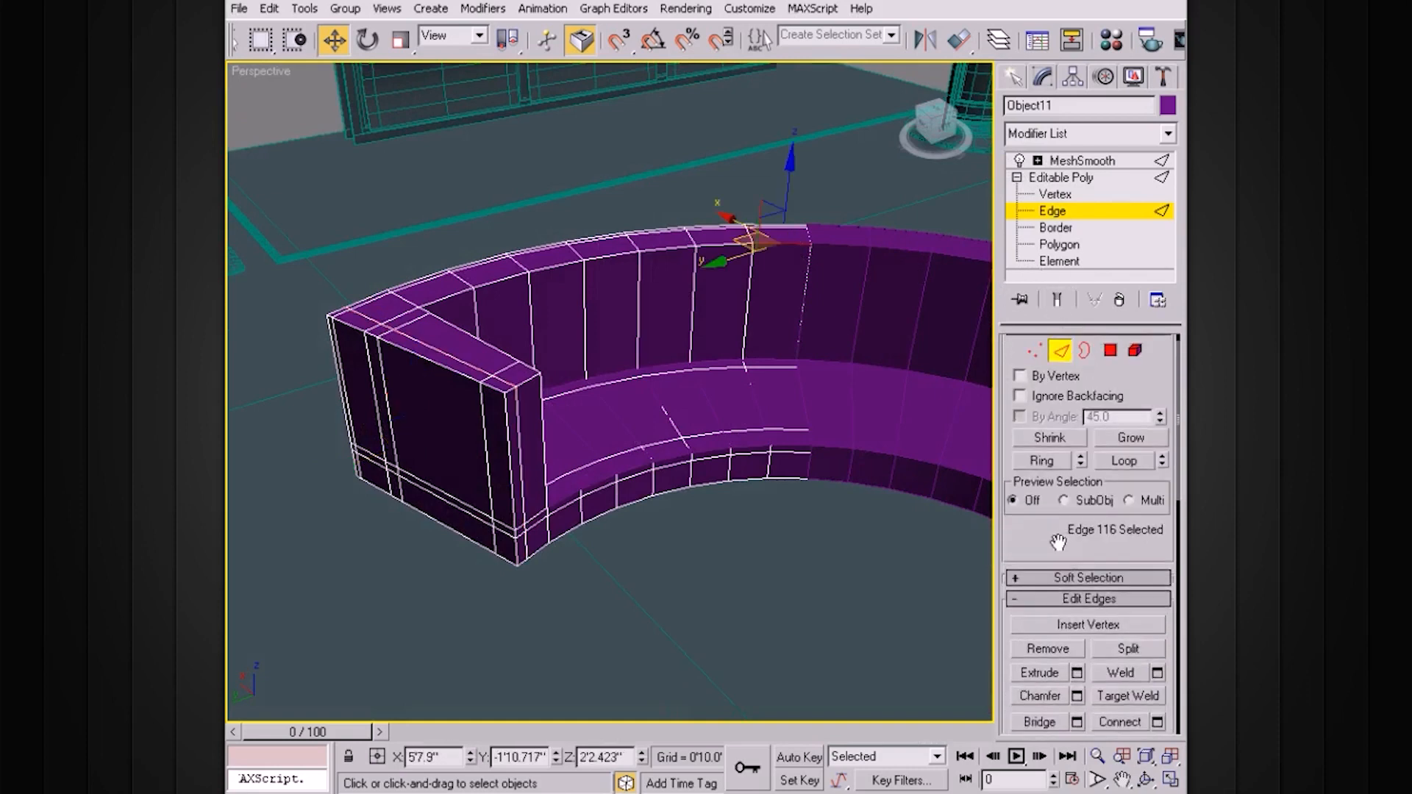
left_click(1056, 463)
scroll(1088, 515, "down", 5)
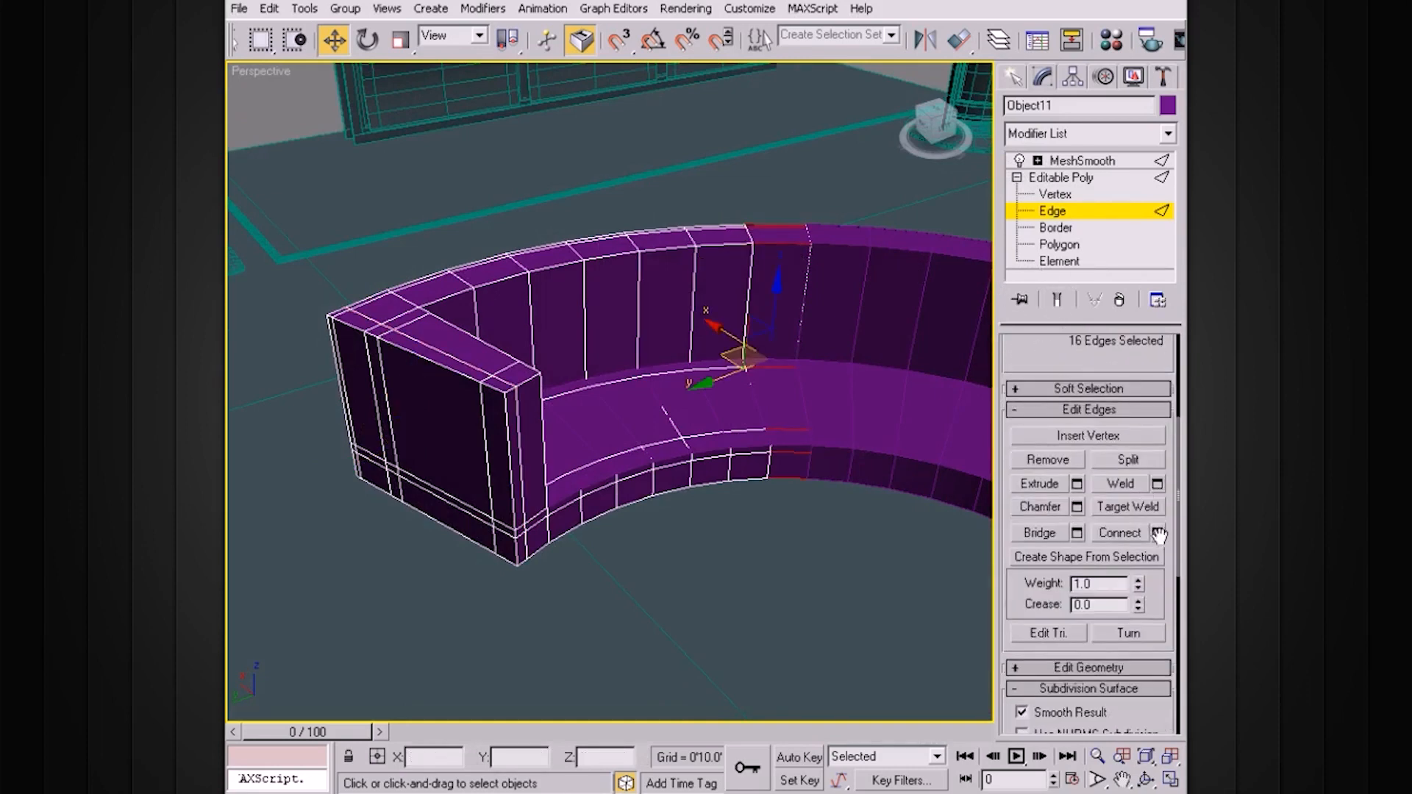
left_click(1157, 533)
left_click_drag(987, 167, 888, 412)
left_click_drag(942, 508, 955, 297)
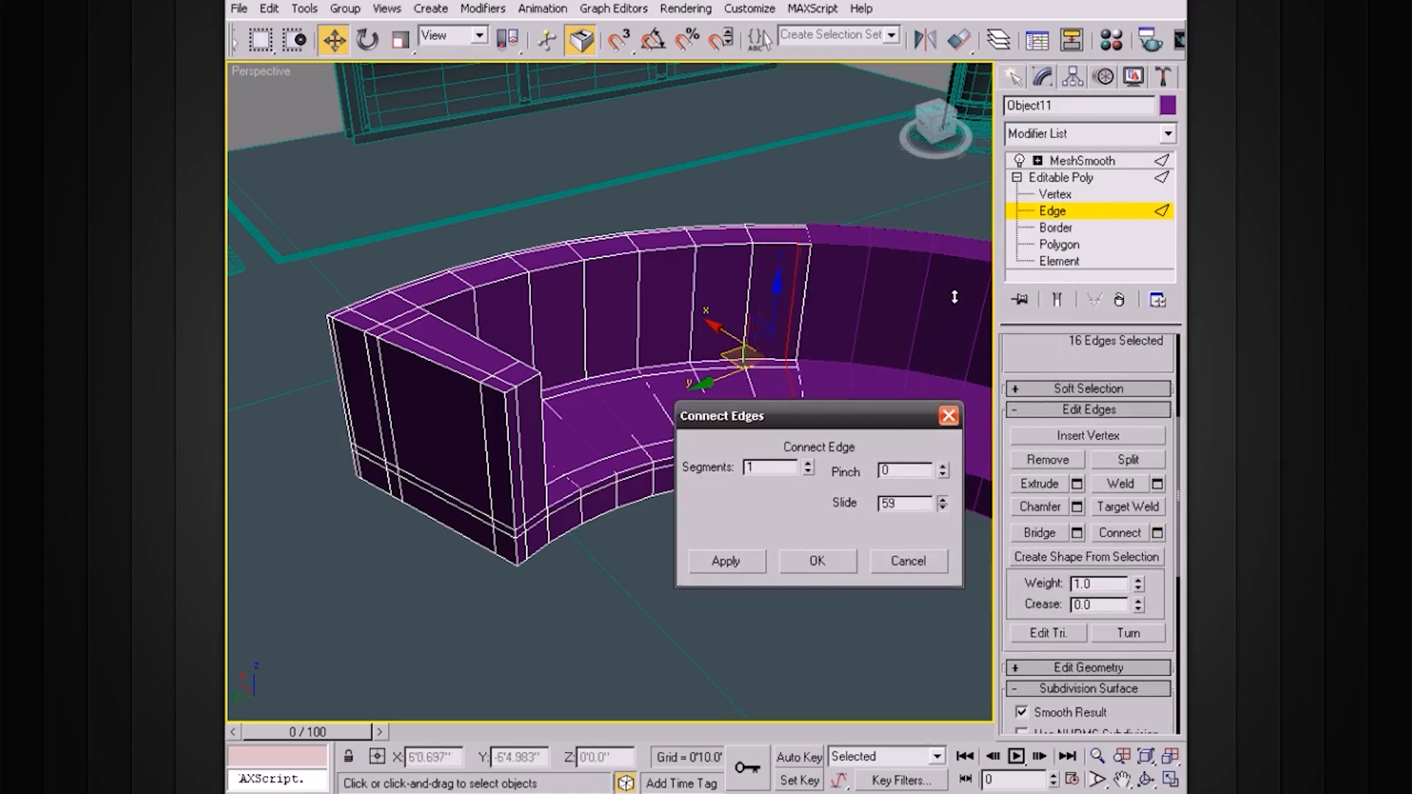
left_click(817, 561)
left_click(1055, 211)
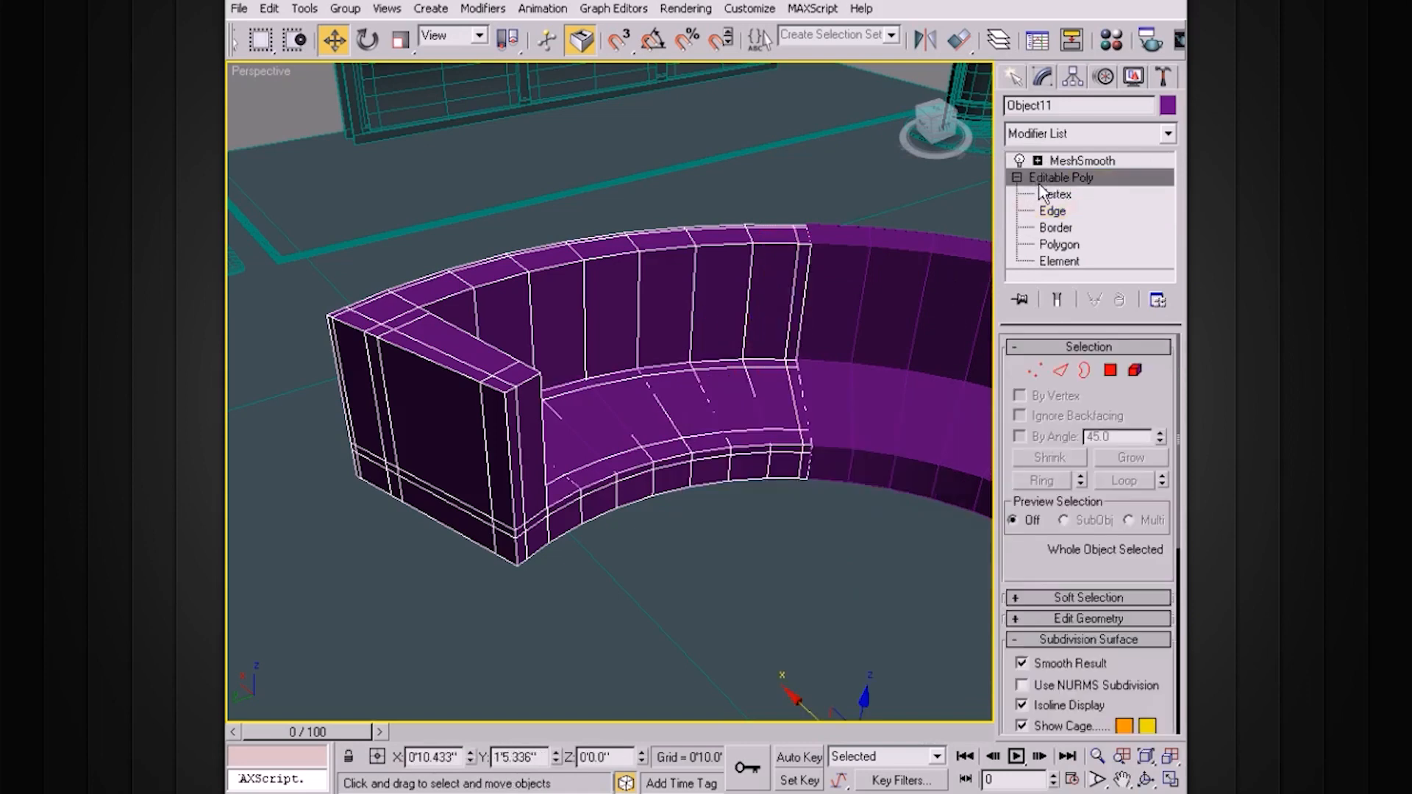
Preview the smoothed sofa and inspect its armrest, seat and backrest from the front, returning to the unsmoothed mesh
left_click(1057, 300)
middle_click_drag(905, 290, 652, 304, "alt")
middle_click_drag(729, 360, 718, 509, "alt")
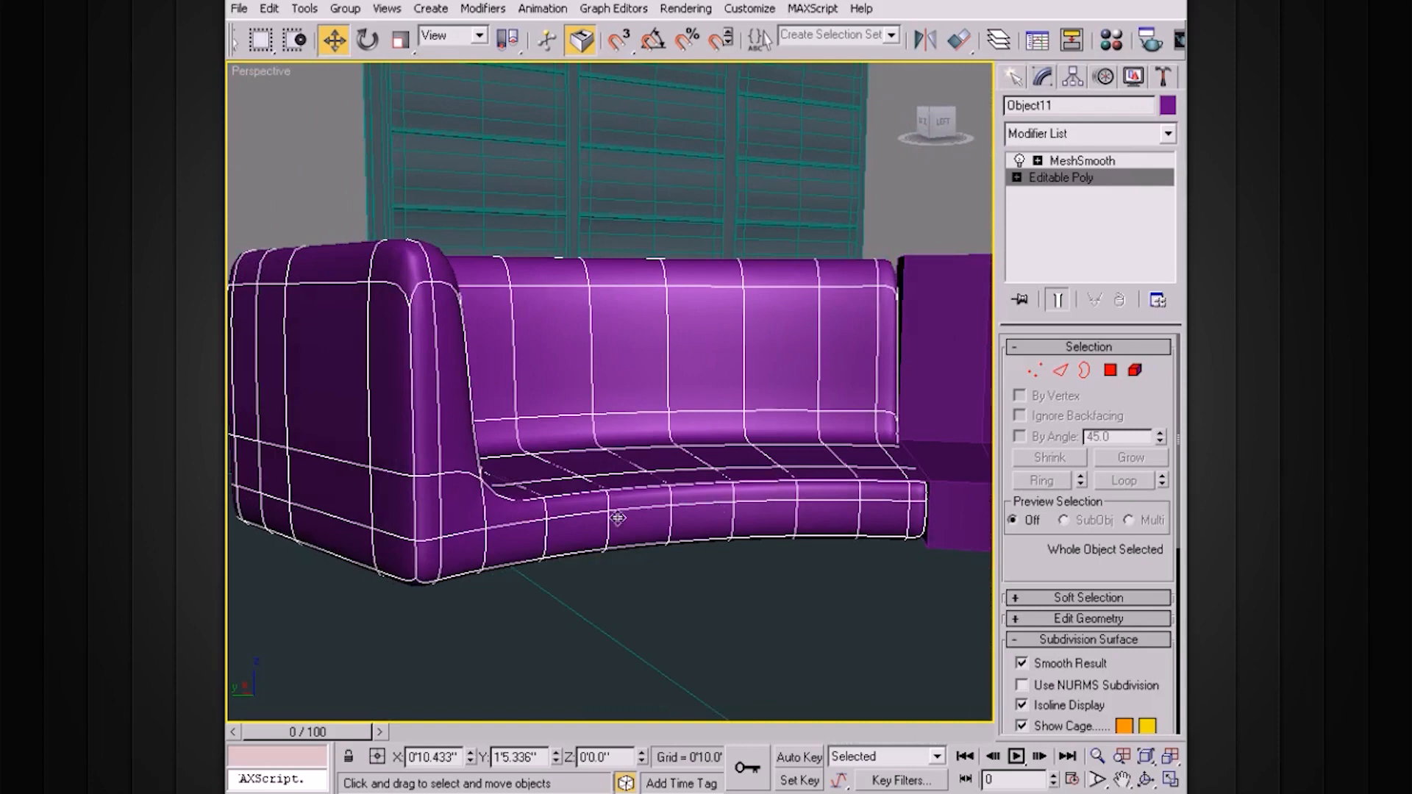
middle_click_drag(797, 537, 769, 532, "alt")
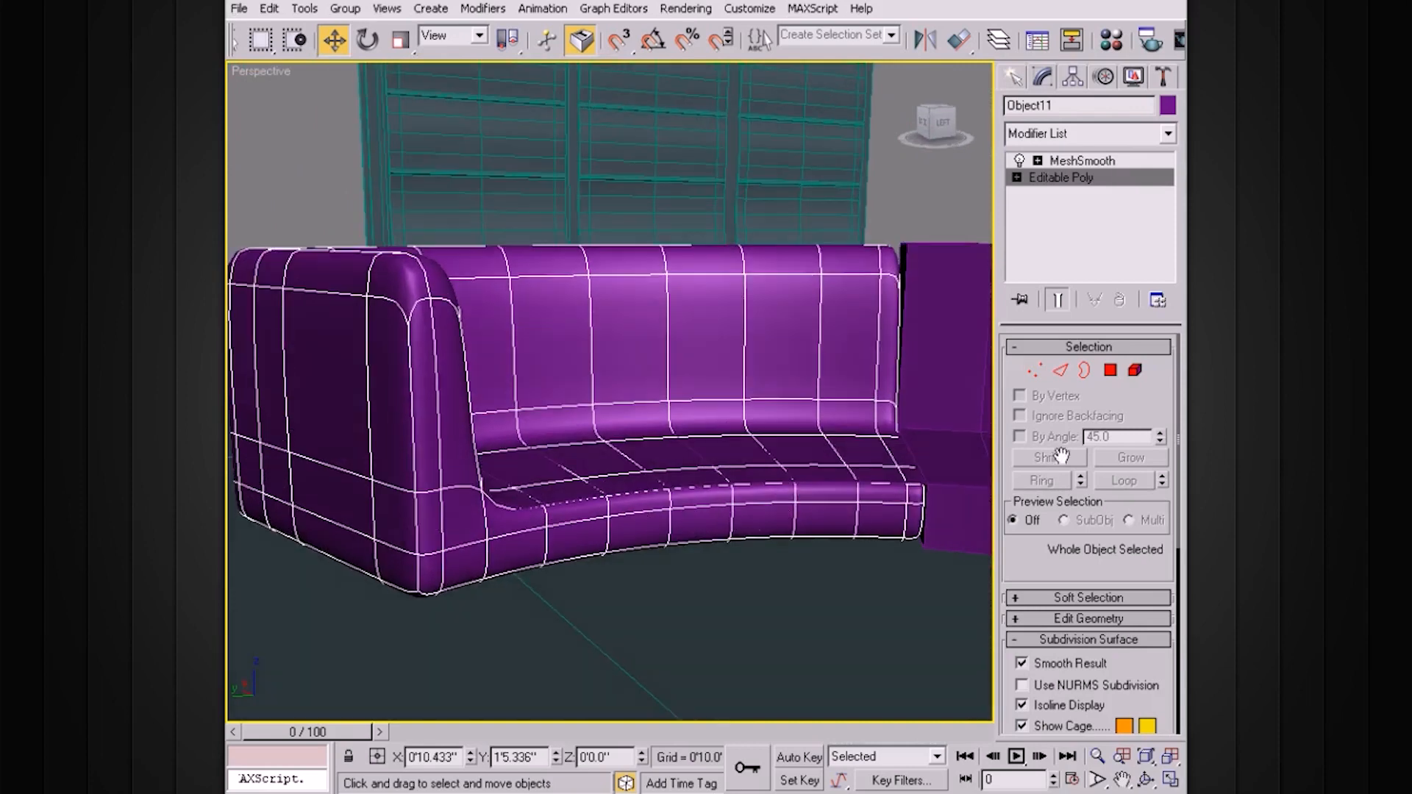
left_click(1057, 300)
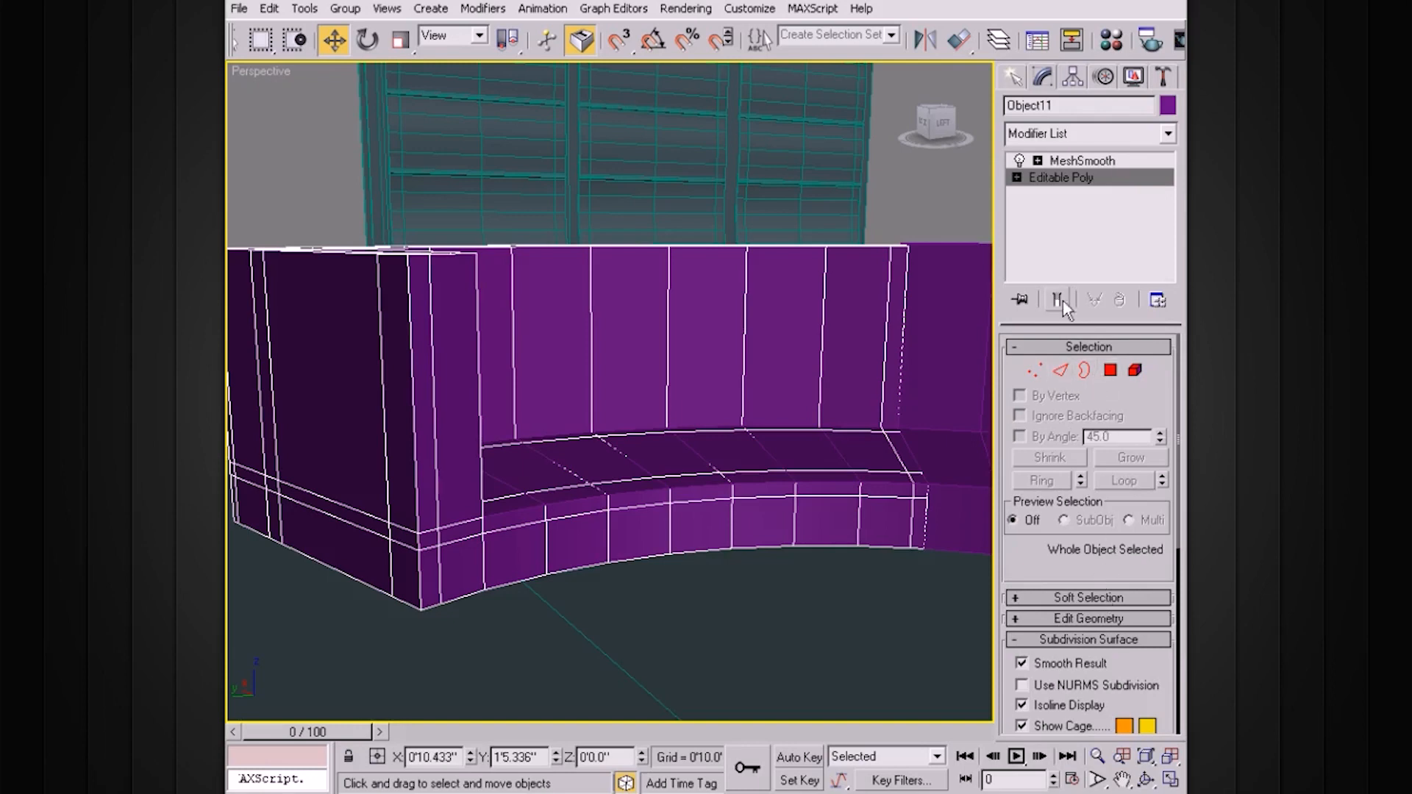
Connect the ring of vertical edges around the sofa's base with one segment, sliding the new loop down close to the bottom edge
left_click(1017, 178)
left_click(1054, 211)
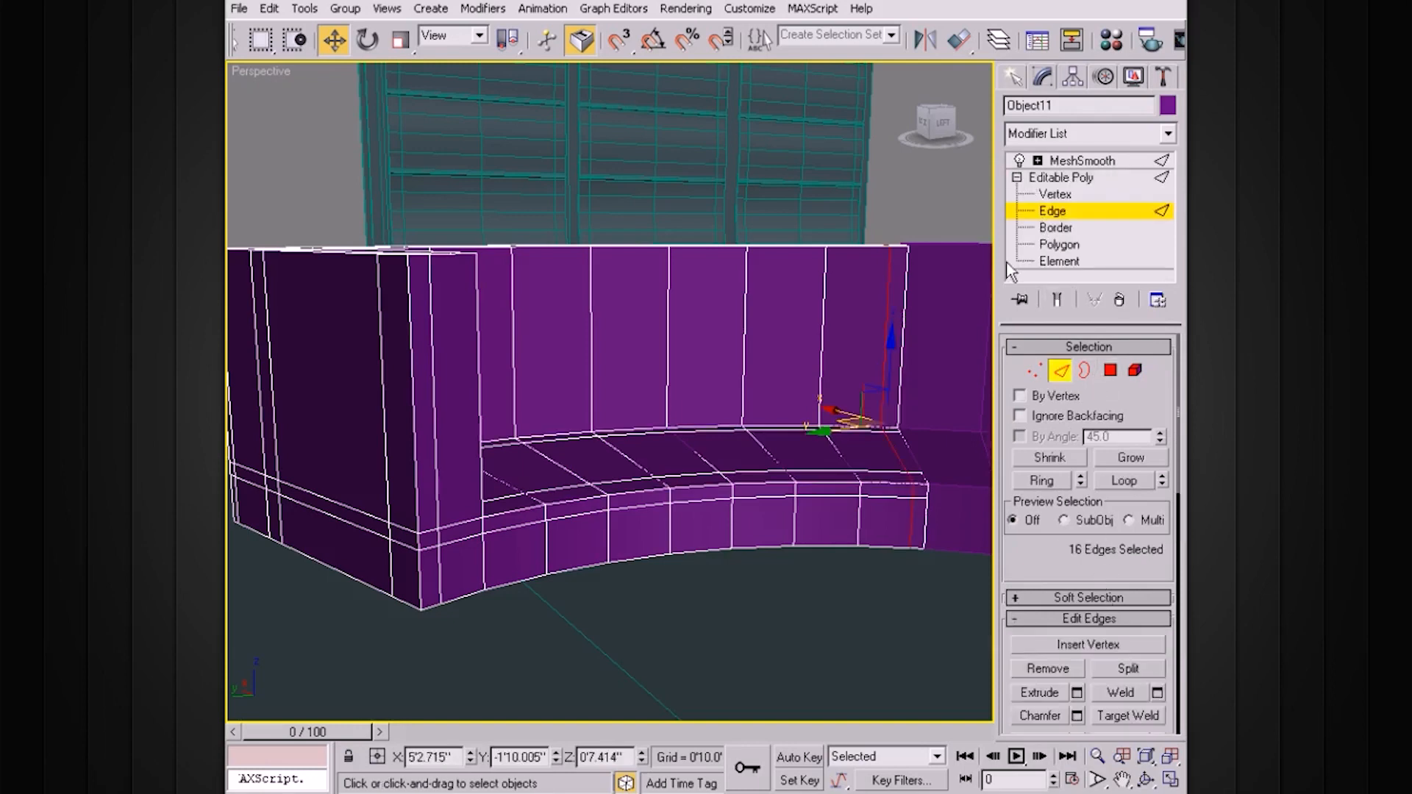
left_click(800, 534)
left_click_drag(1044, 568, 1044, 364)
left_click(1041, 402)
left_click(1157, 544)
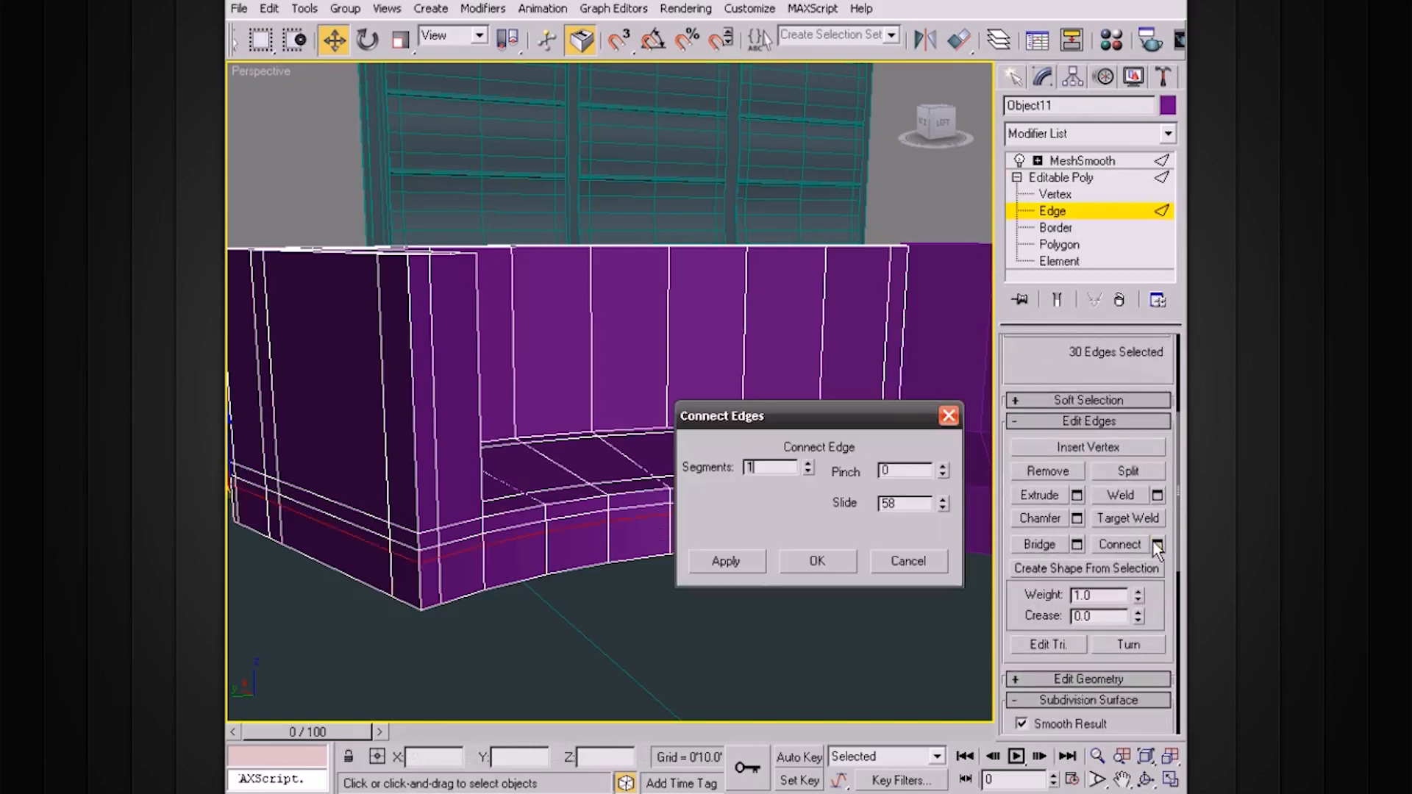
left_click_drag(944, 513, 931, 724)
left_click(817, 561)
mouse_move(817, 561)
middle_mouse_down("alt")
mouse_move(829, 498)
mouse_move(804, 559)
middle_mouse_up("alt")
left_click(1075, 182)
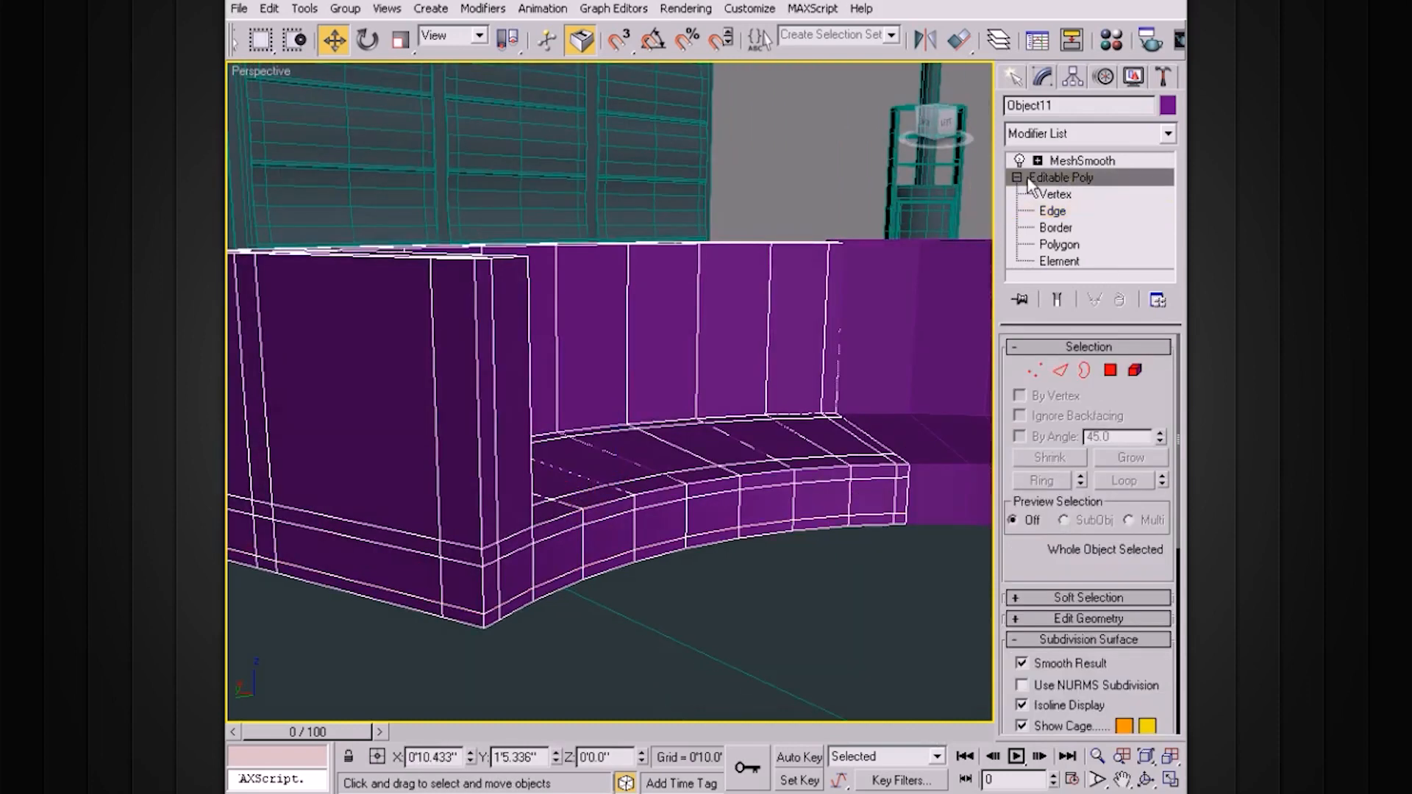
Inspect the MeshSmooth result along the sofa's base and at the middle seam
left_click(1017, 177)
middle_click_drag(879, 318, 782, 461, "alt")
left_click(793, 439)
left_click(776, 469)
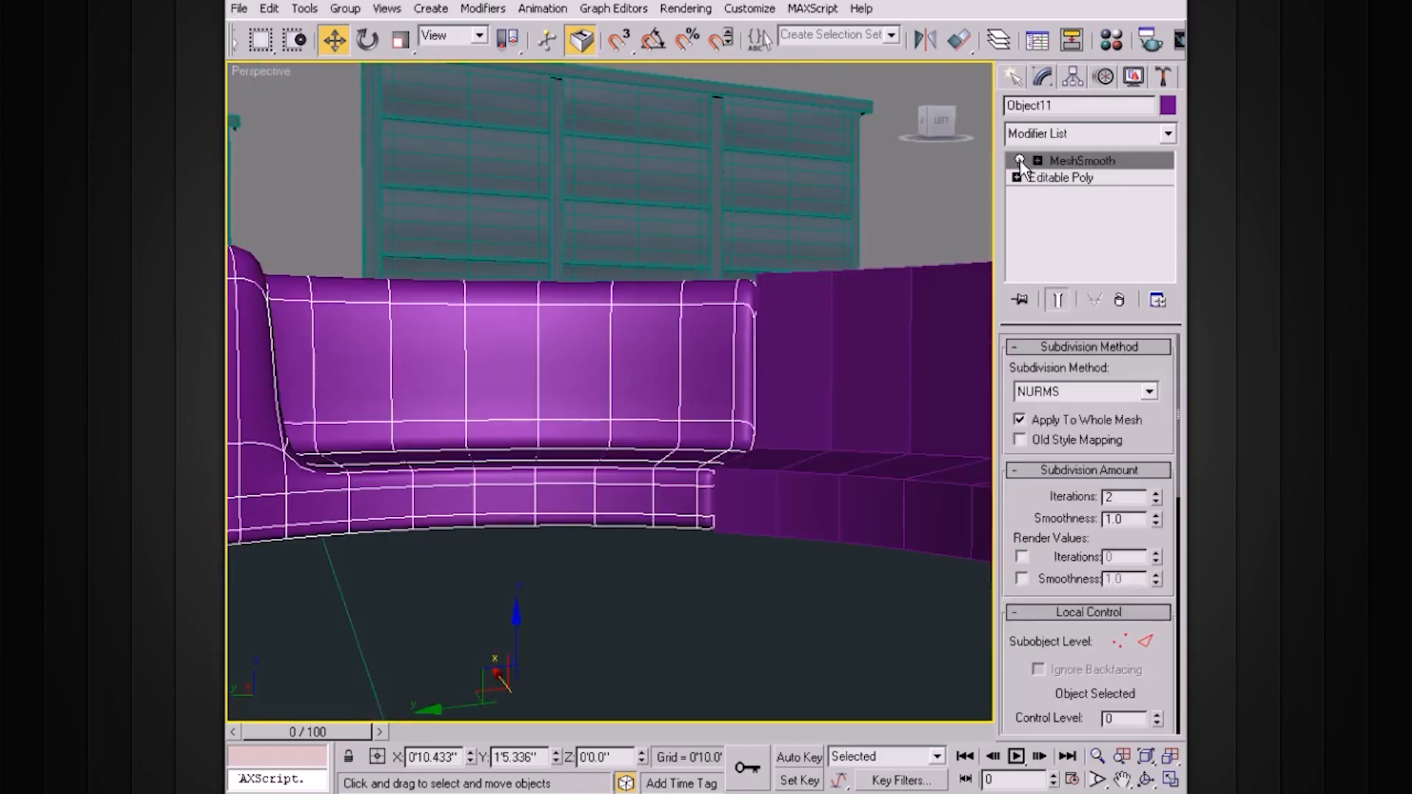
left_click(1056, 302)
left_click(1061, 177)
middle_click_drag(763, 394, 748, 516, "alt")
Select the neighbouring half, the seat surface and the smoothed frame in turn, and compare how they meet around the middle seam
left_click(783, 512)
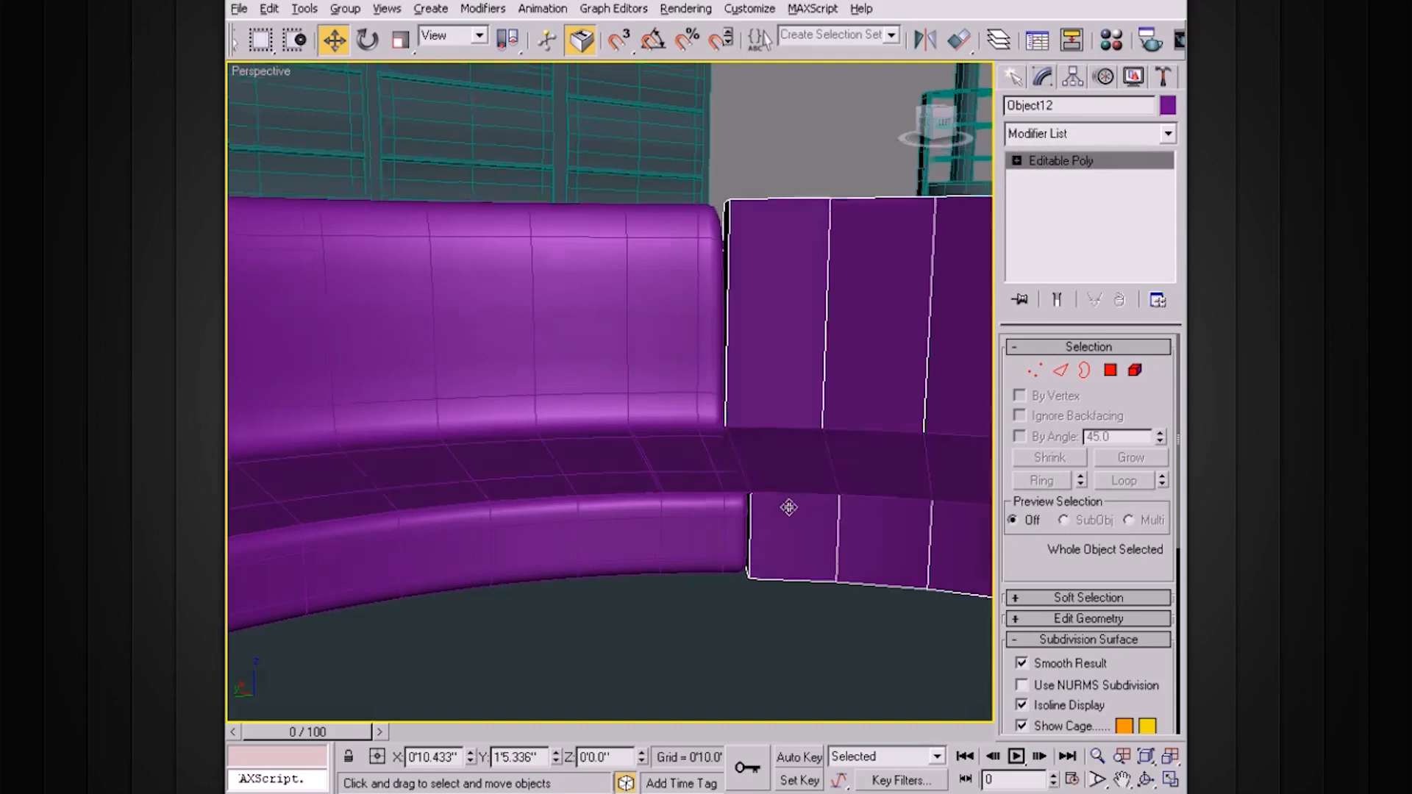
middle_click_drag(789, 507, 786, 487, "alt")
left_click(678, 504)
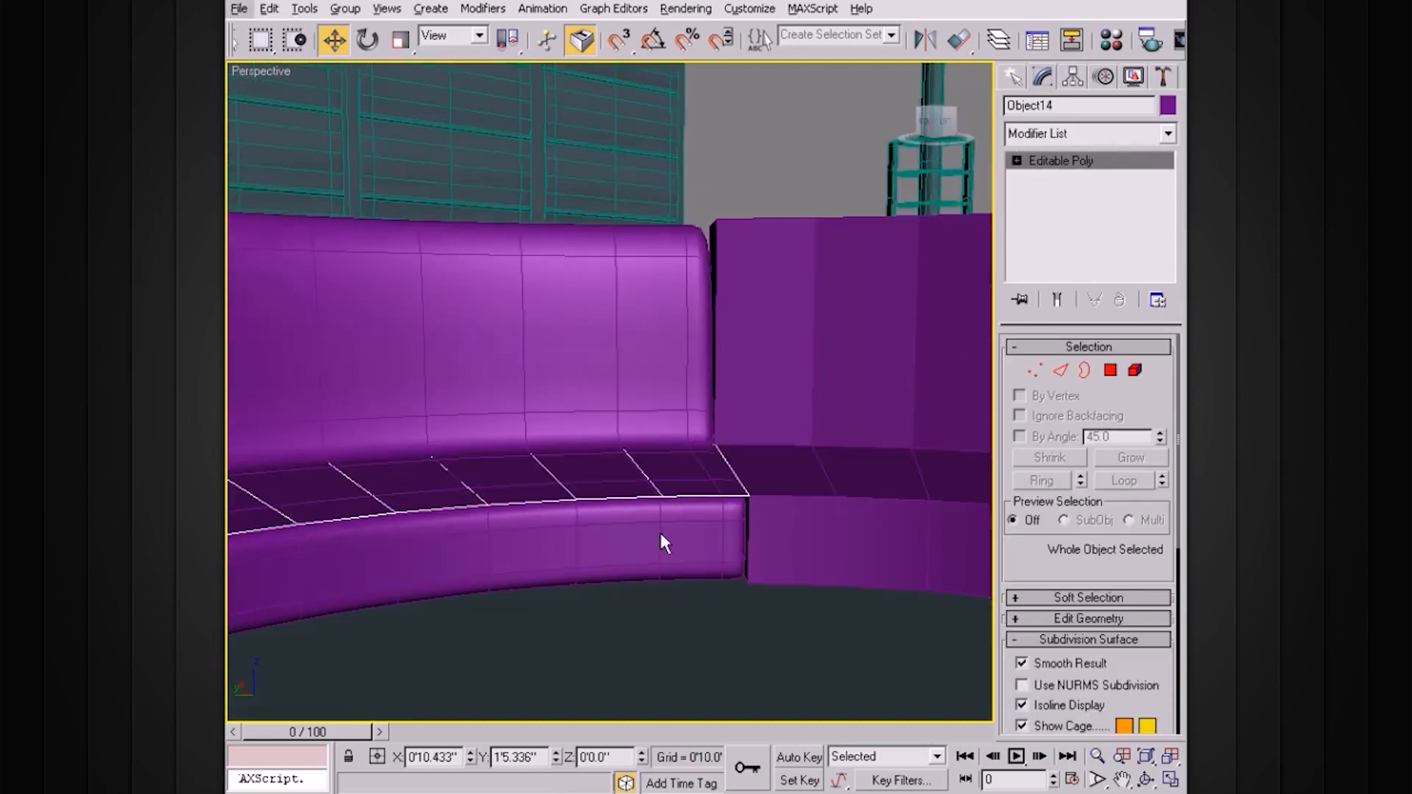
left_click(652, 528)
scroll(735, 503, "up", 2)
left_click(1054, 177)
middle_click_drag(792, 358, 738, 393, "alt")
left_click(1081, 161)
middle_click_drag(806, 450, 747, 495, "alt")
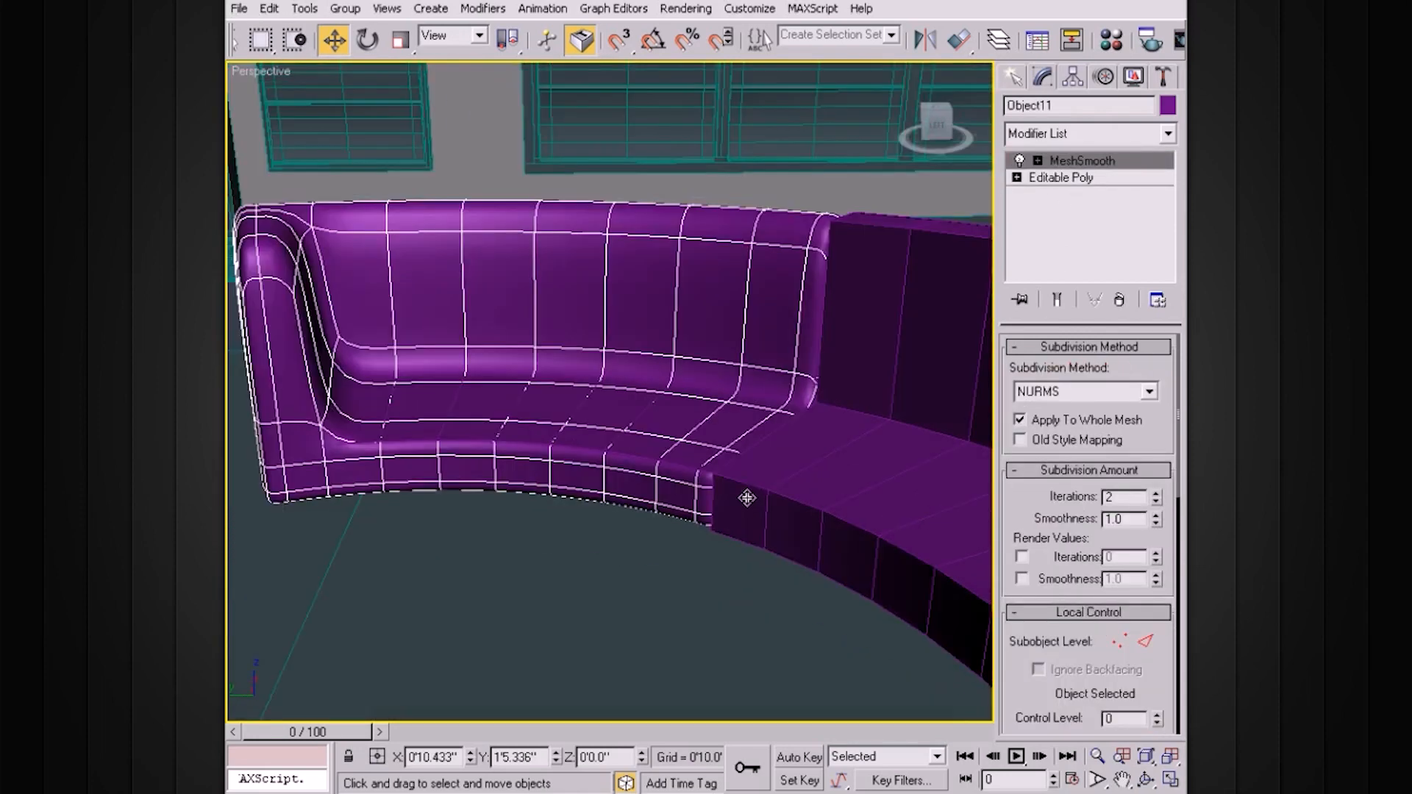
Apply a Shell modifier to the separate seat surface and set its inner amount to 0
left_click(701, 465)
mouse_move(752, 406)
middle_mouse_down("alt")
mouse_move(734, 422)
mouse_move(758, 388)
middle_mouse_up("alt")
left_click(1159, 133)
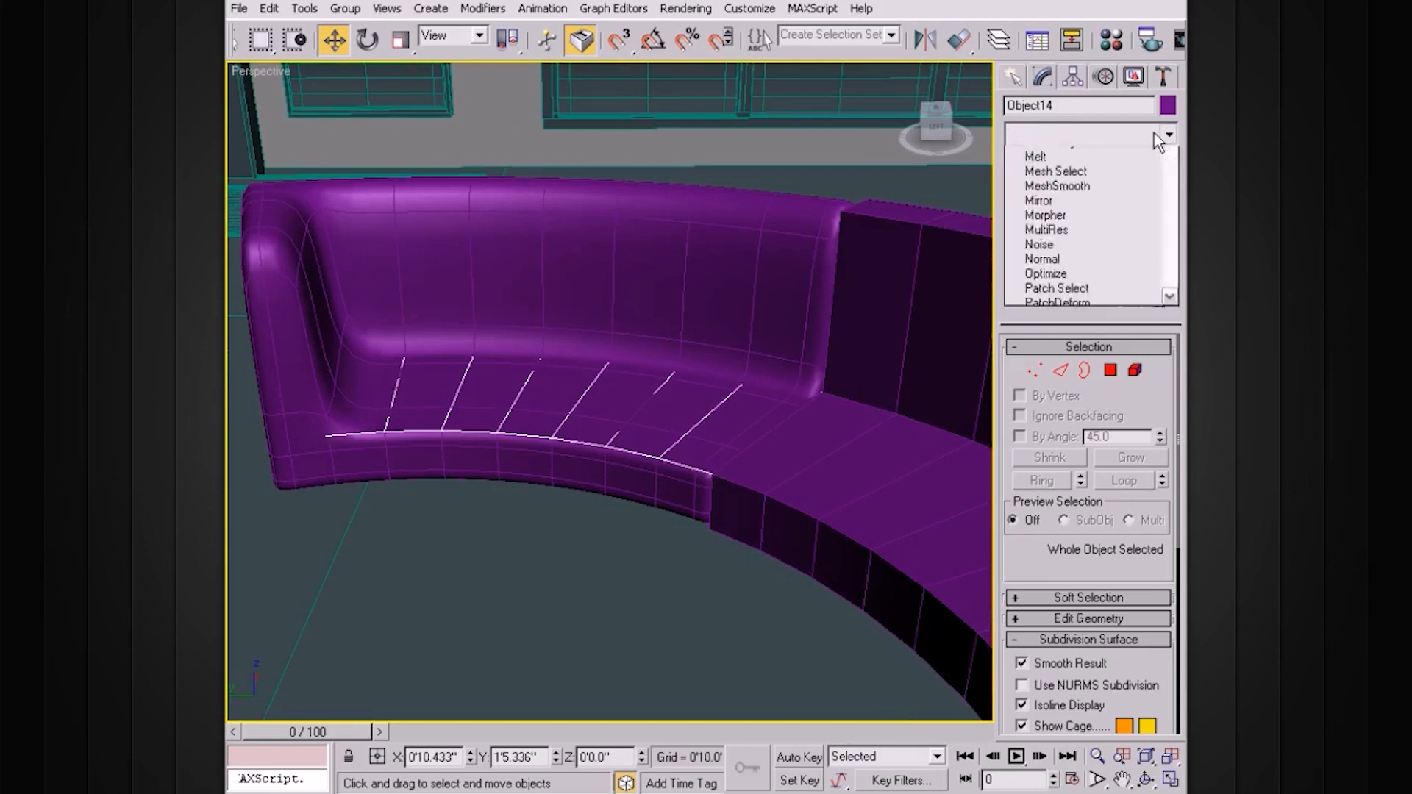
left_click_drag(1170, 180, 1160, 510)
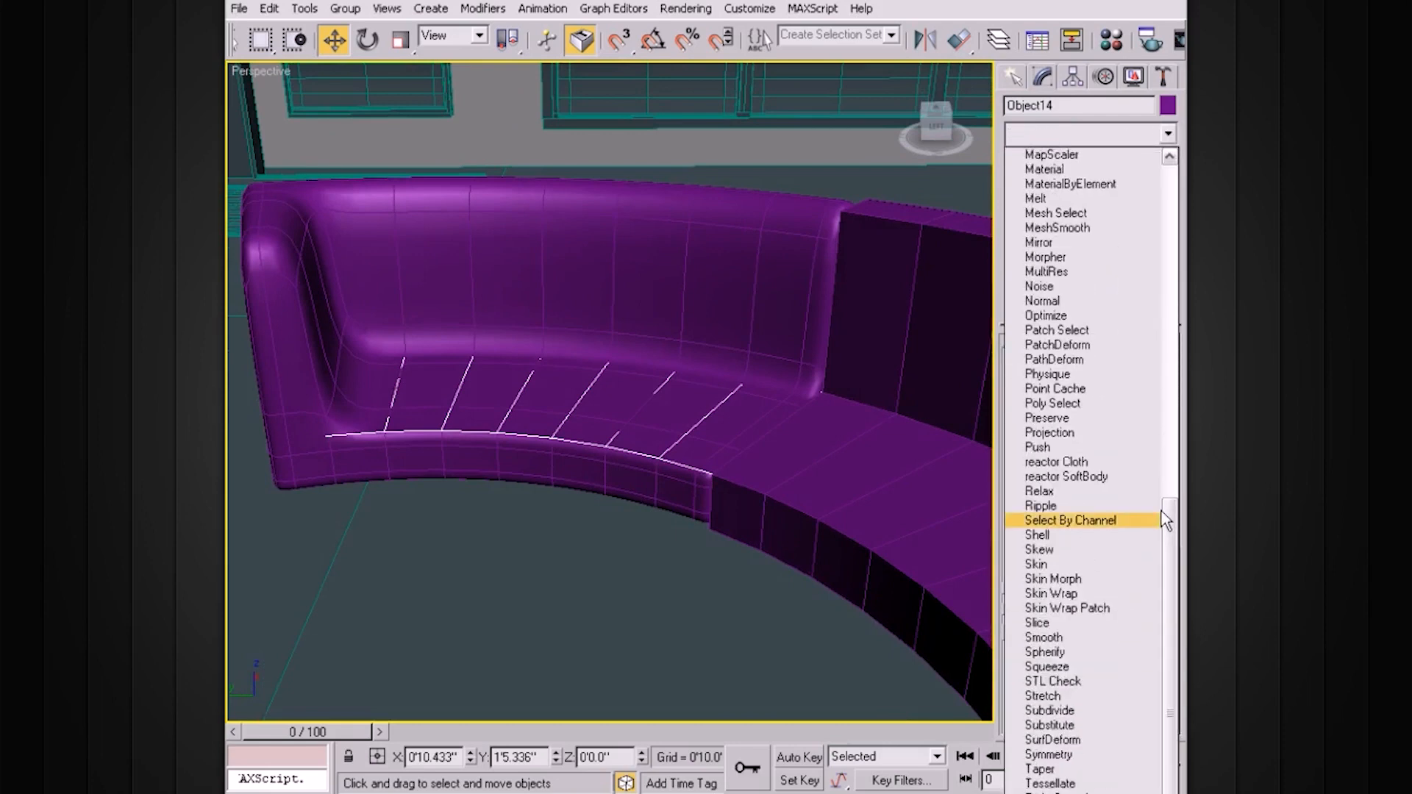
left_click(1040, 536)
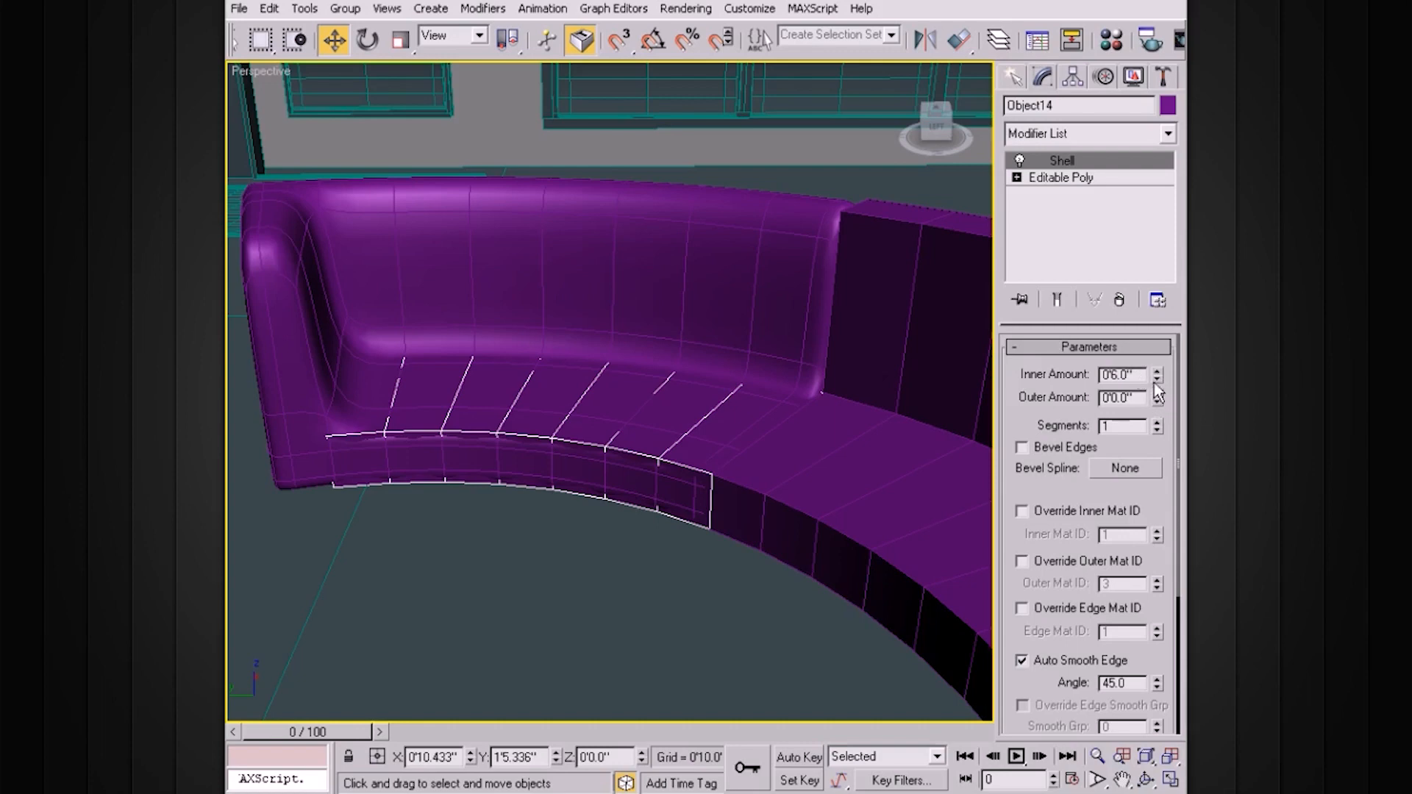
left_click_drag(1138, 375, 1020, 371)
type("0")
key("Return")
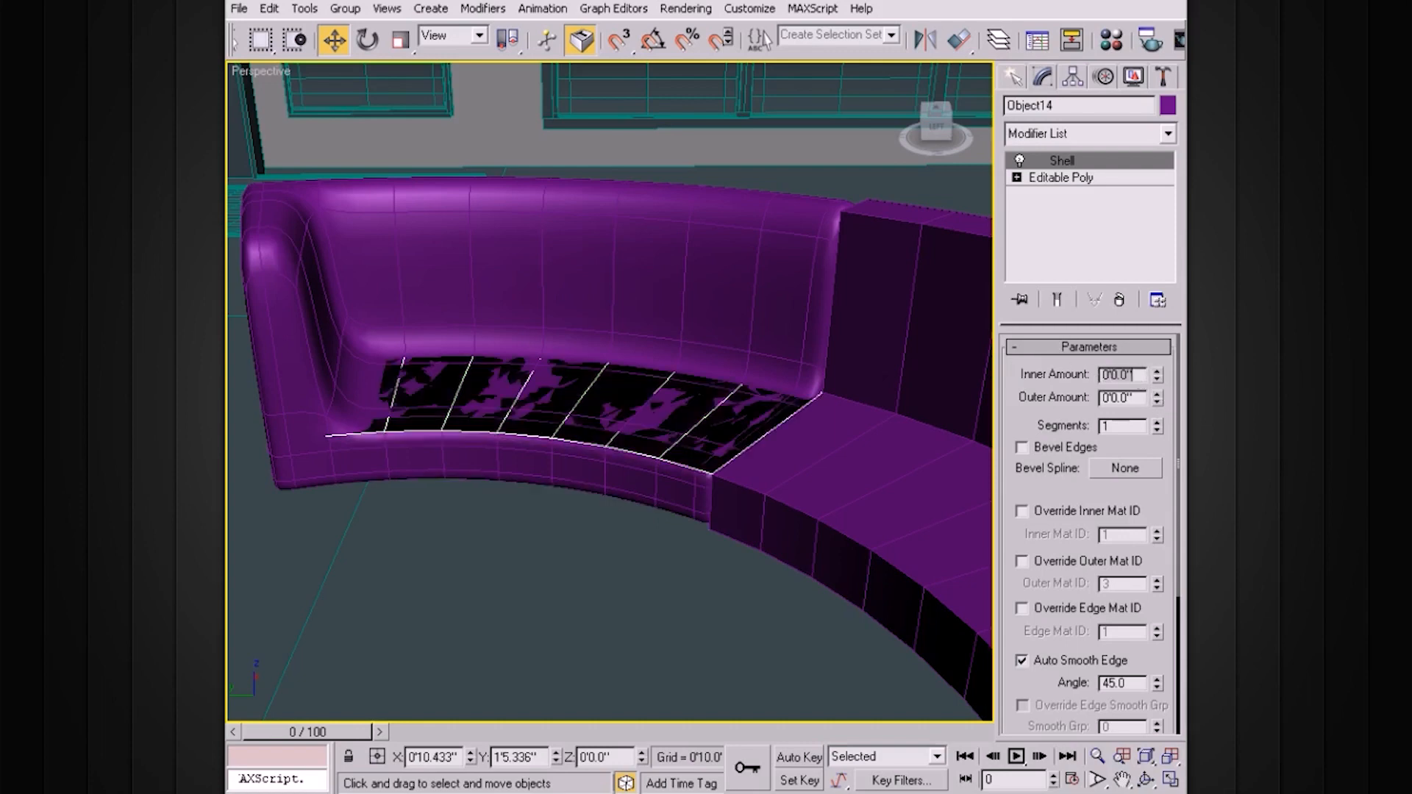
Set the seat cushion's Shell outer amount to 0'4.07"
left_click_drag(1158, 398, 1078, 83)
middle_click_drag(720, 445, 722, 392, "alt")
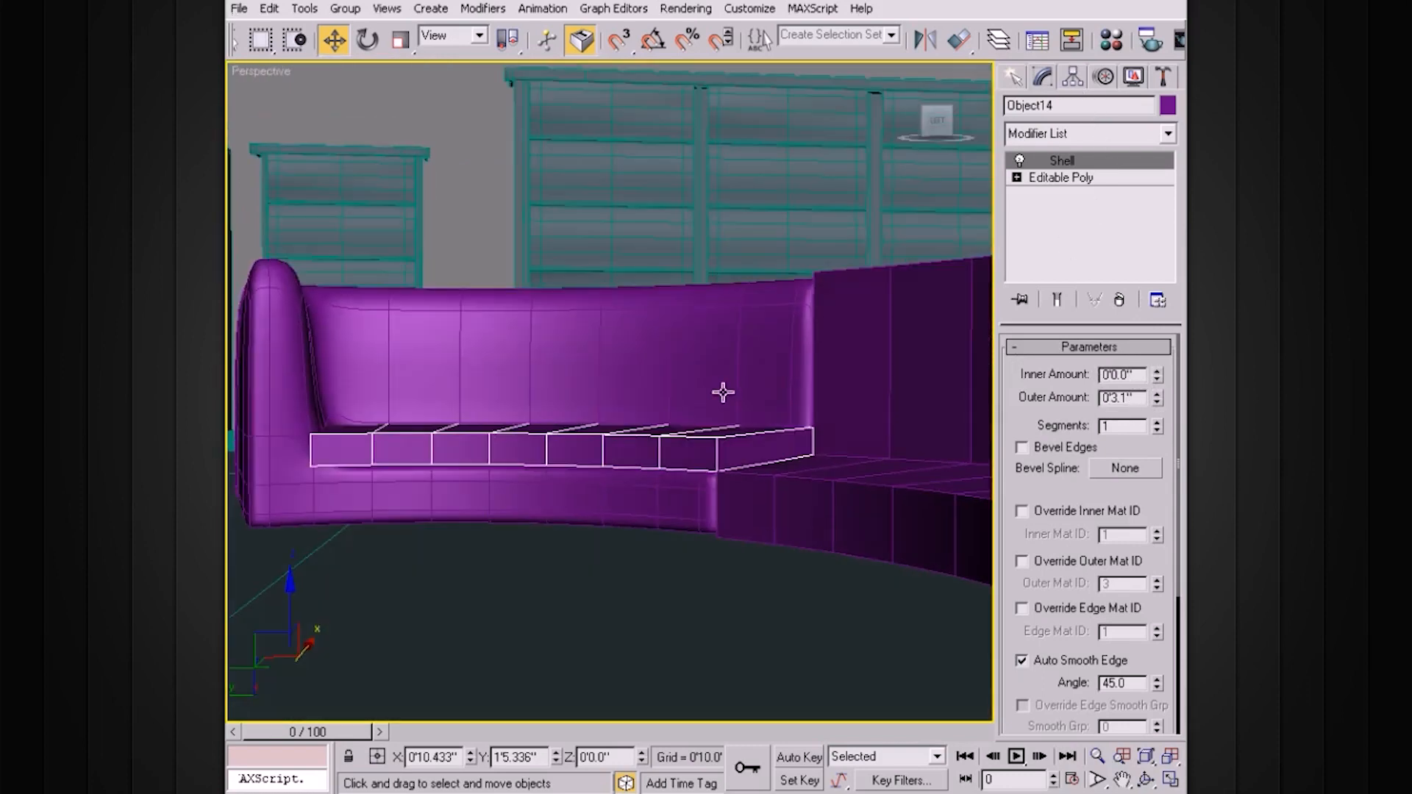
scroll(743, 384, "up", 3)
left_click_drag(1157, 398, 1147, 293)
middle_click_drag(766, 445, 796, 457, "alt")
scroll(765, 474, "down", 3)
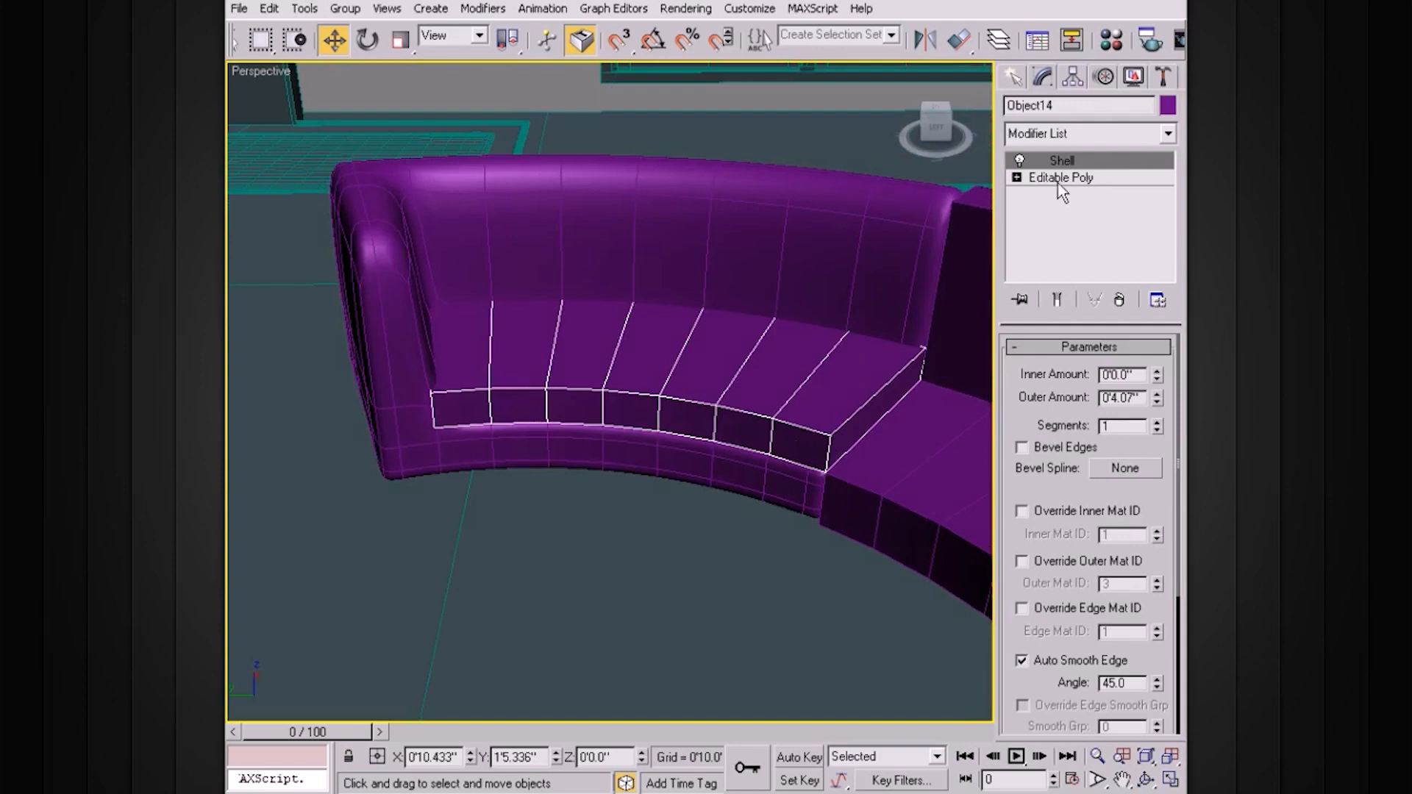
Collapse the seat cushion's whole modifier stack and convert it to an Editable Poly
right_click(1068, 160)
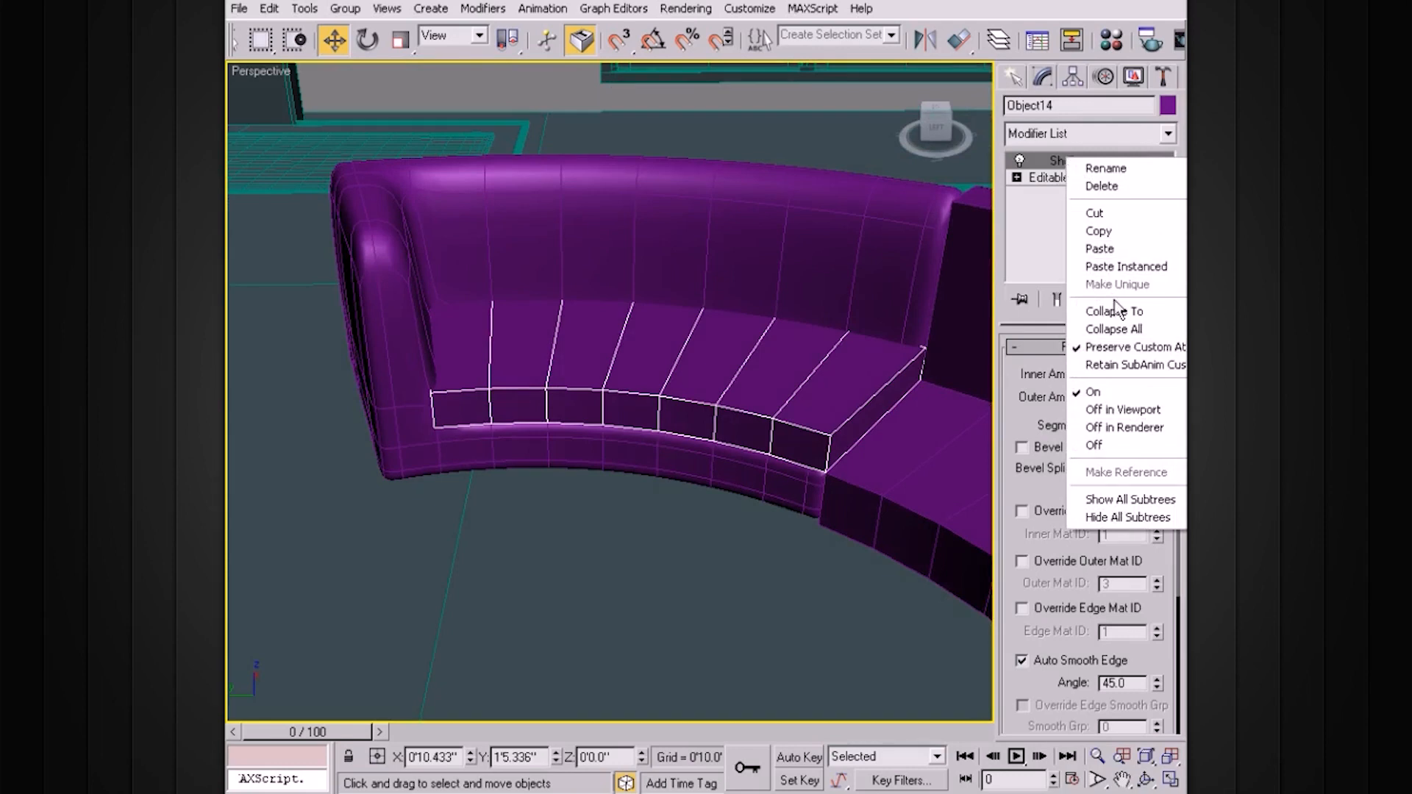
left_click(1116, 329)
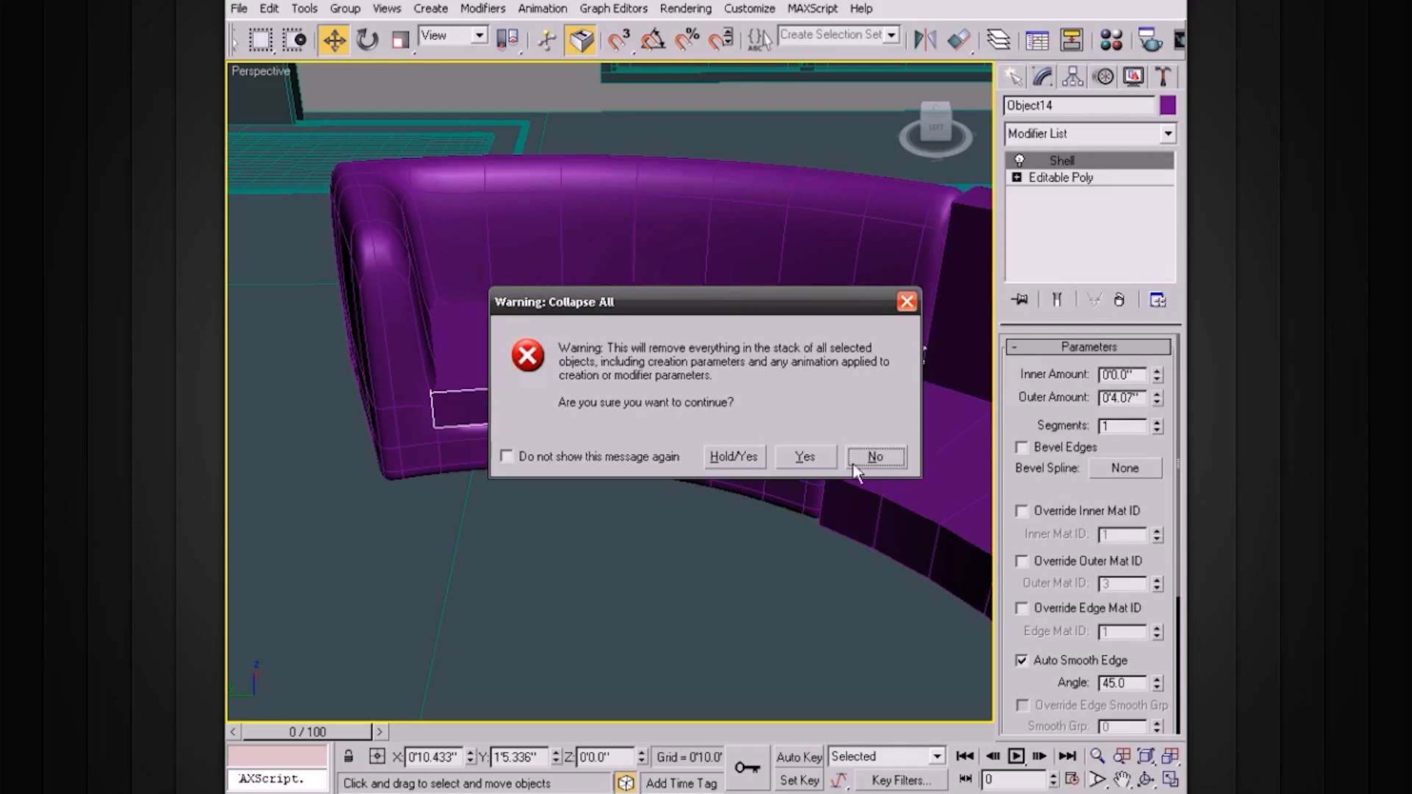
left_click(809, 452)
right_click(1089, 171)
left_click(1131, 291)
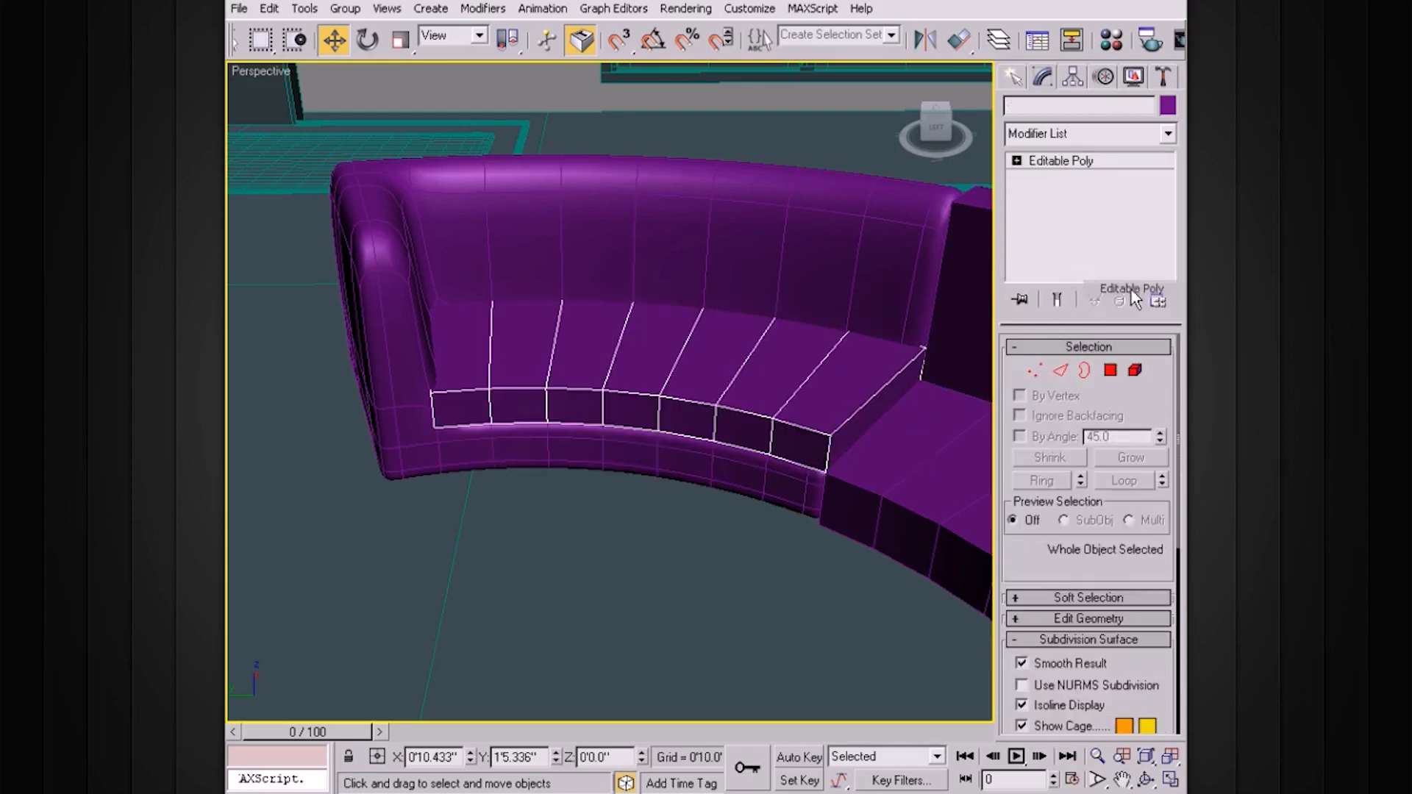
Connect the ring of front-to-back cushion edges with two segments and a pinch of 66, and leave edge editing
middle_click_drag(862, 383, 777, 376, "alt")
scroll(816, 400, "up", 3)
left_click(1017, 161)
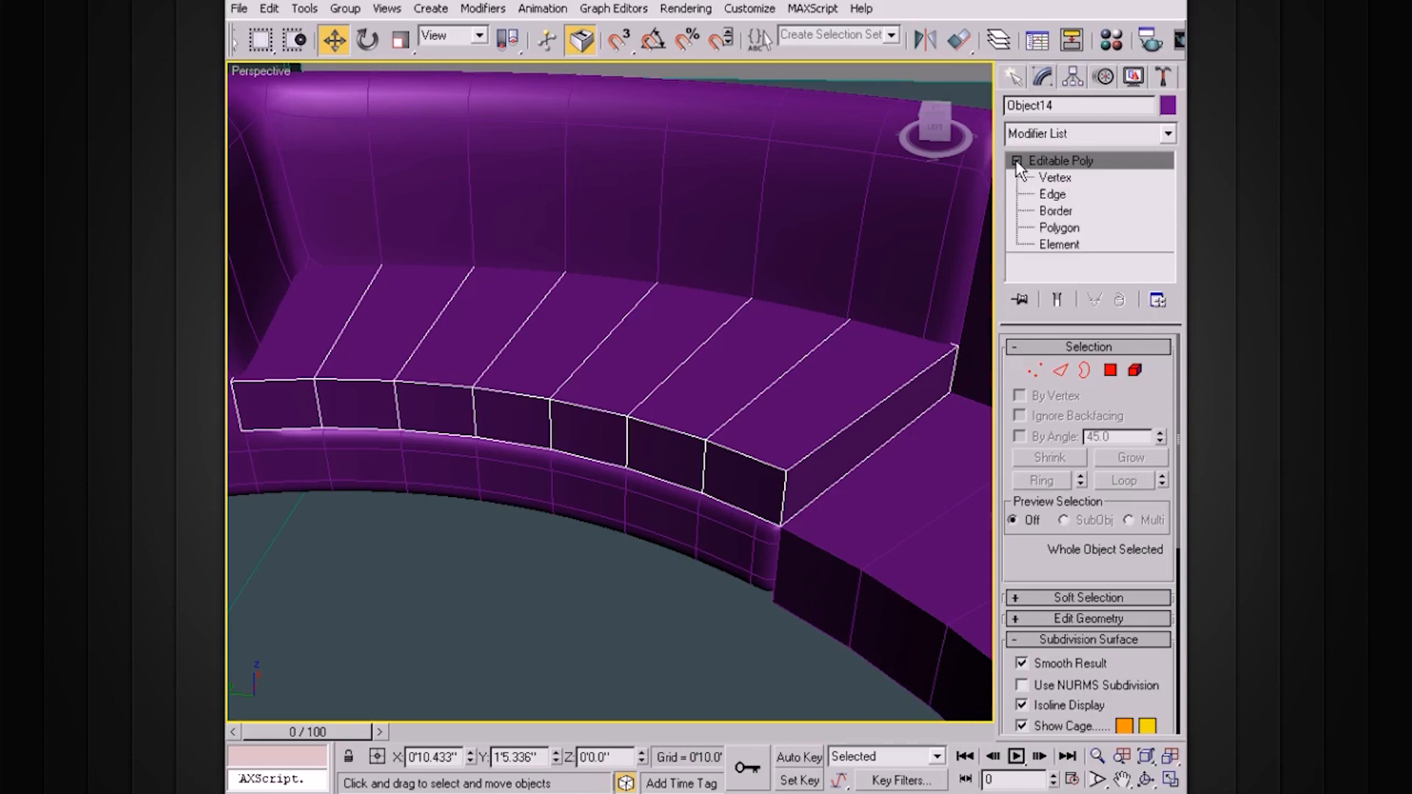
left_click(1054, 196)
left_click(762, 391)
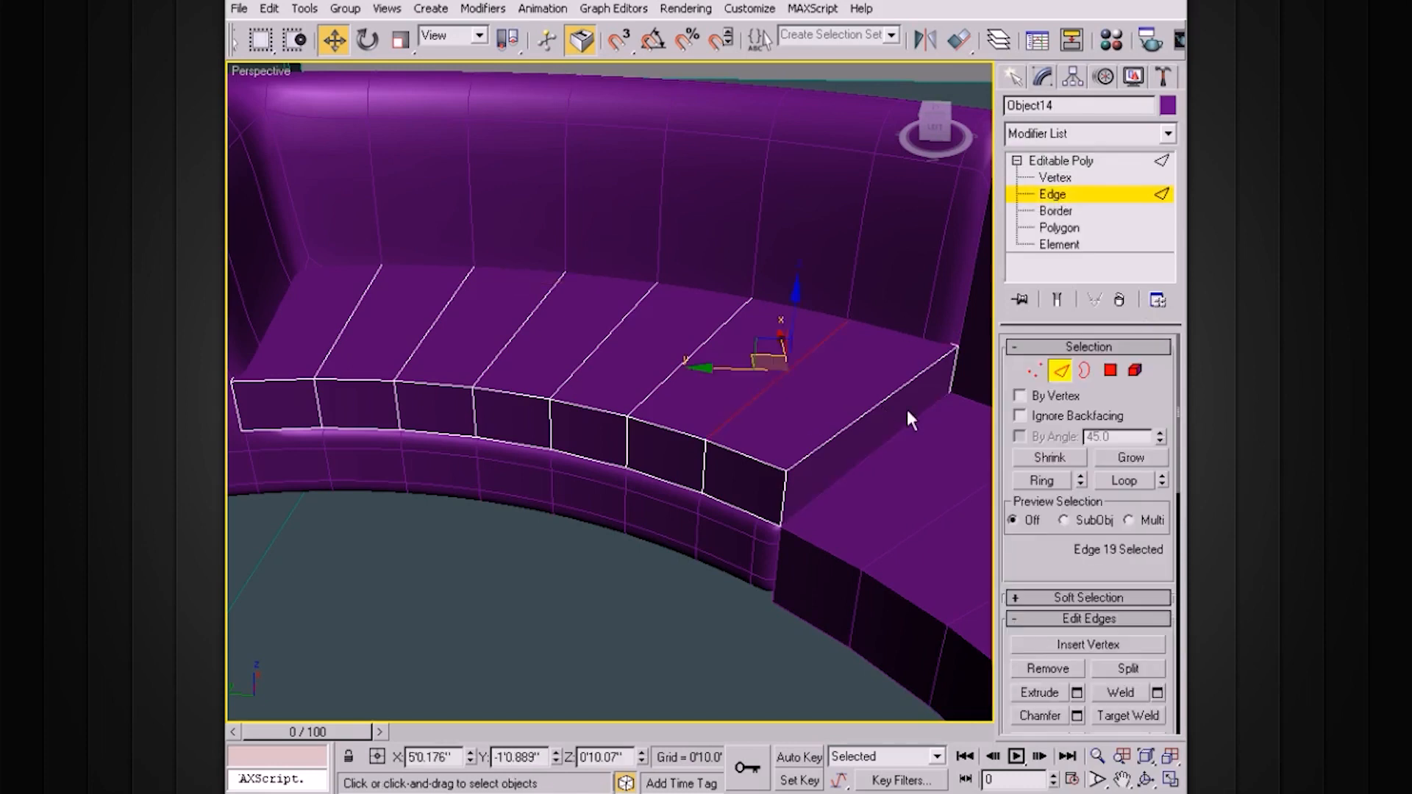
left_click(1044, 480)
scroll(1049, 572, "down", 3)
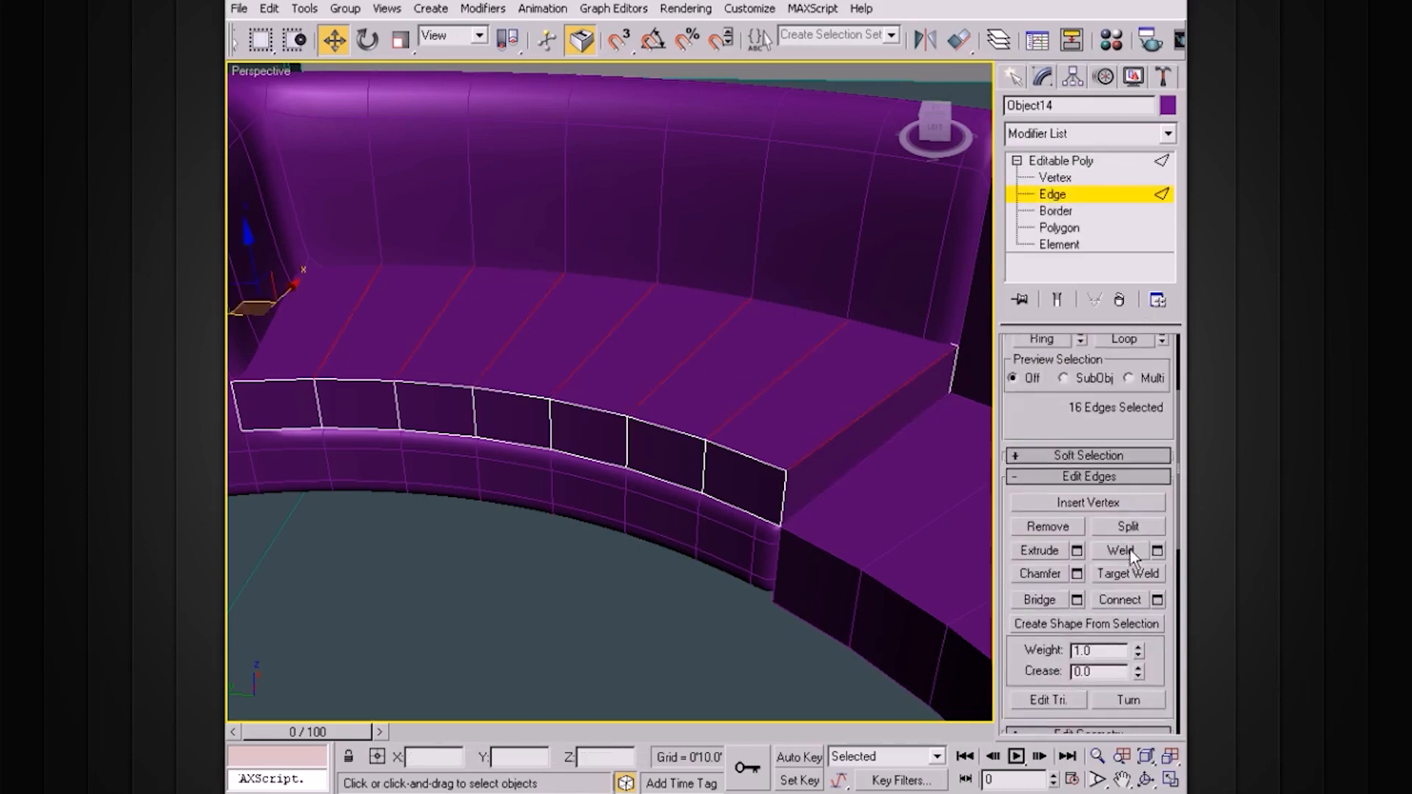
left_click(1157, 600)
left_click_drag(871, 429, 744, 498)
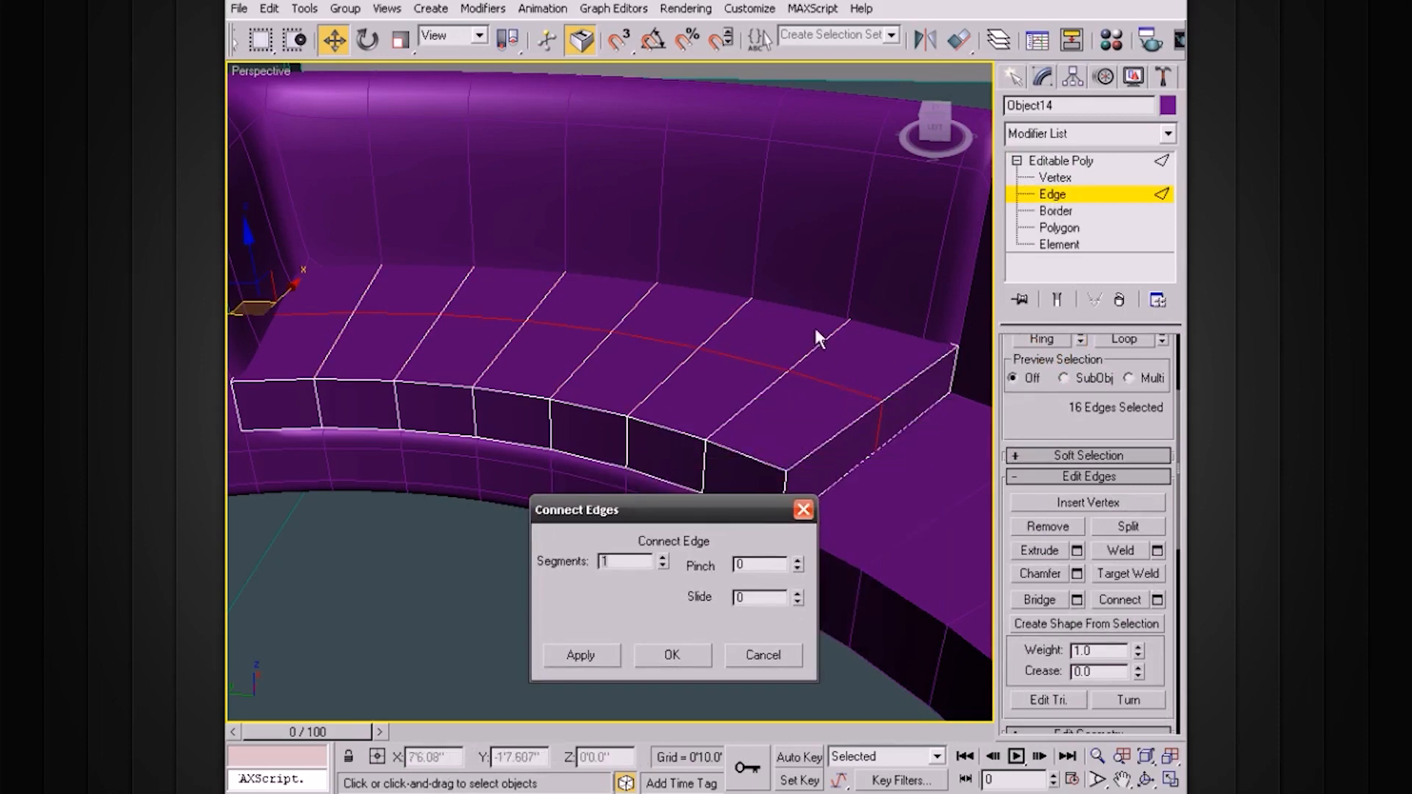
left_click(664, 558)
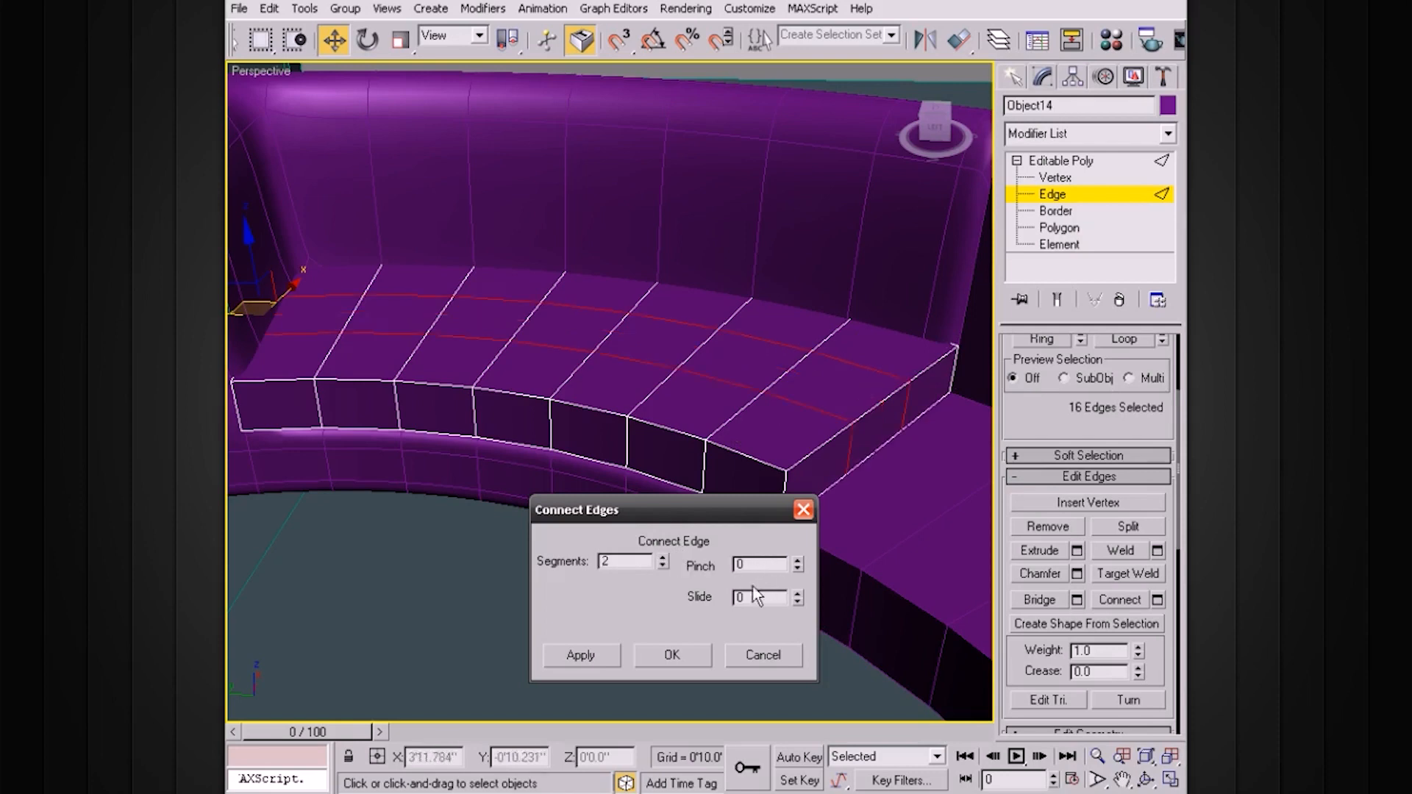
left_click_drag(800, 567, 784, 428)
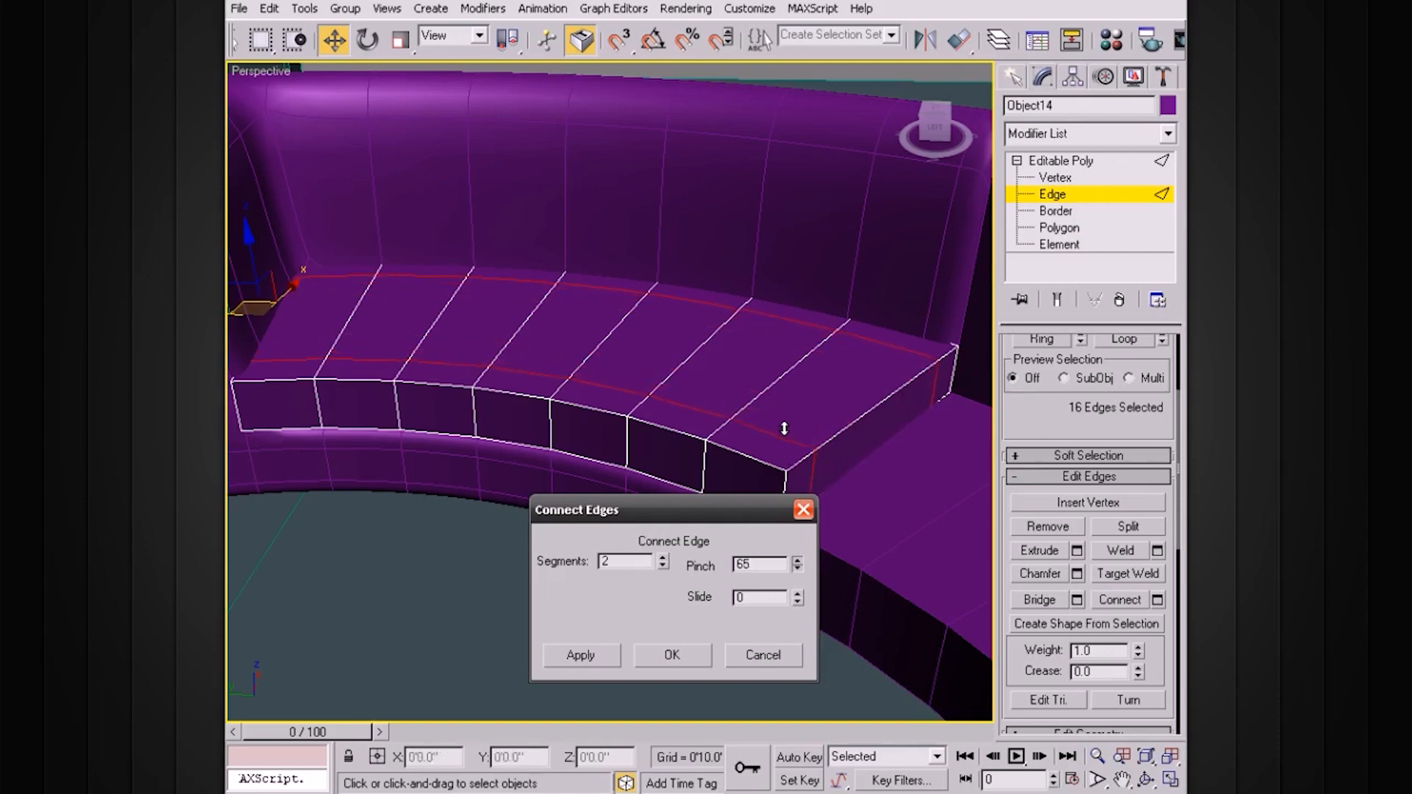
left_click(672, 655)
middle_click_drag(839, 522, 874, 338, "alt")
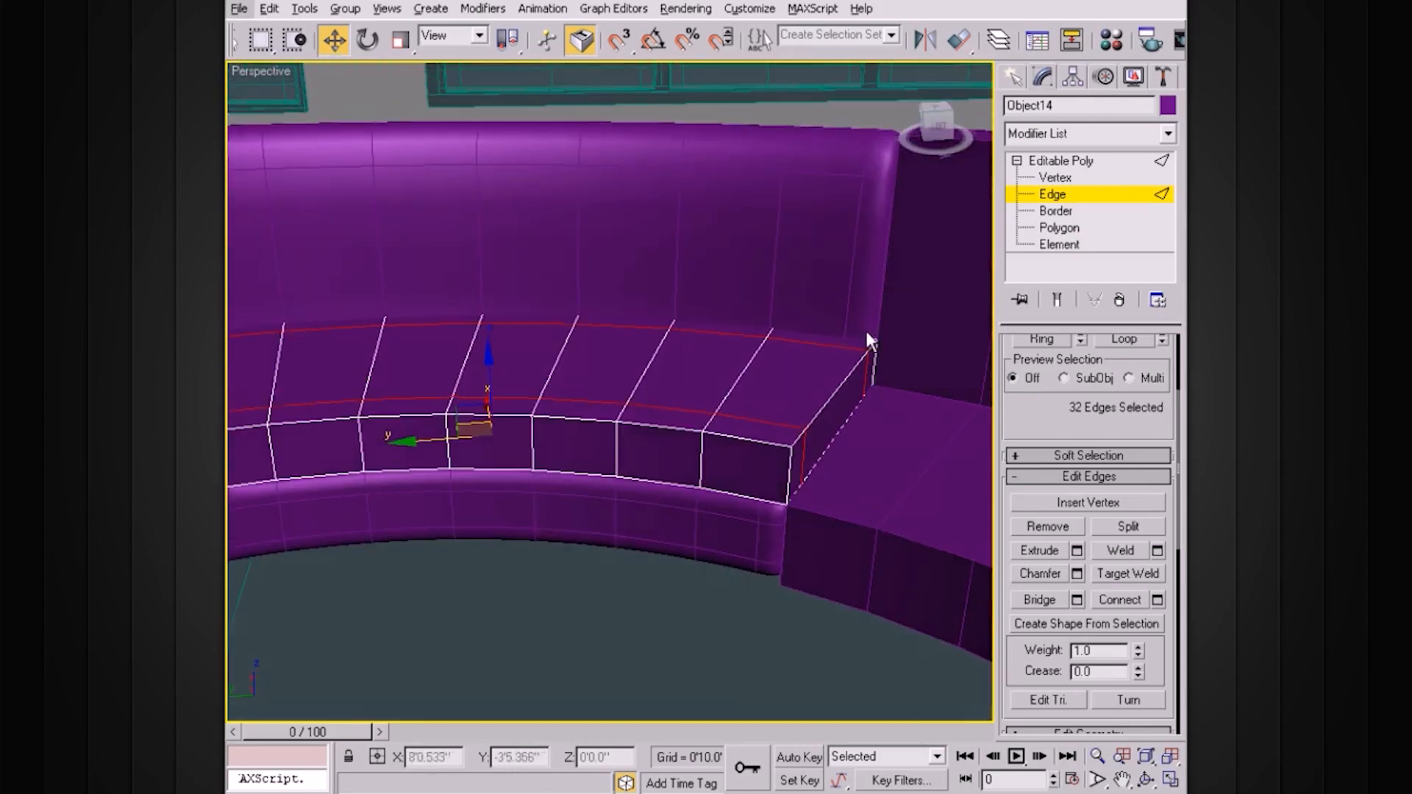
left_click(1048, 162)
left_click(1016, 160)
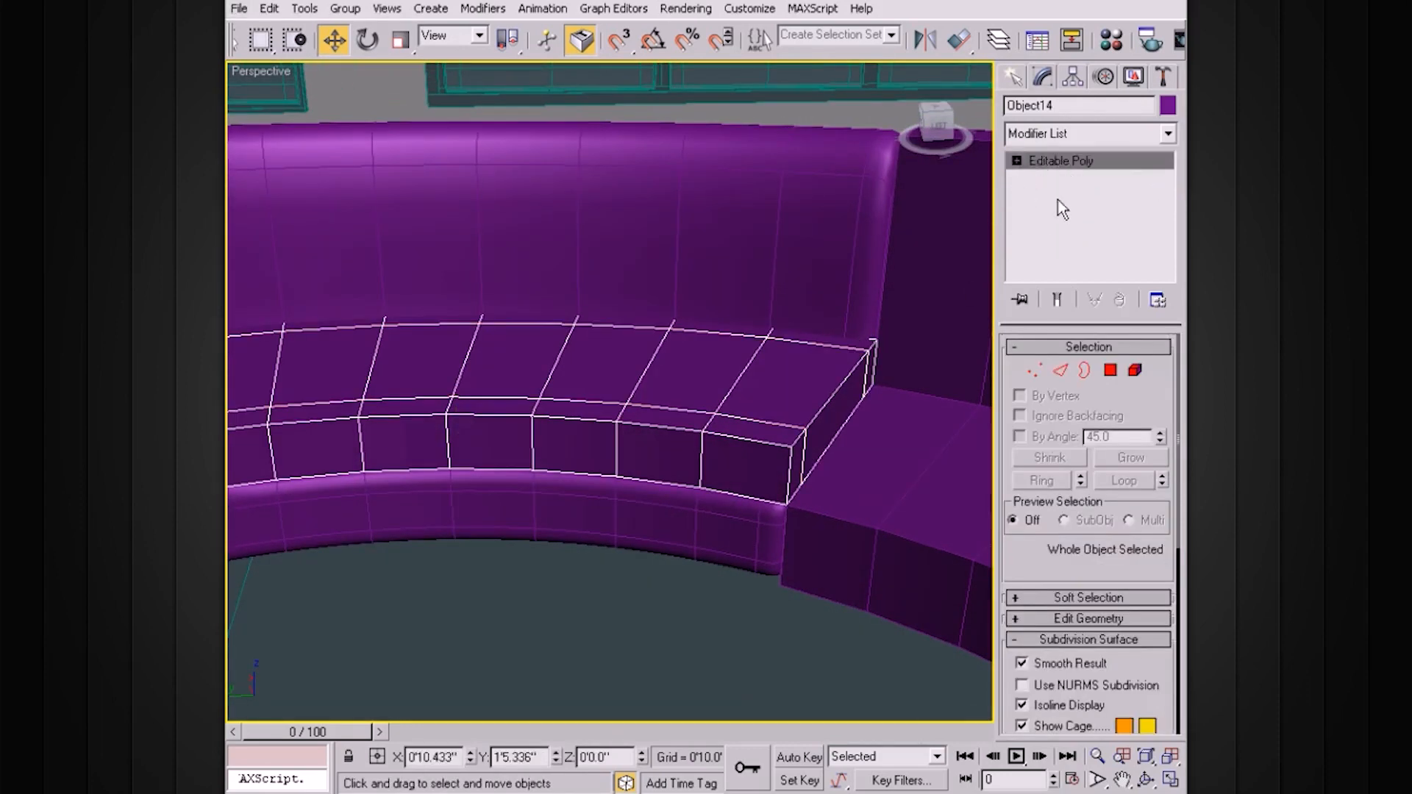
Connect the ring of lengthwise edges in the cushion's last section with one segment and pinch 0, sliding the loop close to the seam end
middle_click_drag(814, 407, 871, 390, "alt")
left_click(1016, 160)
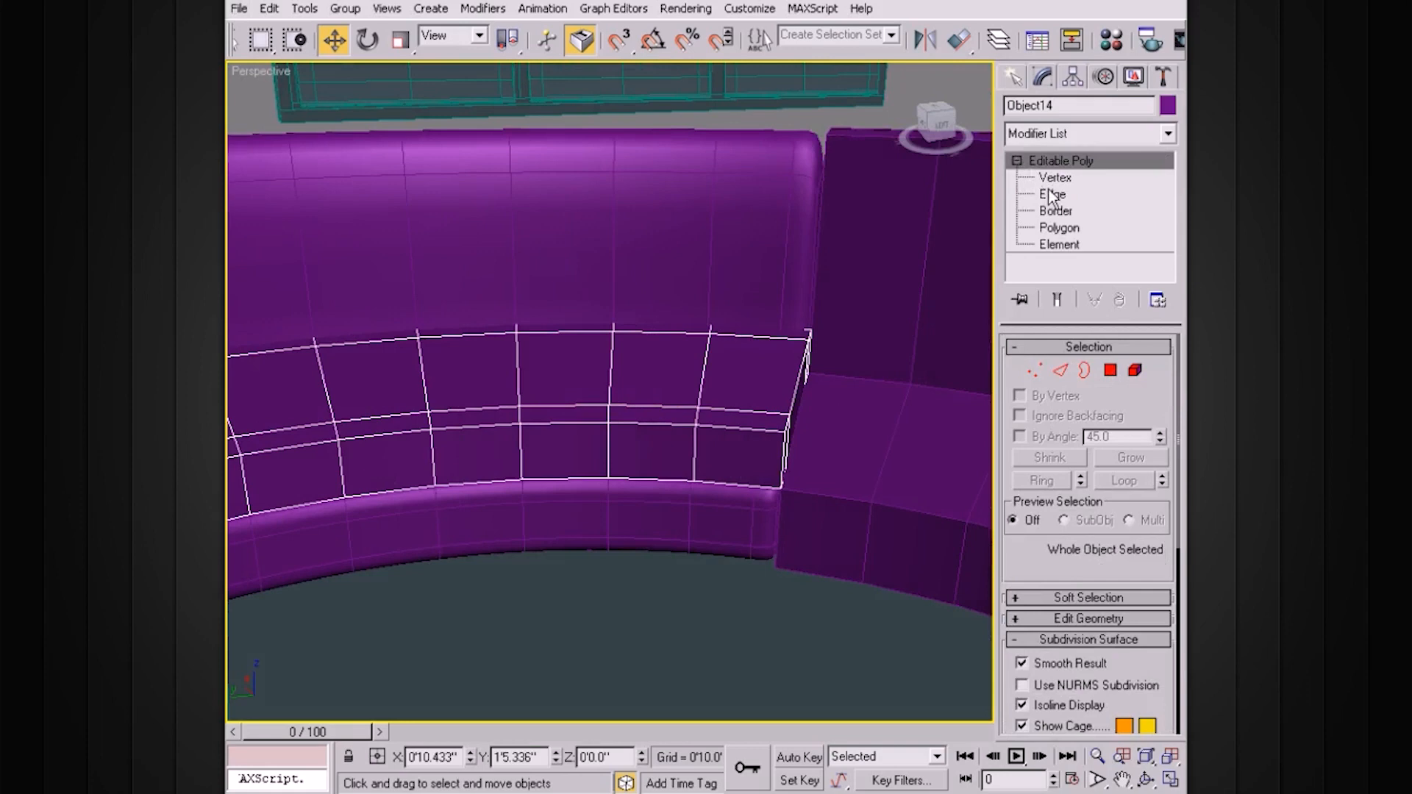
left_click(1052, 195)
left_click(758, 412)
left_click(1061, 474)
scroll(1063, 475, "down", 5)
key("ctrl+shift+e")
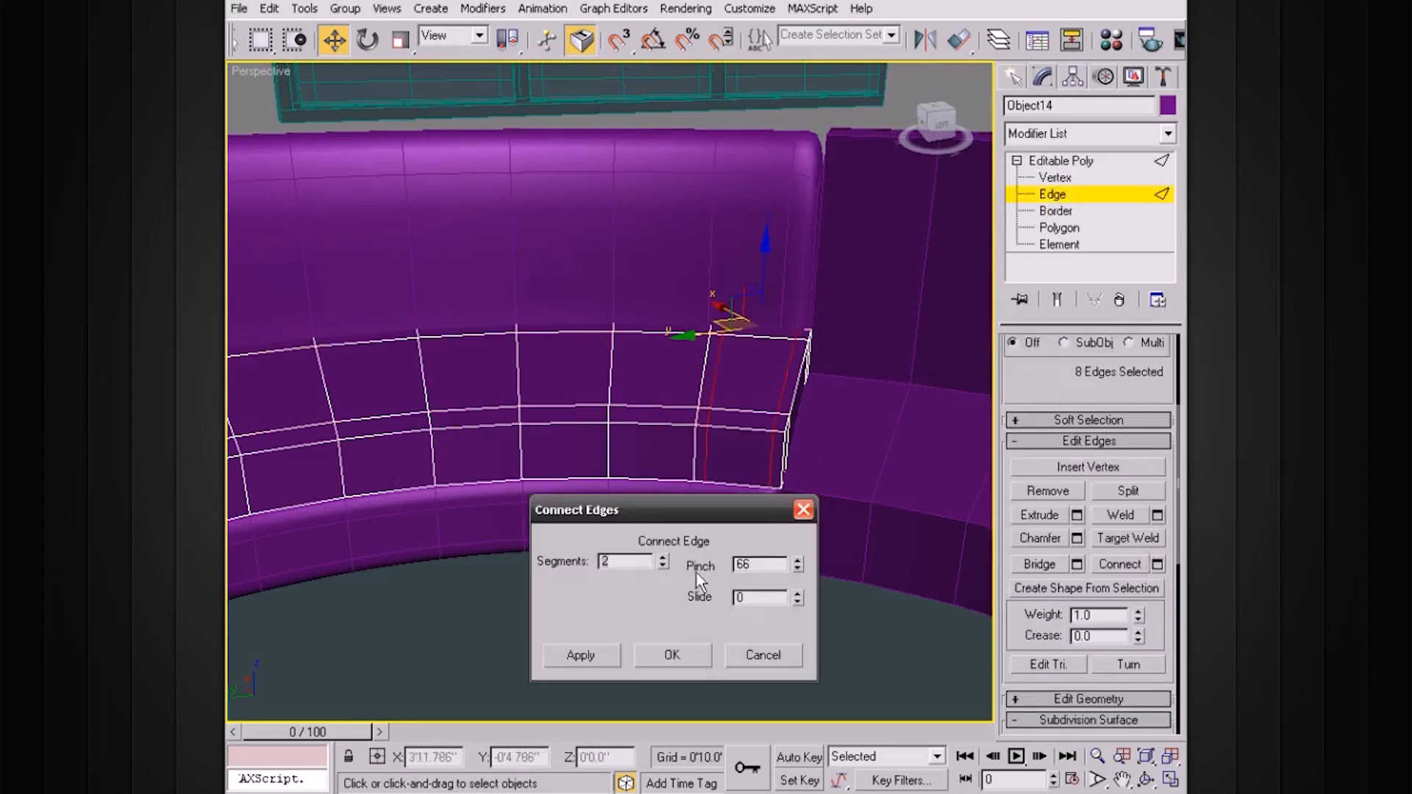
left_click(662, 567)
left_click_drag(759, 566, 719, 566)
type("0")
left_click_drag(798, 601, 795, 737)
left_click(691, 653)
middle_click_drag(740, 570, 744, 528, "alt")
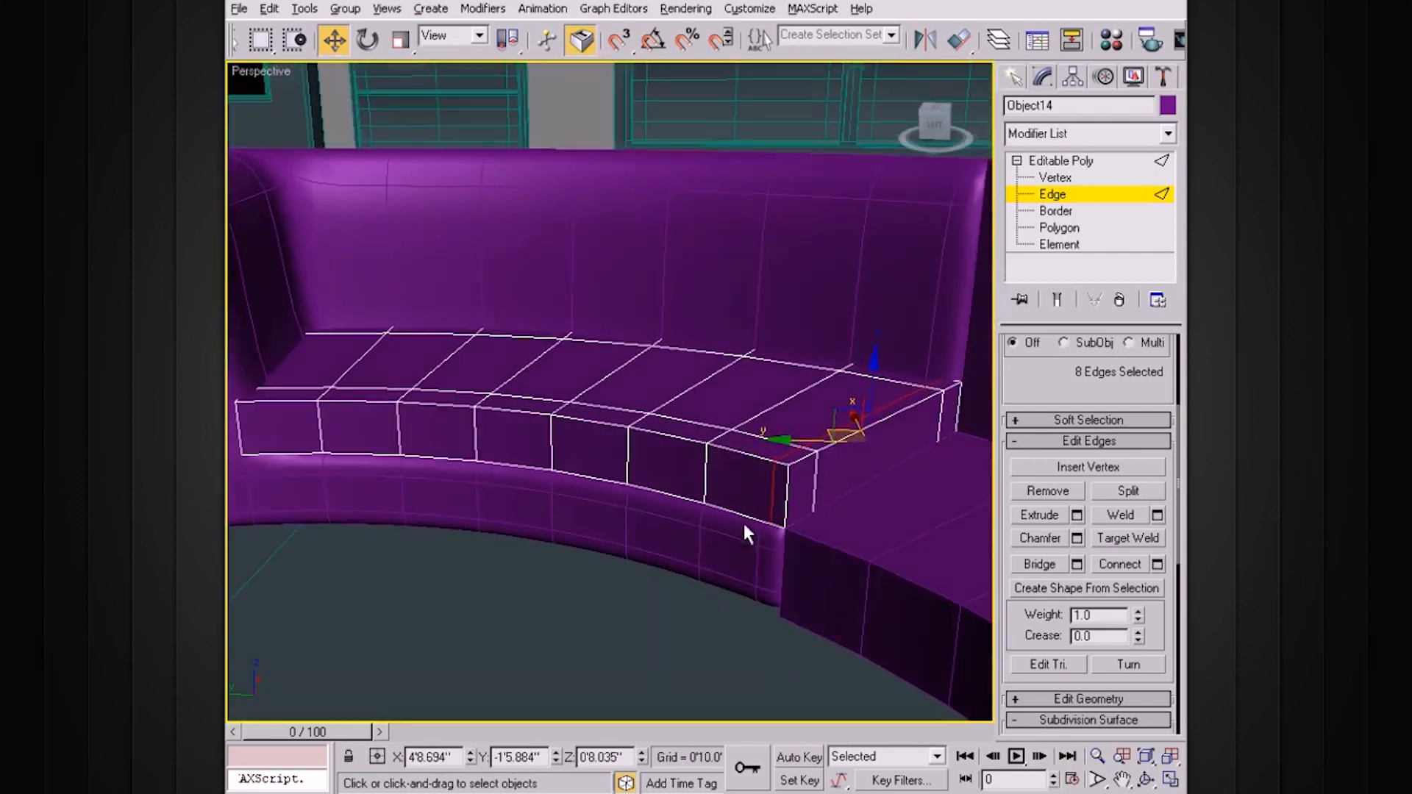
Leave edge editing, enable NURMS subdivision on the seat cushion and set its display iterations to 2
left_click(1068, 163)
left_click(1018, 161)
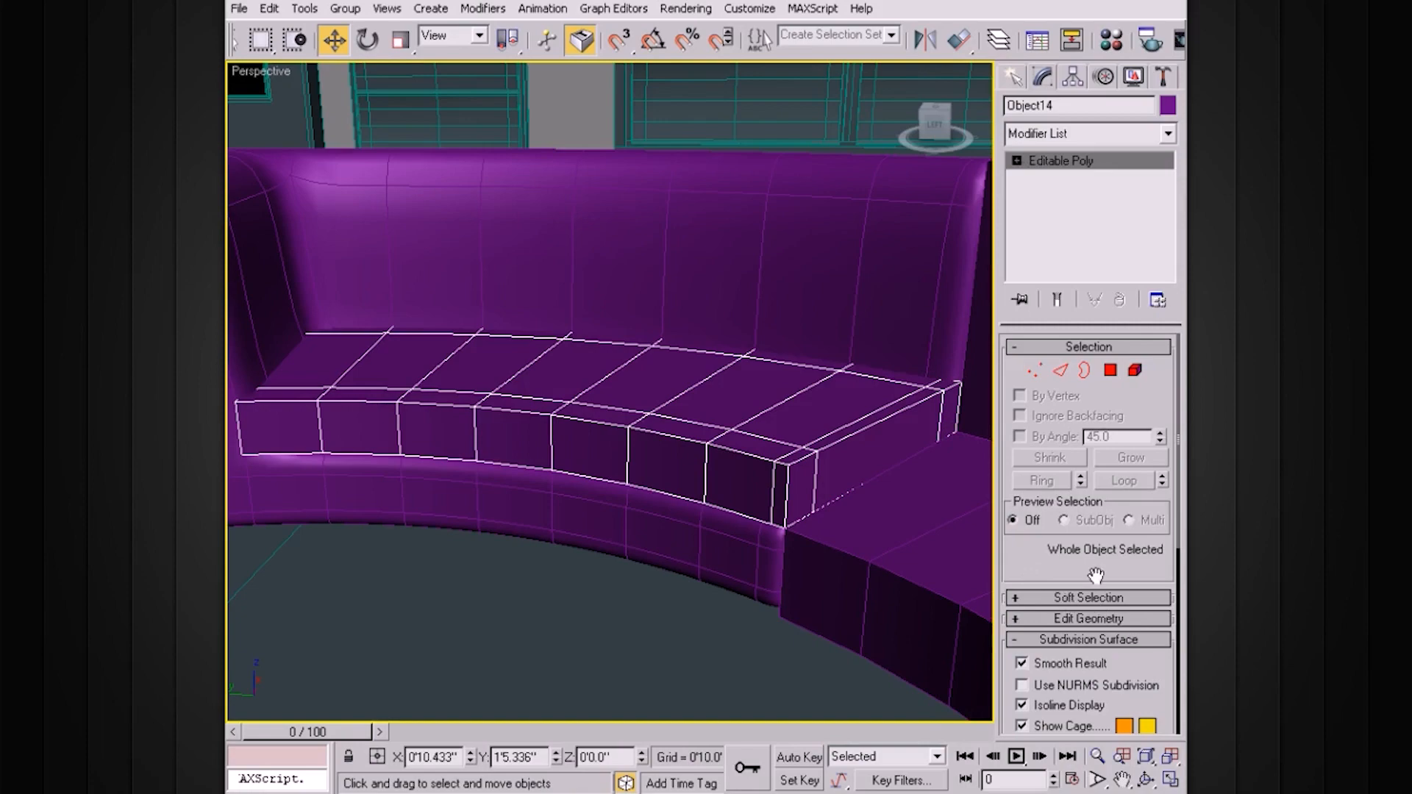
scroll(1088, 559, "down", 5)
left_click(1029, 496)
middle_click_drag(910, 453, 854, 451, "alt")
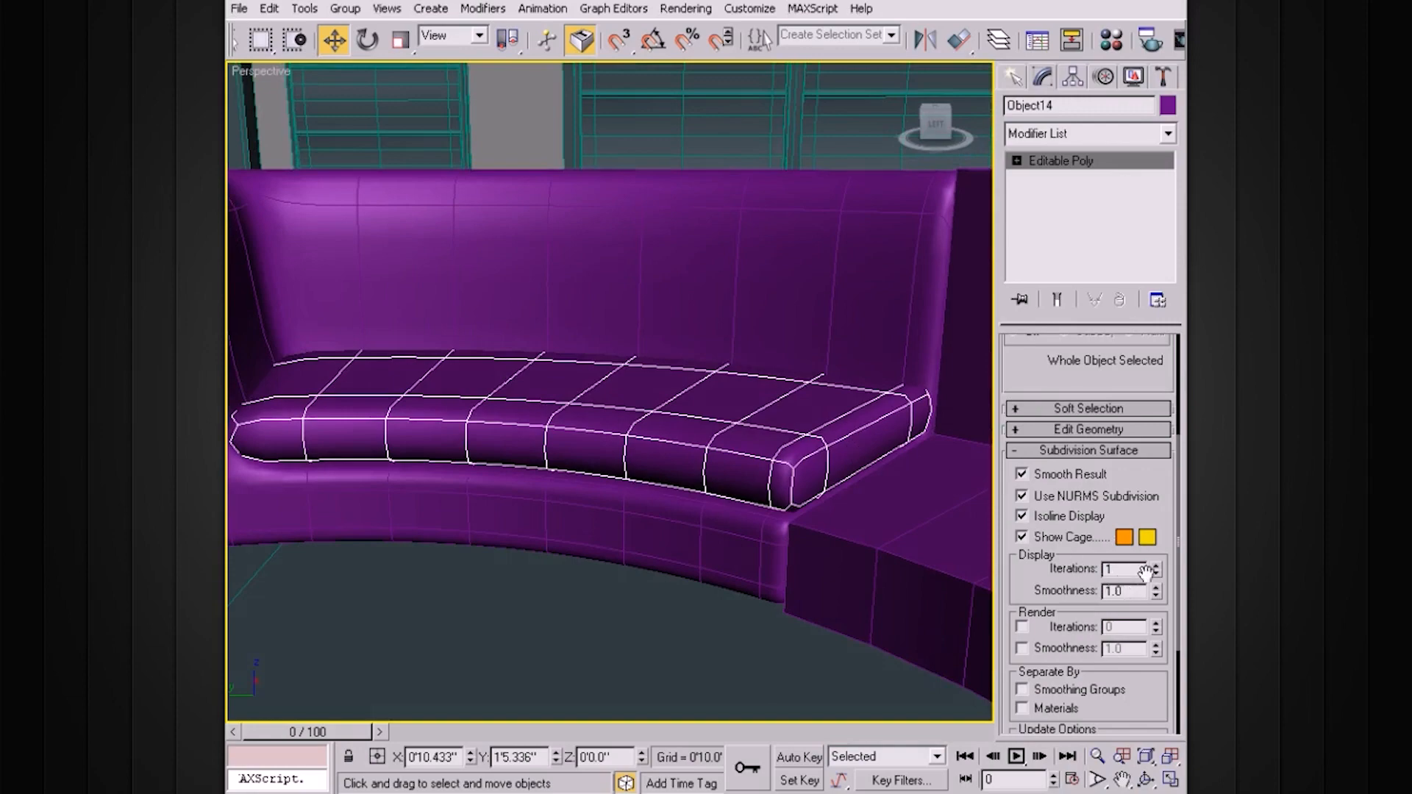
left_click(1157, 566)
Inspect the smoothed cushion's end beside the armrest, and turn NURMS subdivision off
middle_click_drag(924, 520, 748, 468, "alt")
scroll(748, 469, "up", 5)
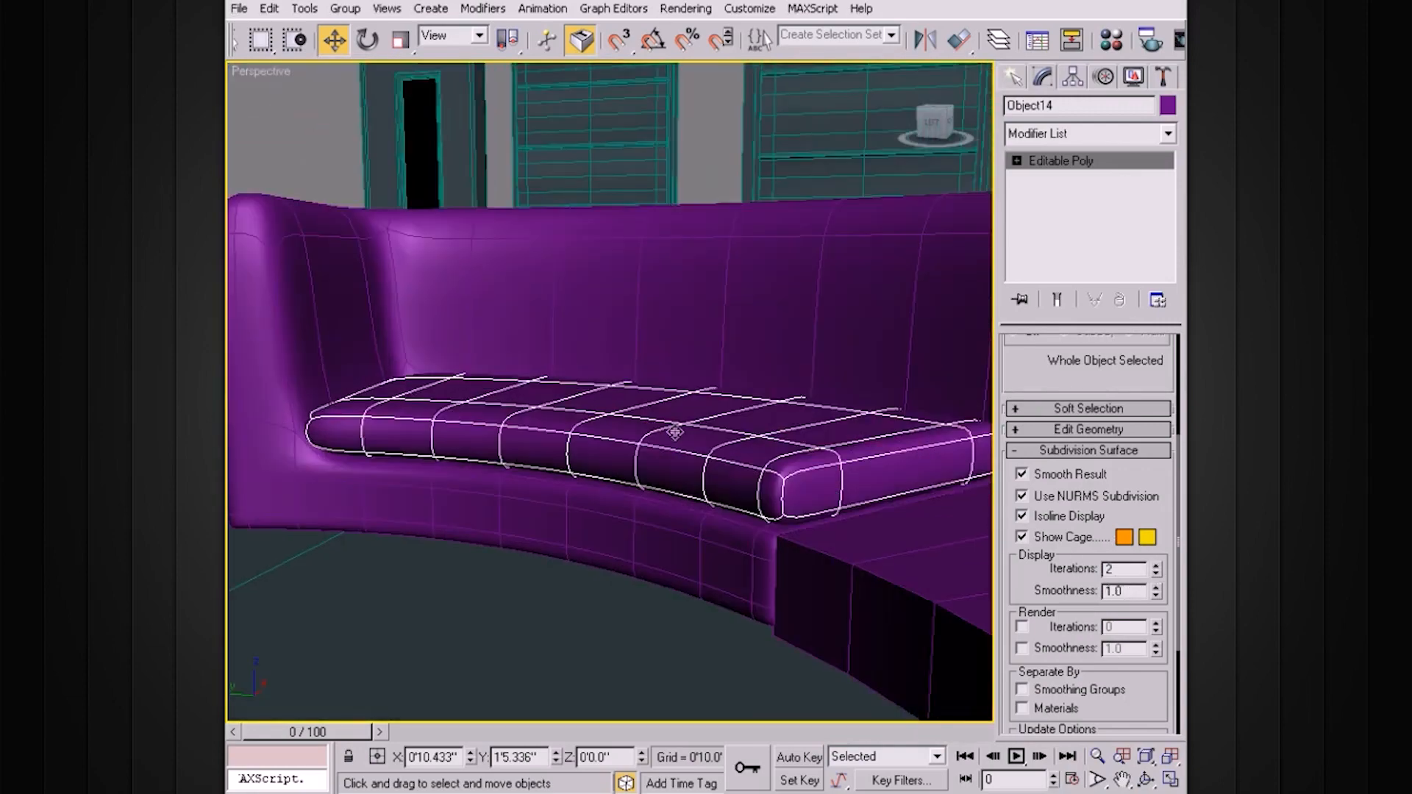
middle_click_drag(618, 492, 709, 464, "alt")
scroll(668, 454, "up", 5)
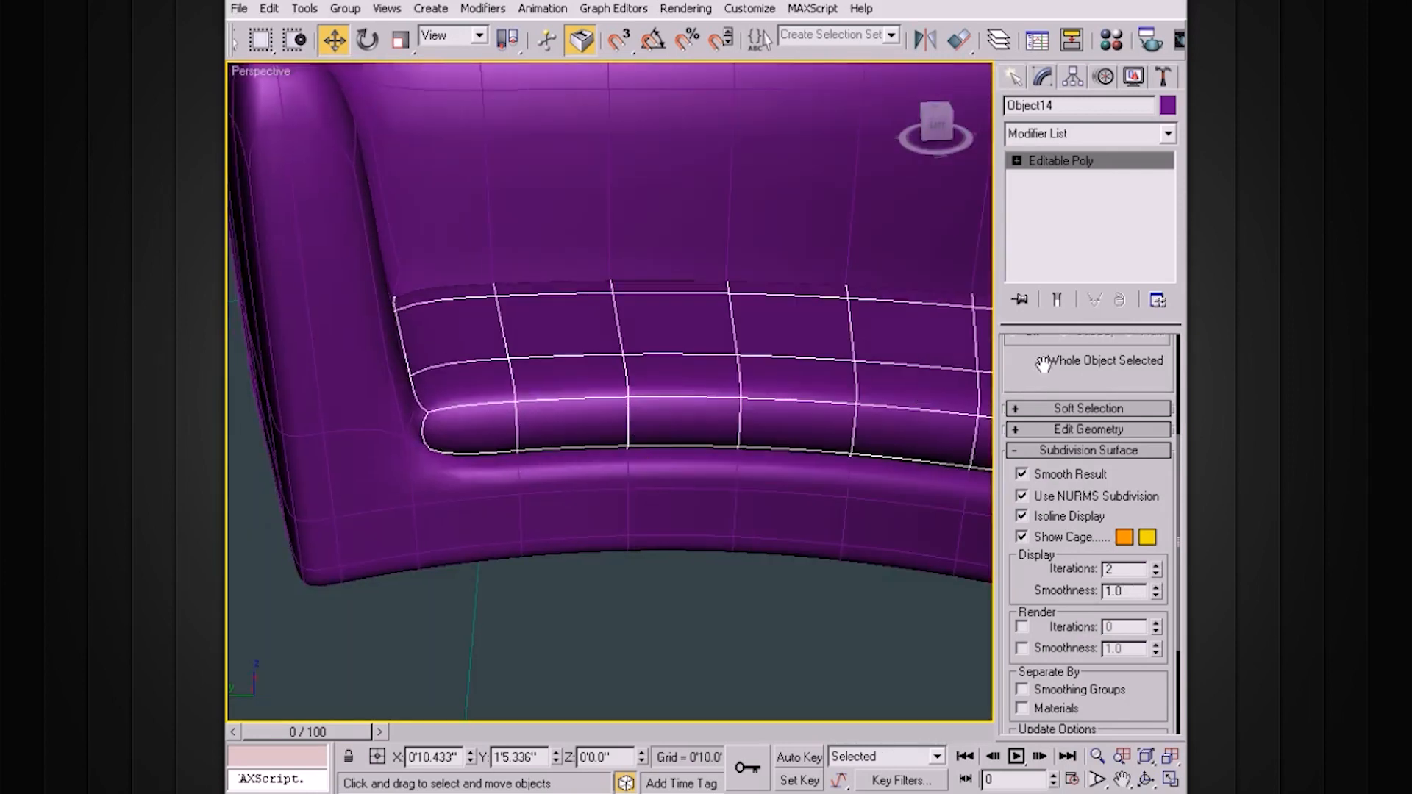
left_click(1022, 497)
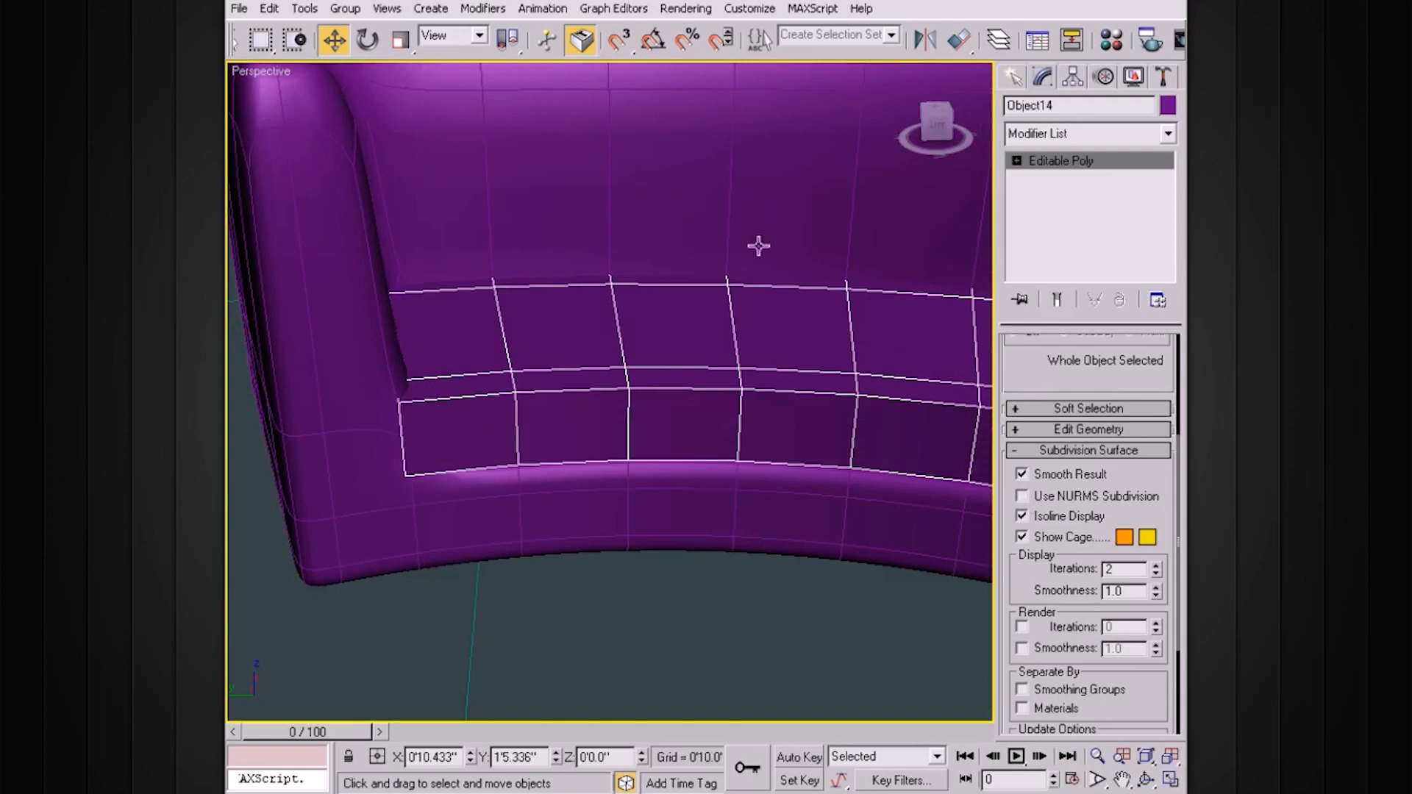
Connect the ring of lengthwise edges in the cushion's section beside the armrest with one segment, pinch 0 and slide 57
left_click(1017, 161)
left_click(1052, 194)
left_click(438, 397)
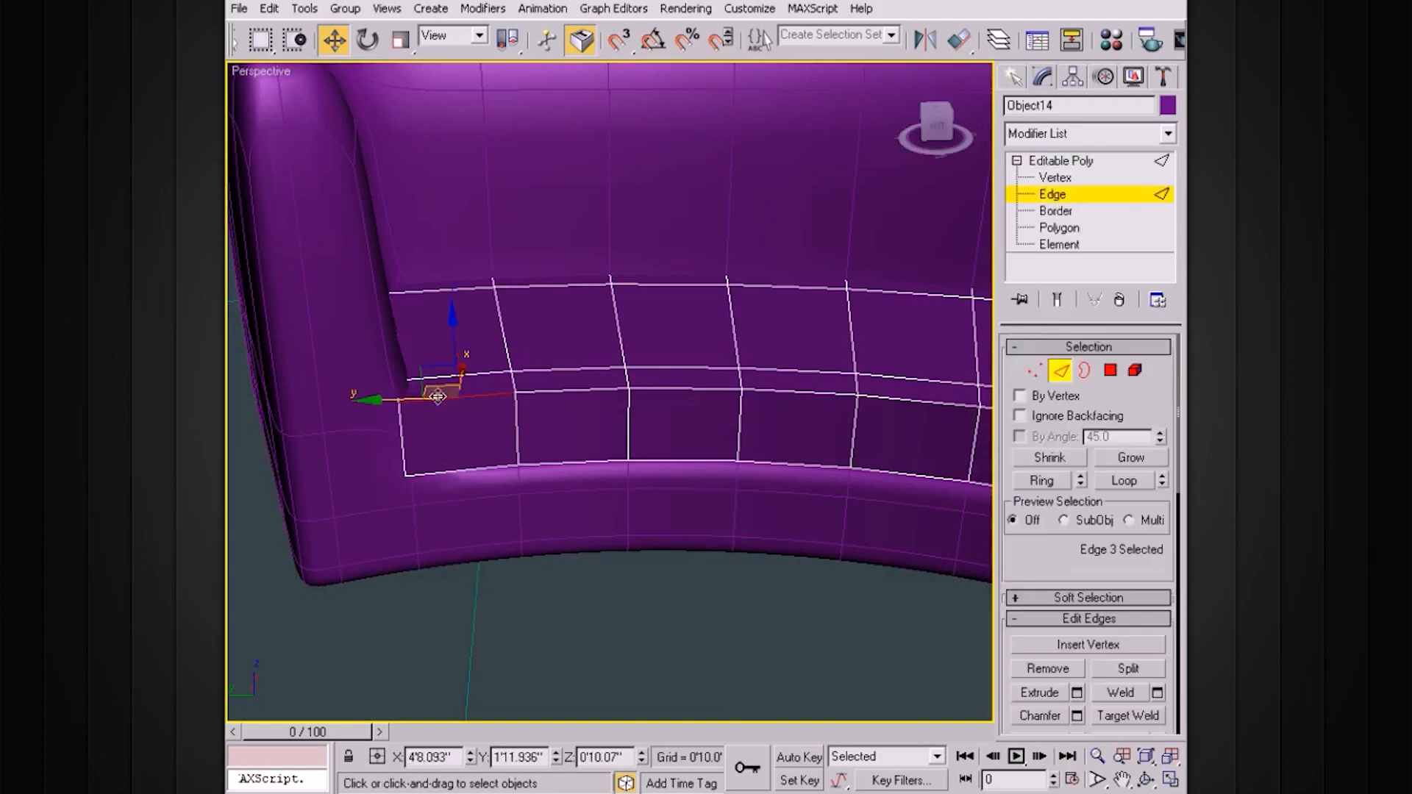
left_click(1041, 482)
scroll(1155, 699, "down", 3)
left_click(1157, 620)
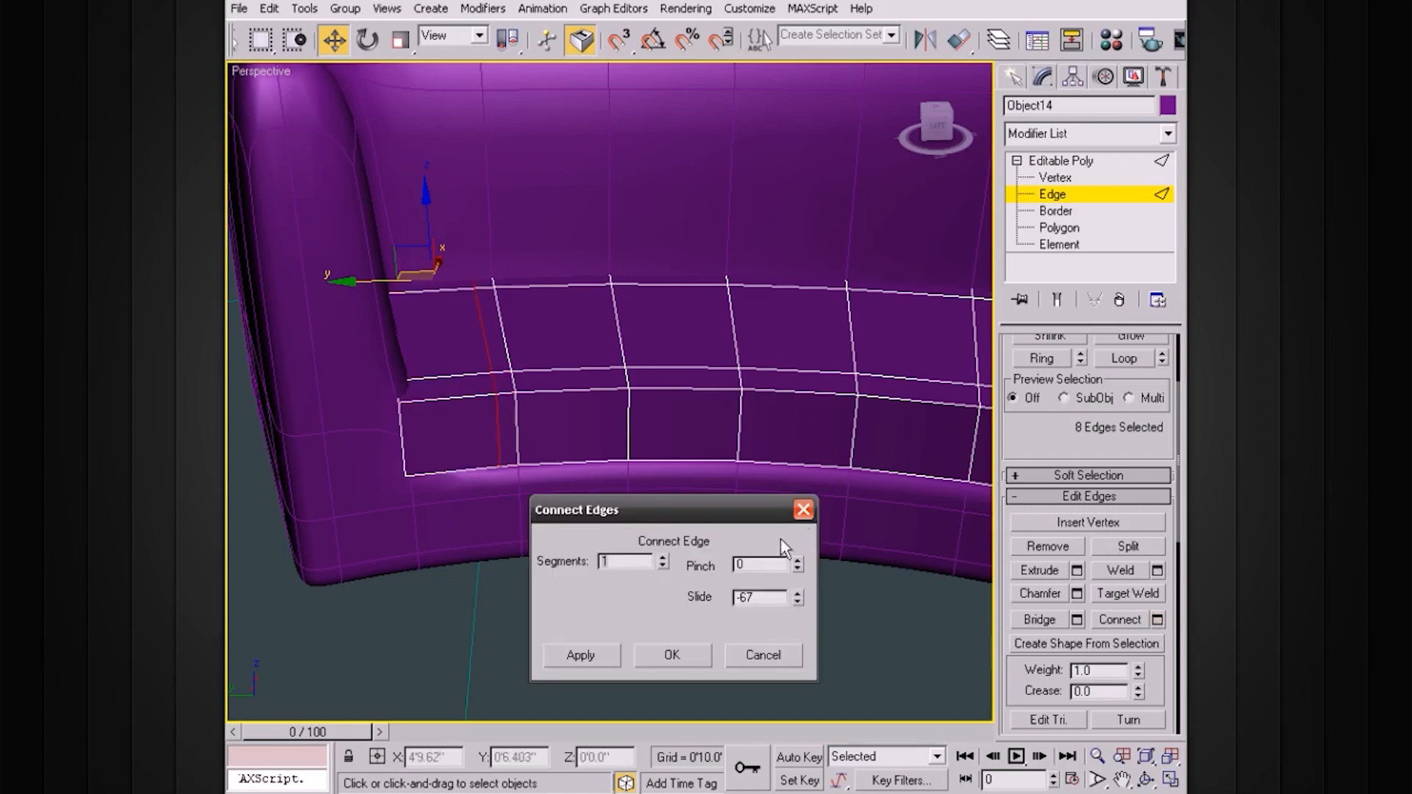
left_click_drag(799, 593, 755, 346)
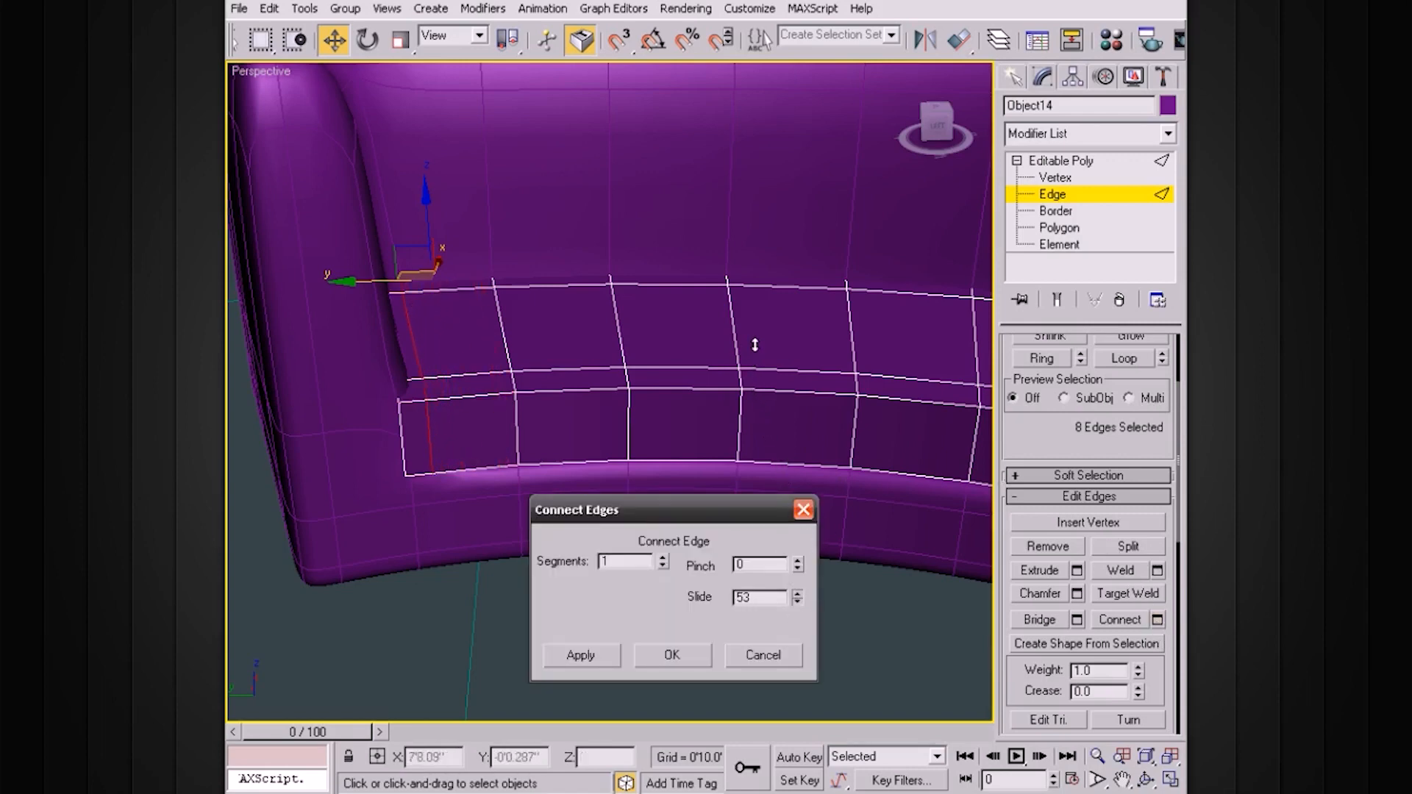
middle_click_drag(813, 369, 807, 542, "alt")
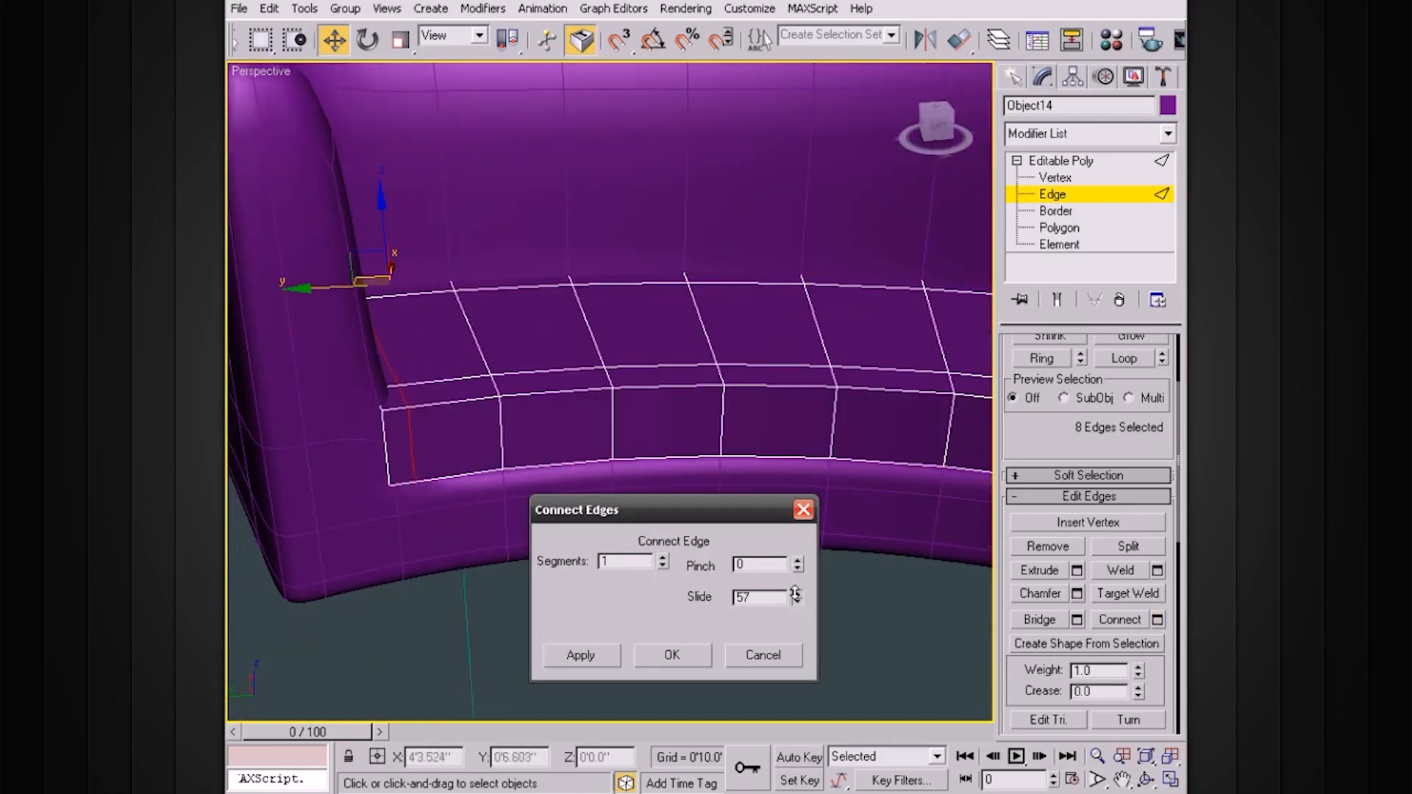
left_click(691, 652)
middle_click_drag(693, 652, 883, 316, "alt")
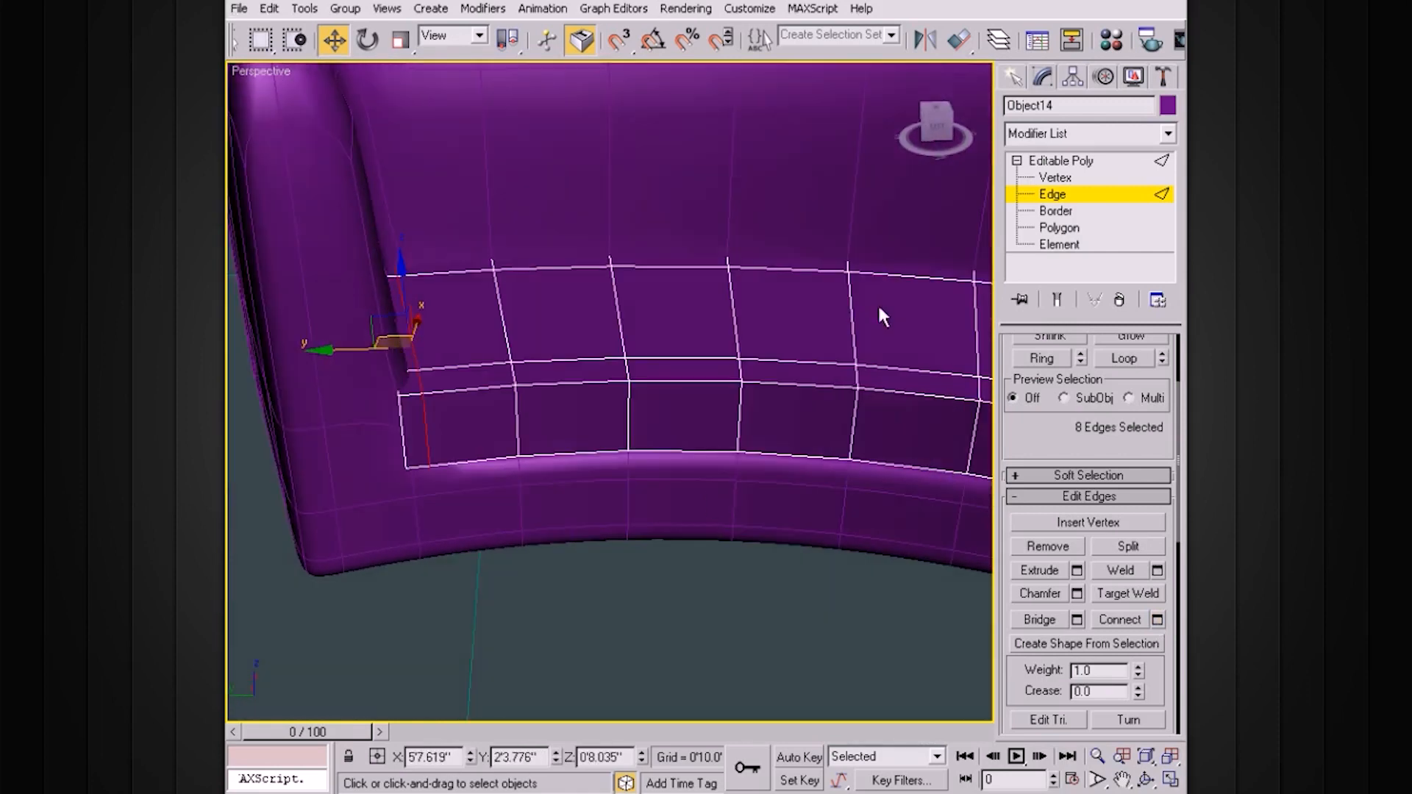
Leave edge editing and enable NURMS subdivision on the seat cushion
left_click(1060, 194)
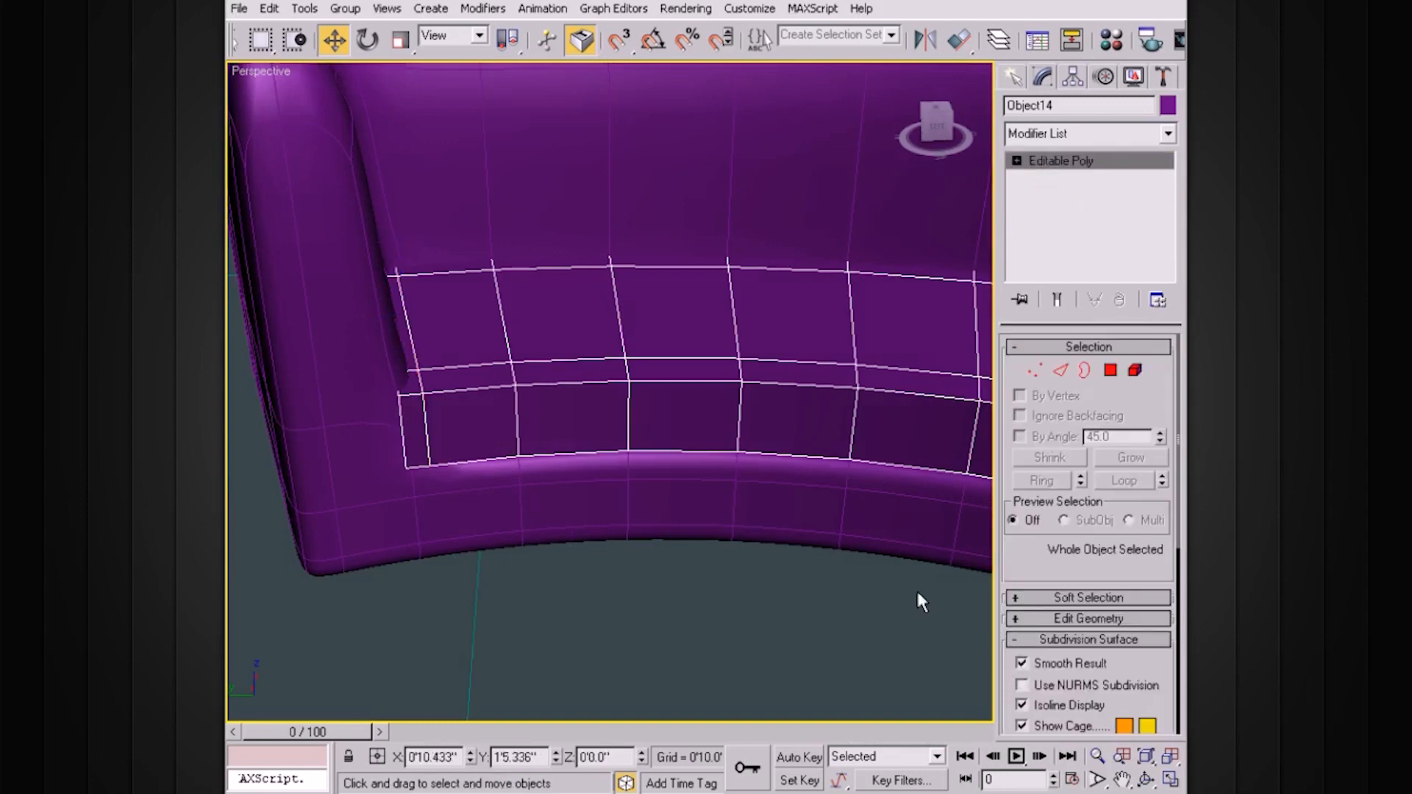
left_click(1024, 684)
middle_click_drag(757, 617, 703, 517, "alt")
Connect the ring of vertical edges in the sofa frame's base mesh with one segment, sliding the loop down close to the seat, and leave edge editing
left_click(642, 554)
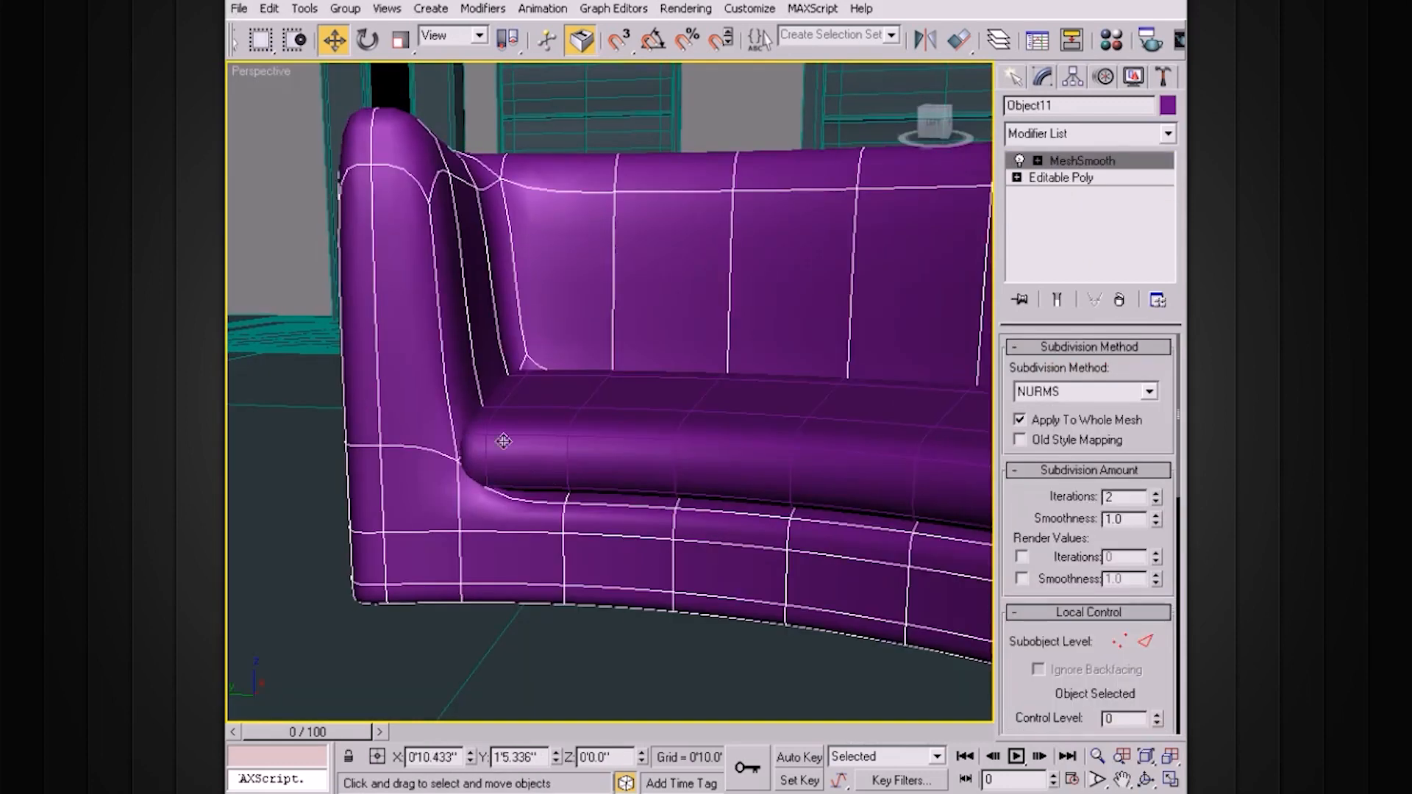
middle_click_drag(470, 447, 1007, 328, "alt")
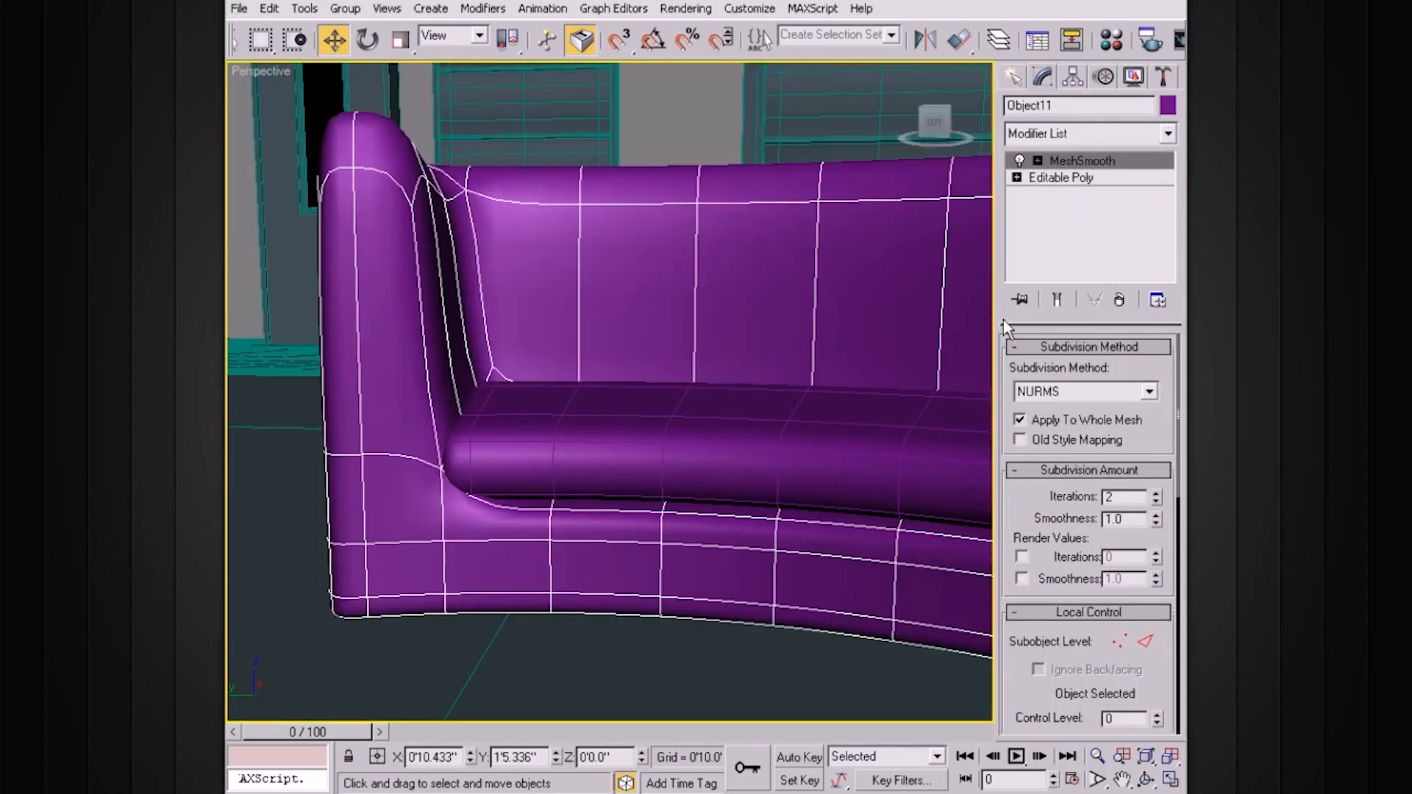
left_click(1060, 179)
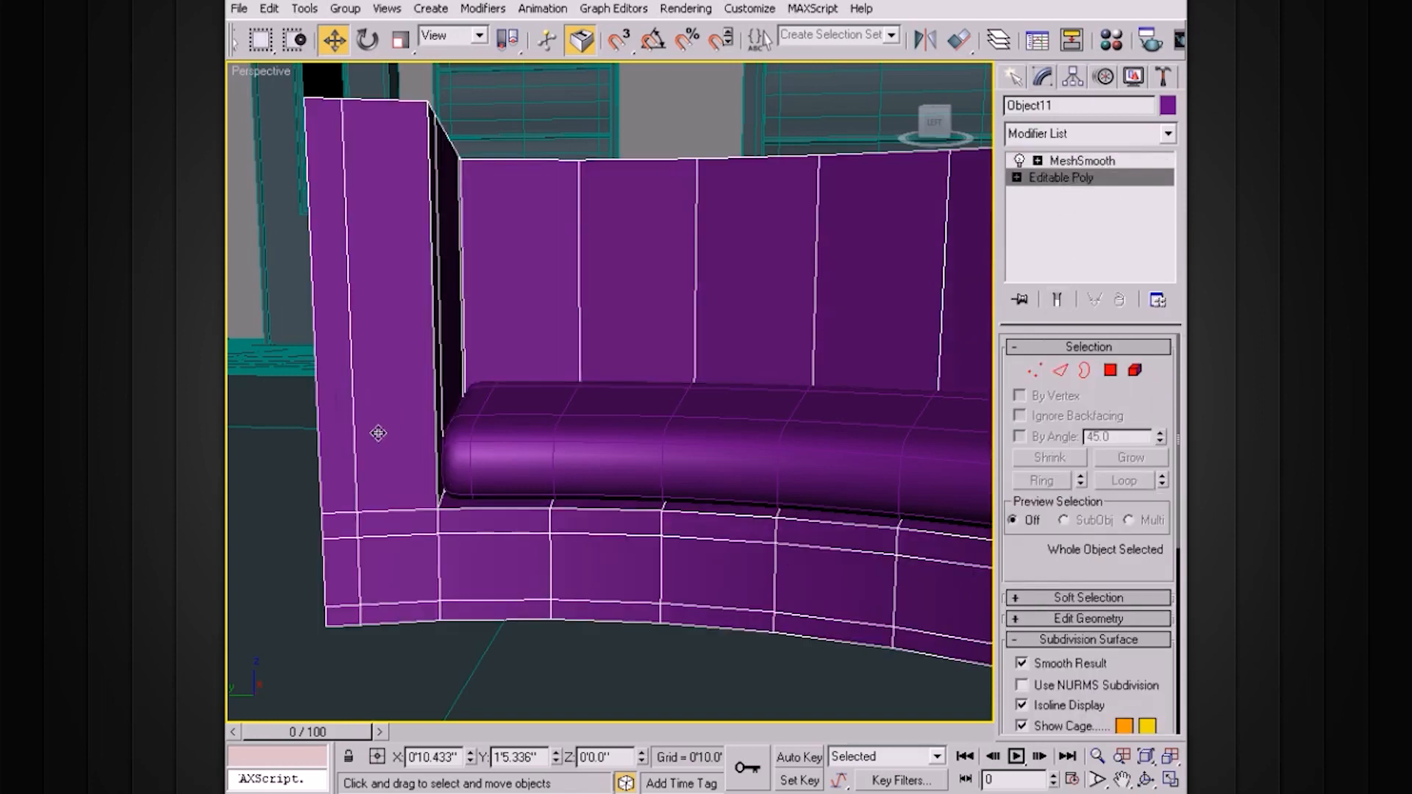
left_click(1019, 179)
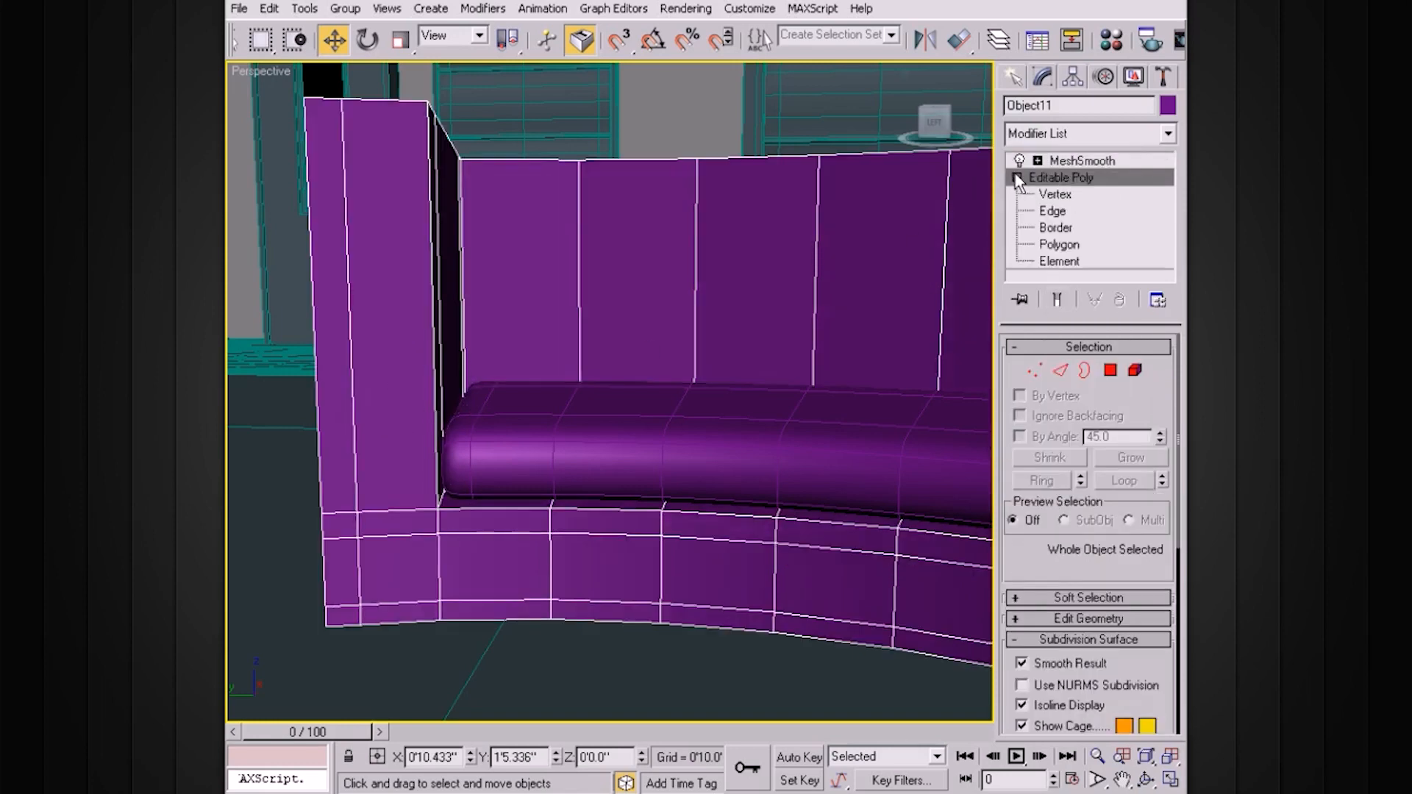
left_click(1052, 212)
left_click(439, 425)
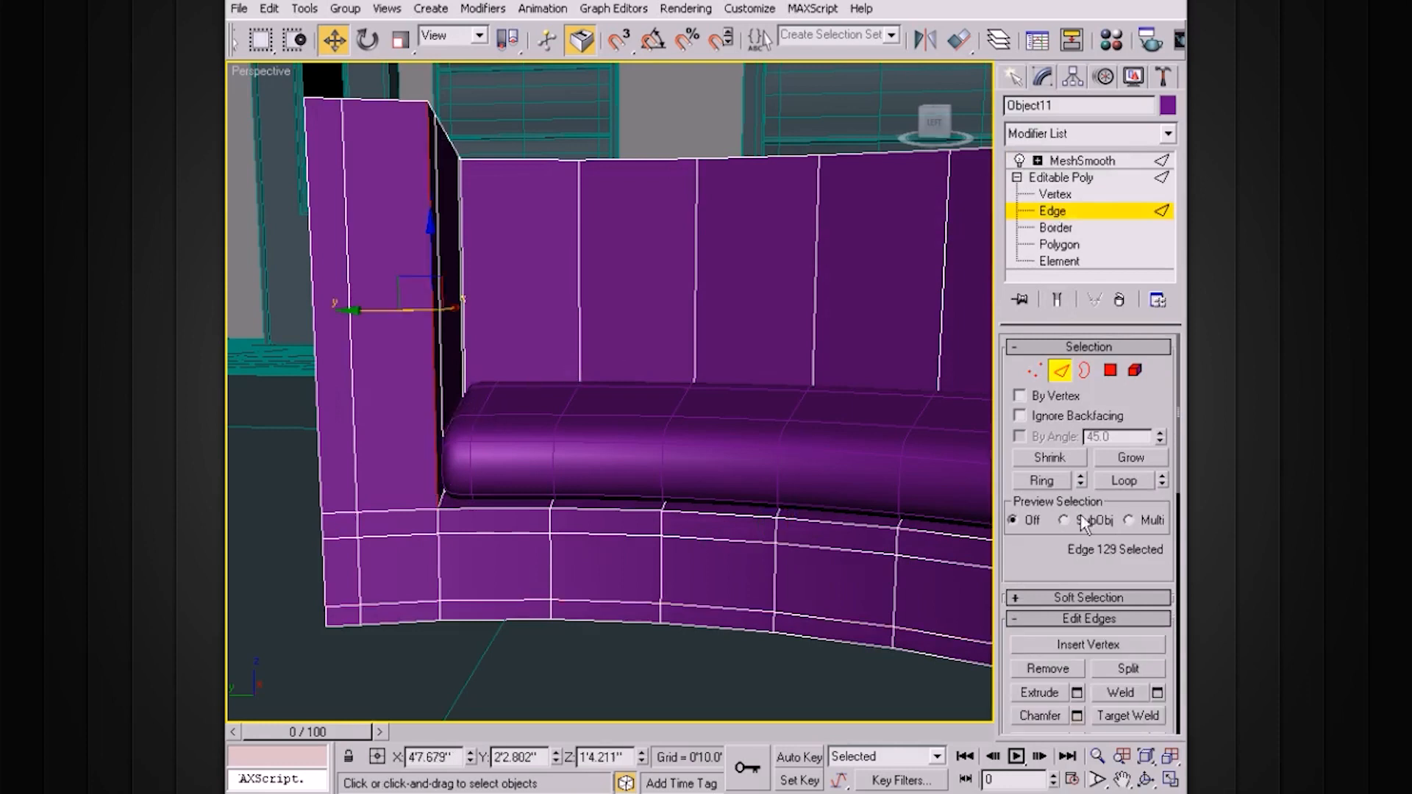
left_click(1052, 482)
left_click_drag(1150, 572, 1149, 461)
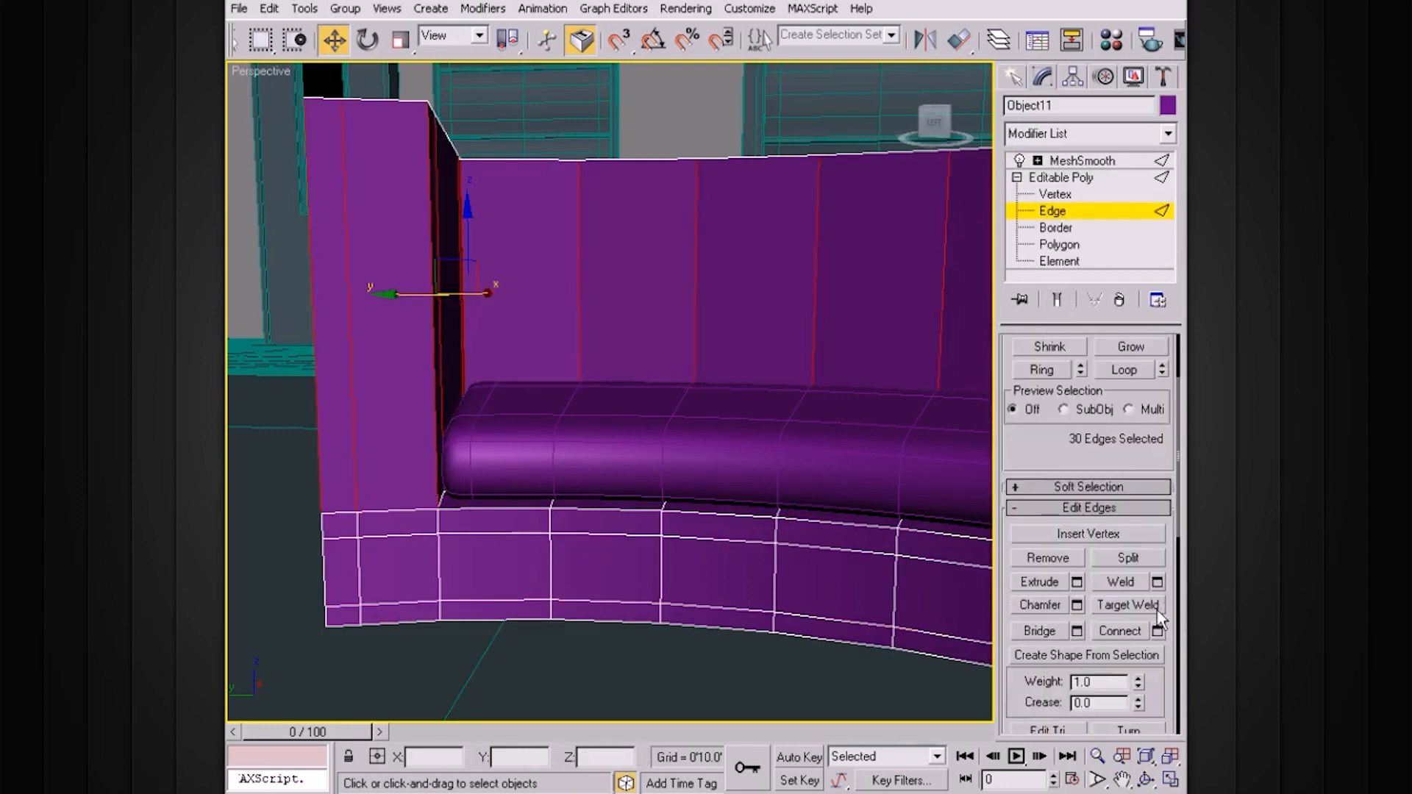
left_click(1158, 632)
left_click_drag(798, 600, 800, 622)
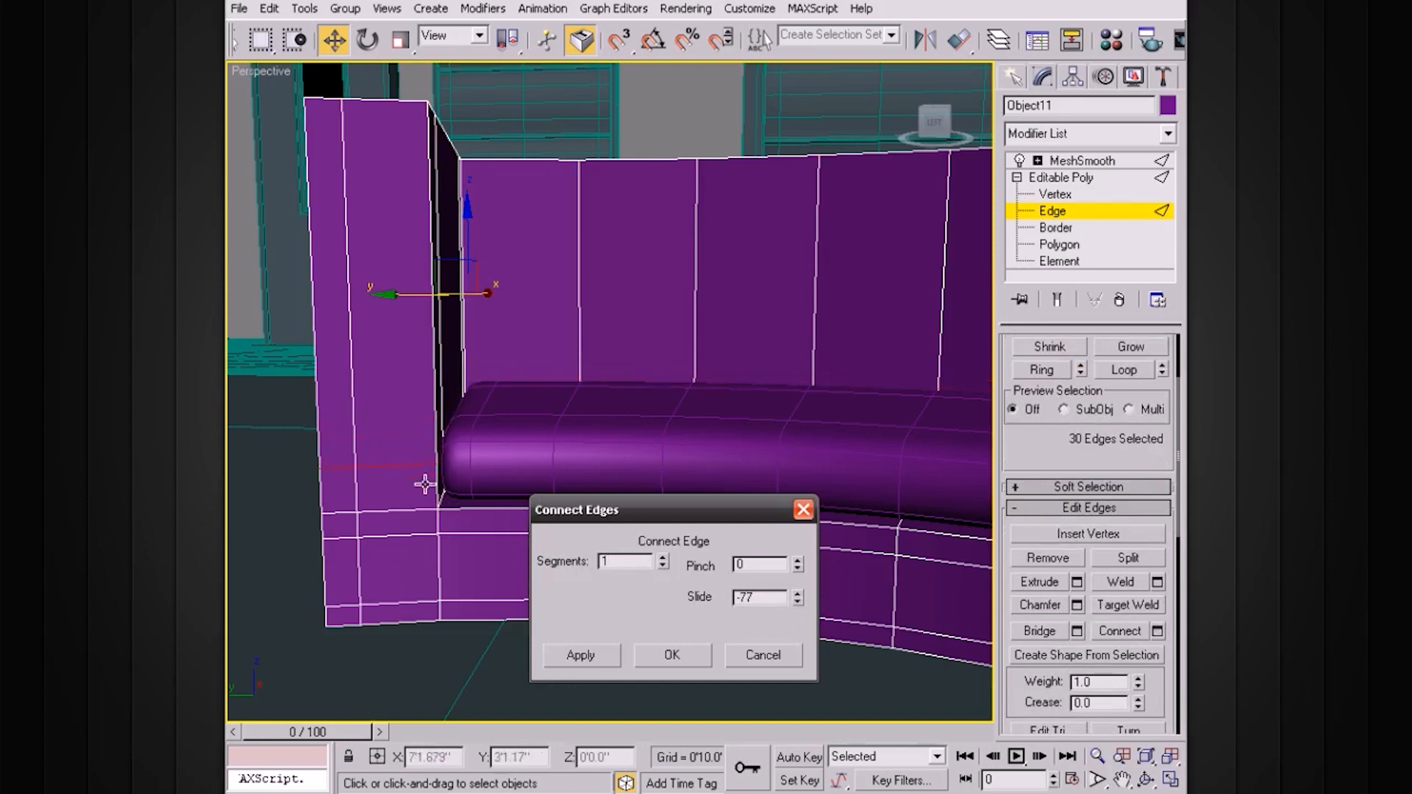
left_click_drag(798, 600, 797, 596)
left_click(702, 654)
left_click(1079, 180)
left_click(1017, 178)
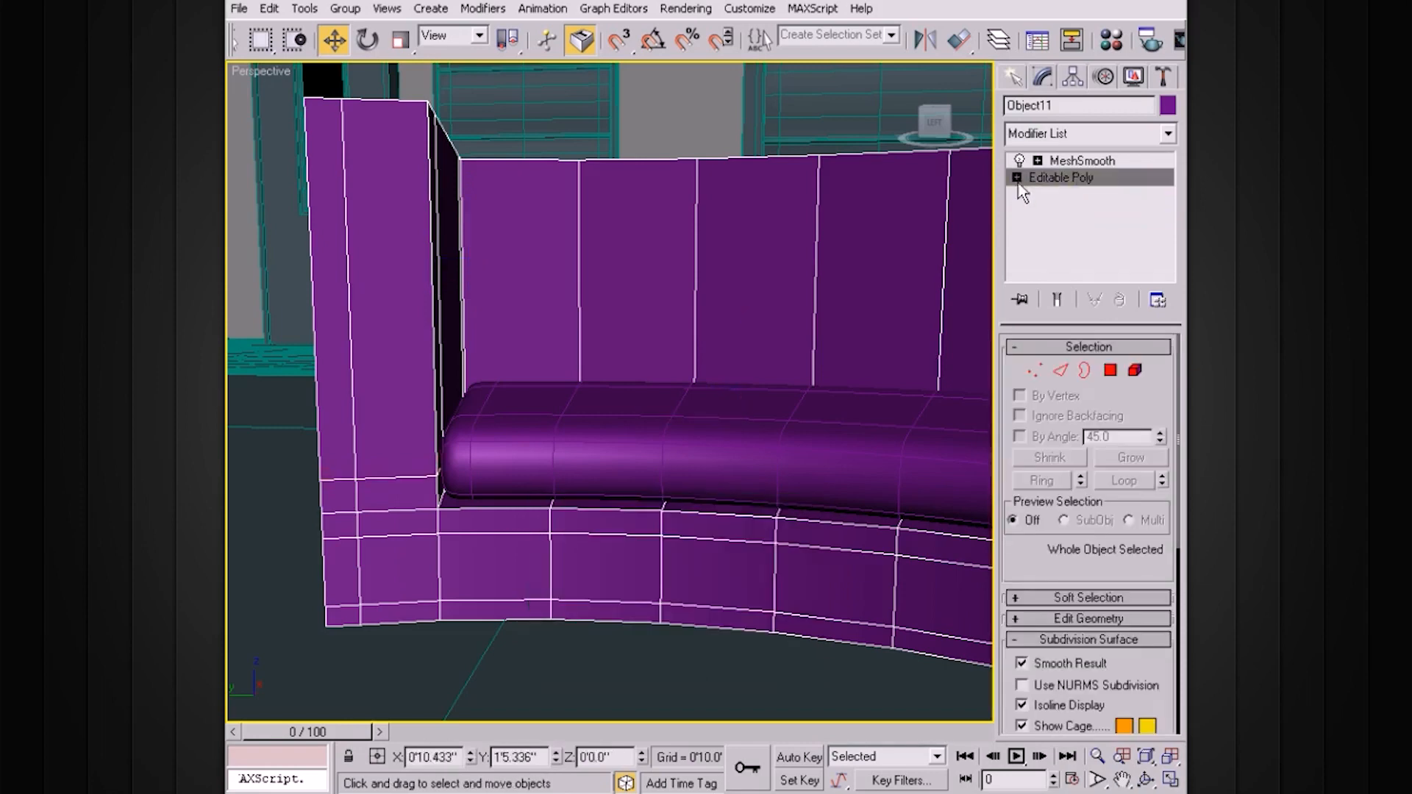
Show the frame's smoothed end result and examine the joint between the smoothed part and the neighbouring sofa section
left_click(1060, 302)
middle_click_drag(762, 328, 782, 373, "alt")
scroll(815, 375, "down", 3)
middle_click_drag(877, 360, 848, 412, "alt")
middle_click_drag(901, 357, 845, 366, "alt")
left_click(727, 412)
left_click(771, 429)
middle_click_drag(837, 426, 727, 401, "alt")
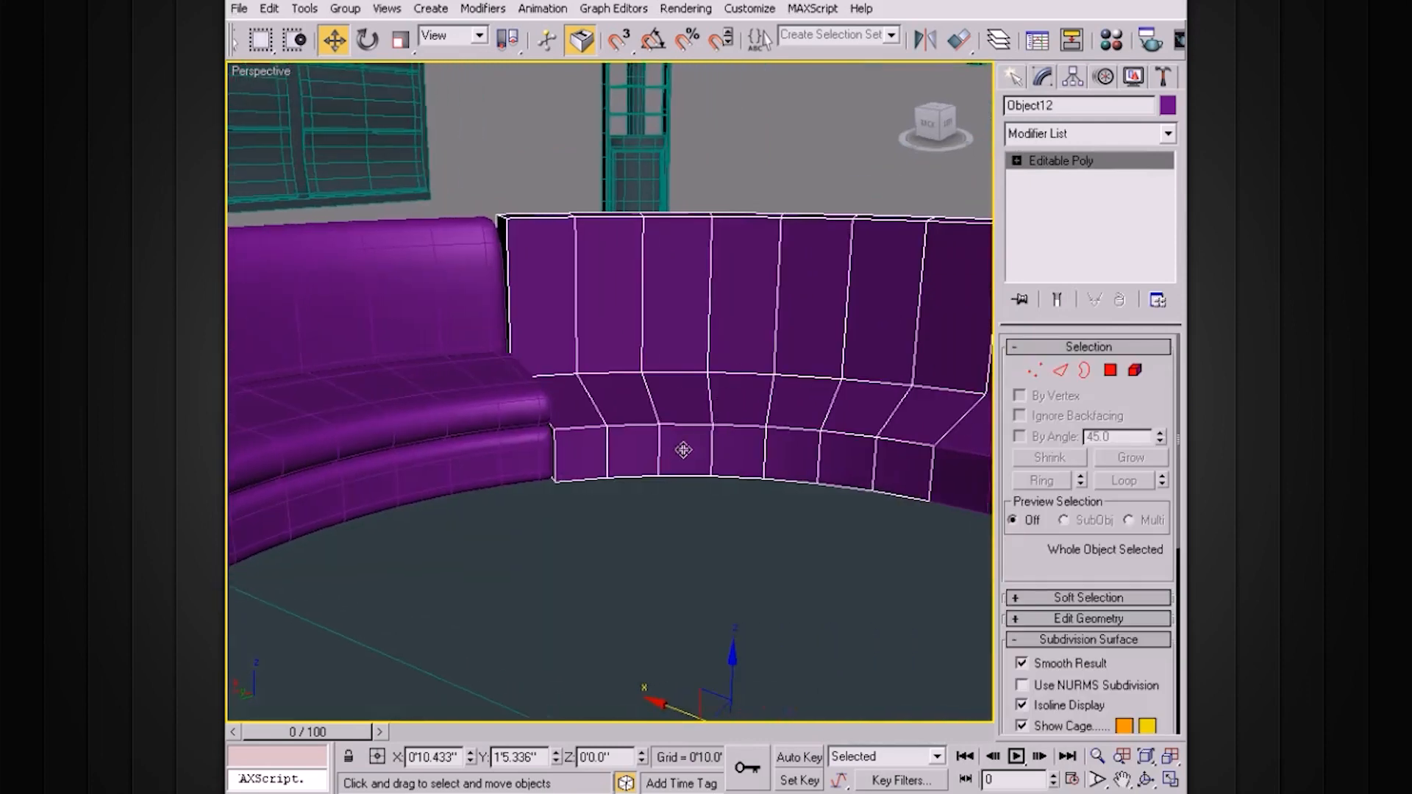
middle_click_drag(703, 265, 645, 259, "alt")
left_click(645, 259)
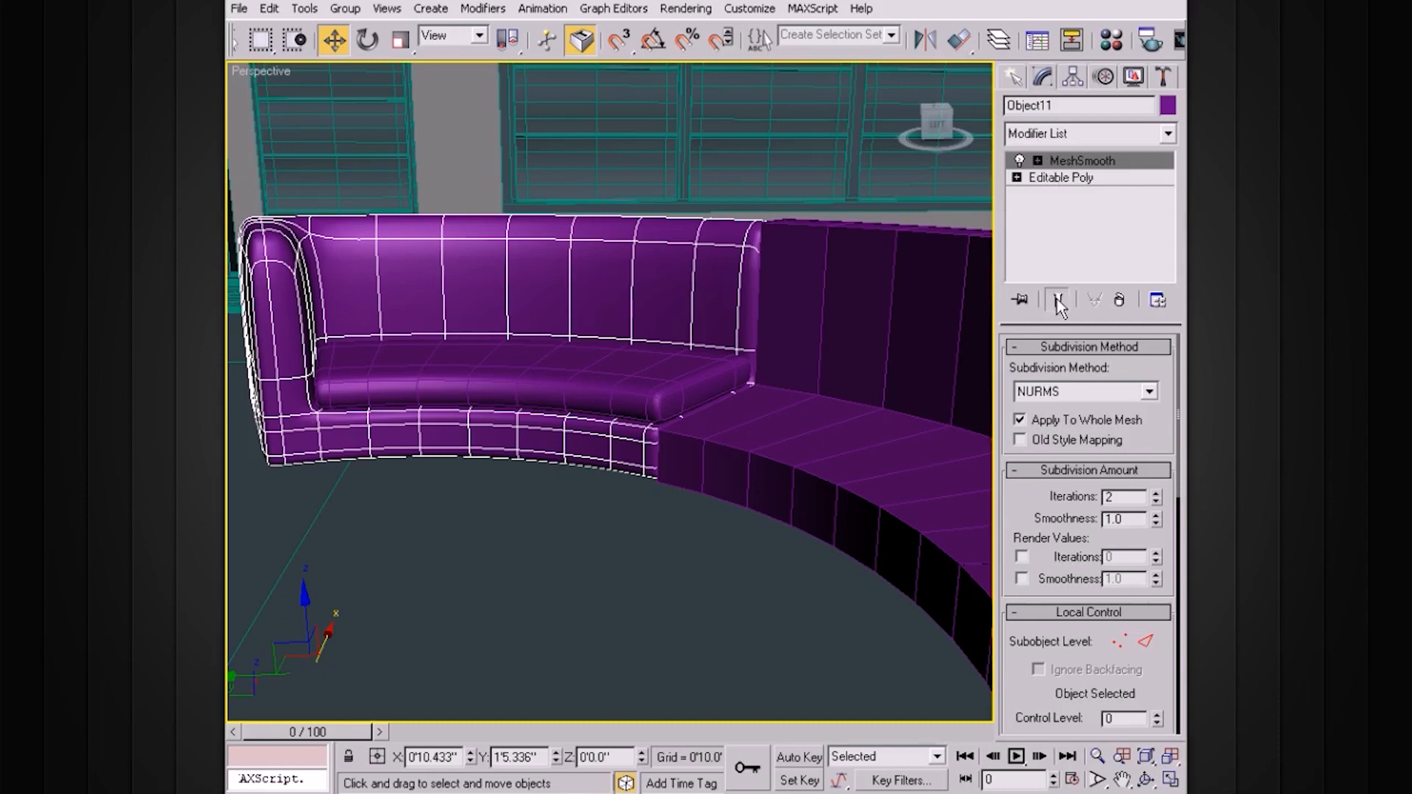
Try shifting the sofa frame along its X axis away from the cushion, and undo the last action
left_click(1065, 181)
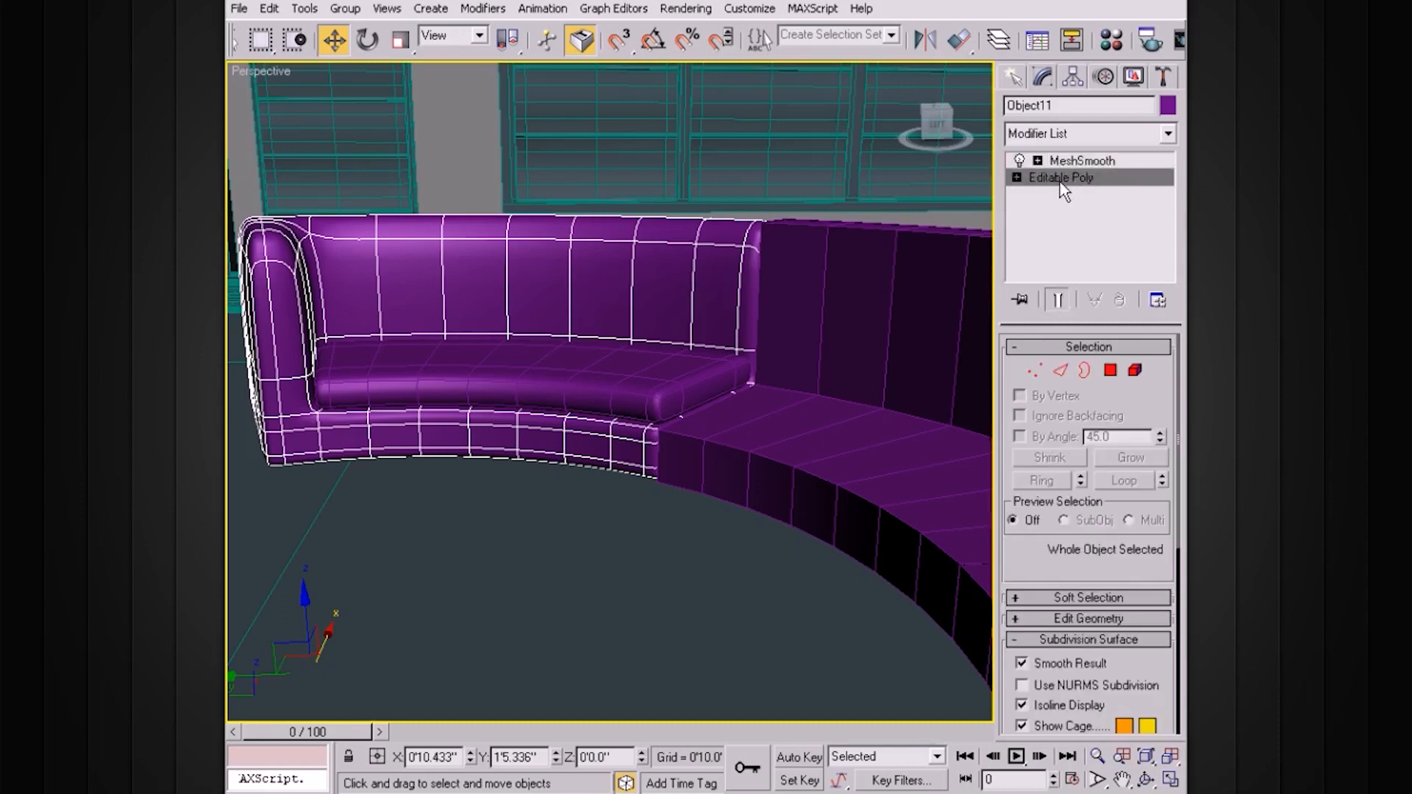
middle_click_drag(809, 284, 842, 490, "alt")
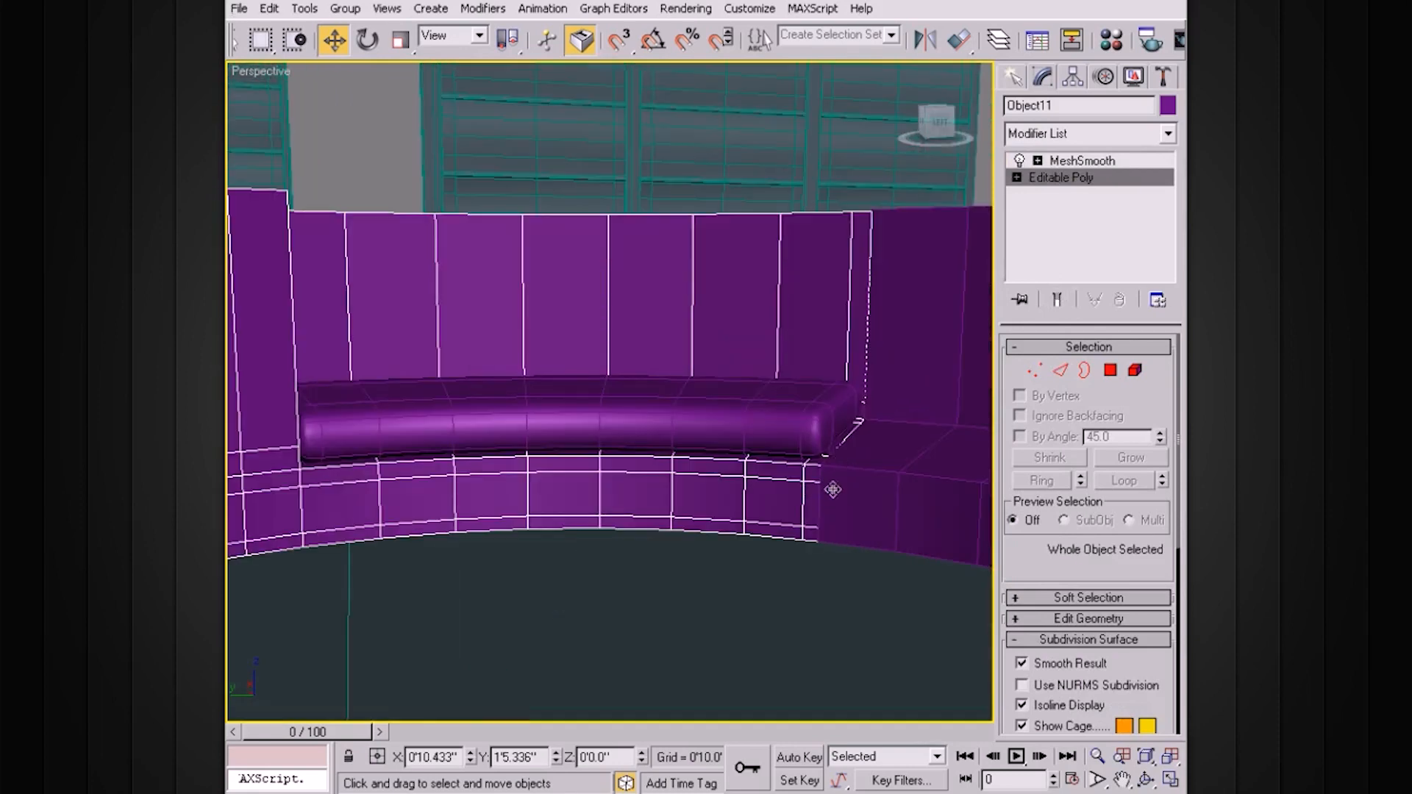
middle_click_drag(813, 410, 489, 413, "alt")
middle_click_drag(539, 371, 512, 315, "alt")
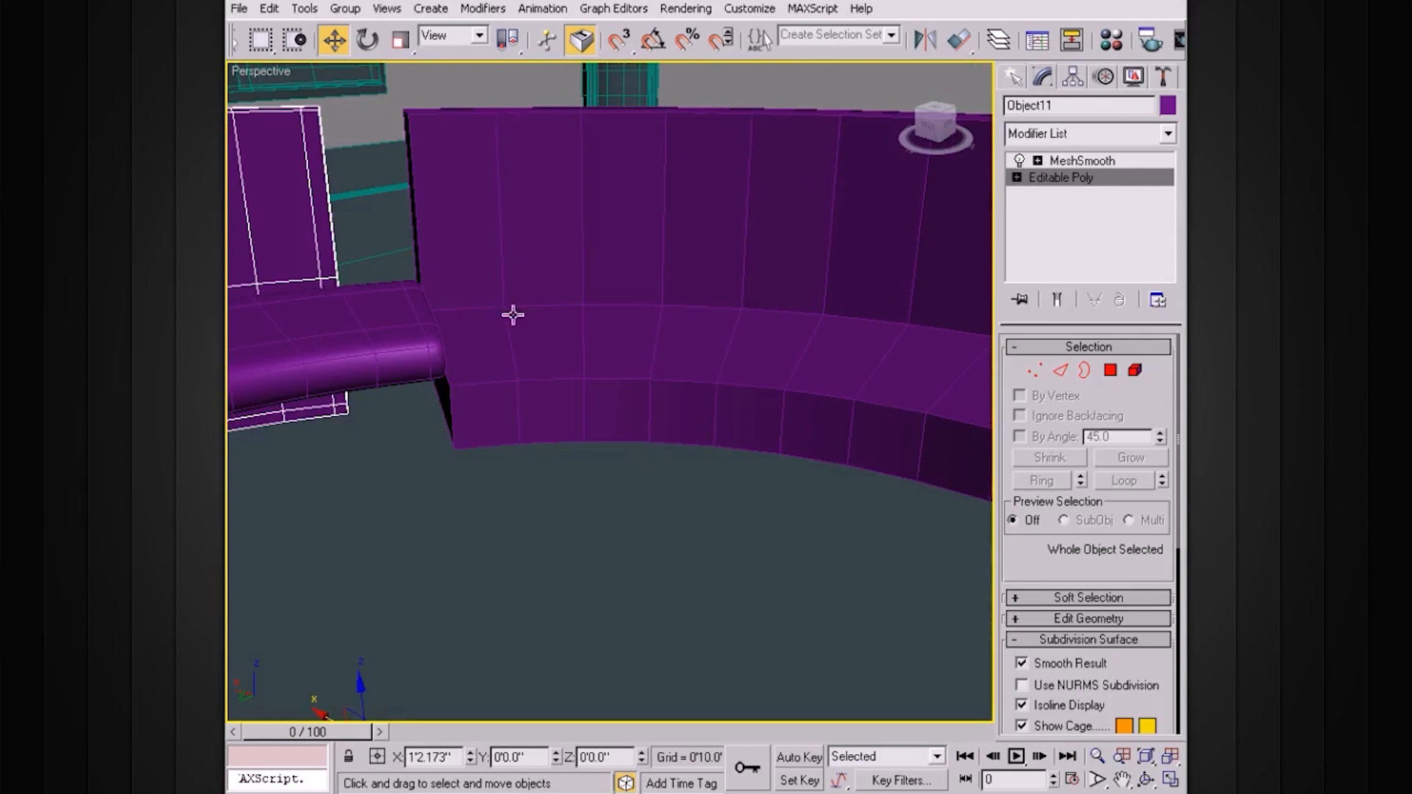
left_click(633, 296)
middle_click_drag(640, 305, 596, 322, "alt")
scroll(595, 322, "down", 4)
key("ctrl+z")
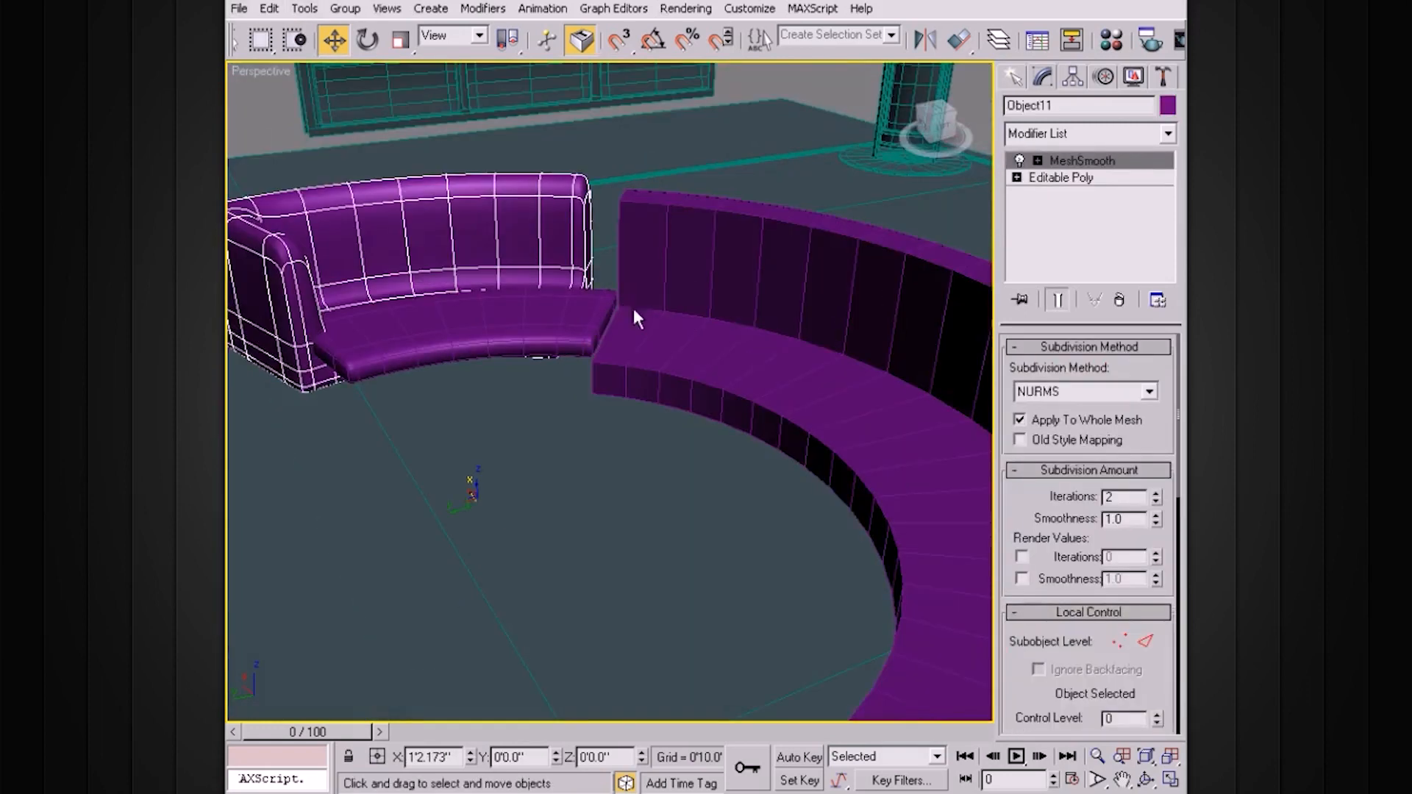
Move the sofa frame along its X axis to line up with its seat cushion and the neighbouring section
middle_click_drag(640, 312, 567, 287, "alt")
left_click(550, 280)
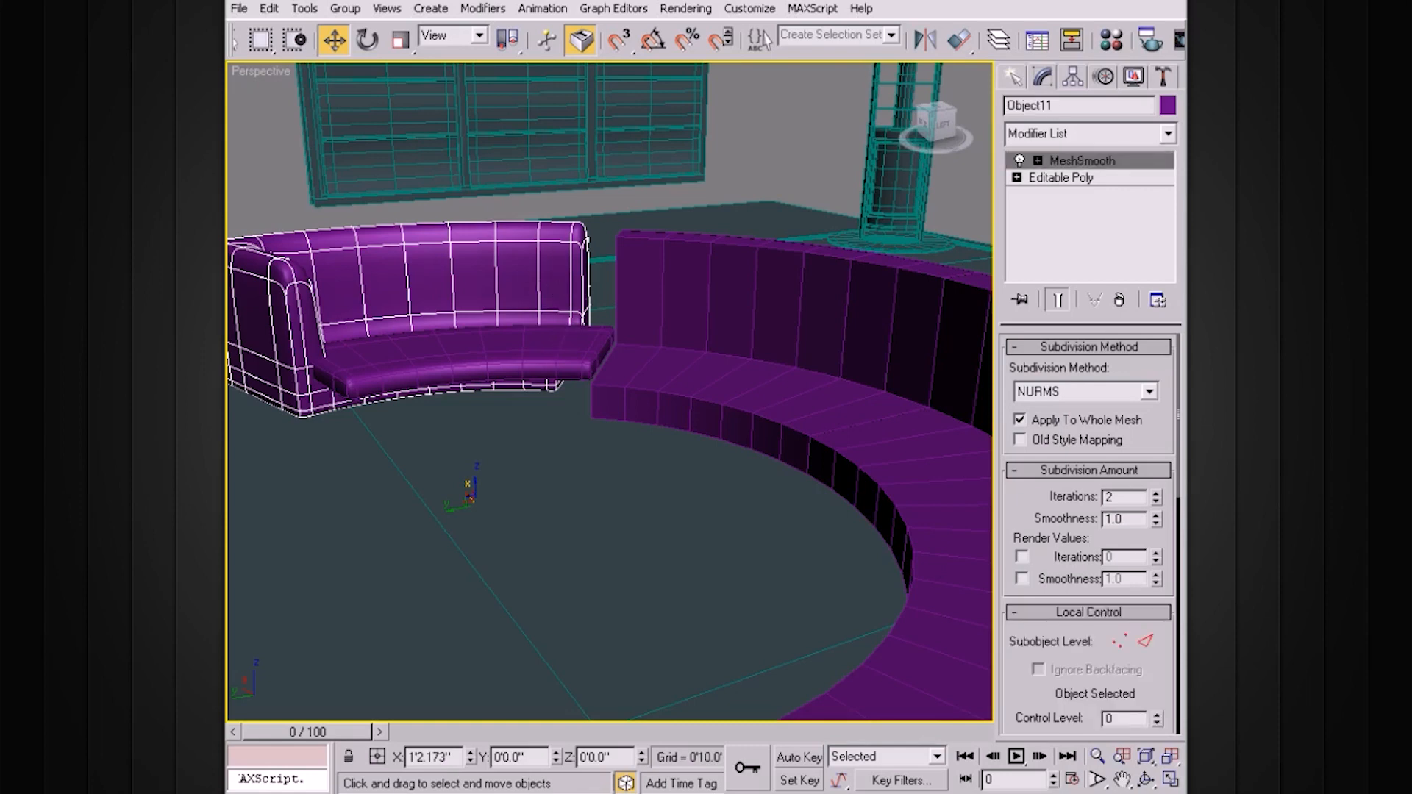
left_click_drag(536, 236, 563, 245)
middle_click_drag(563, 292, 577, 369, "alt")
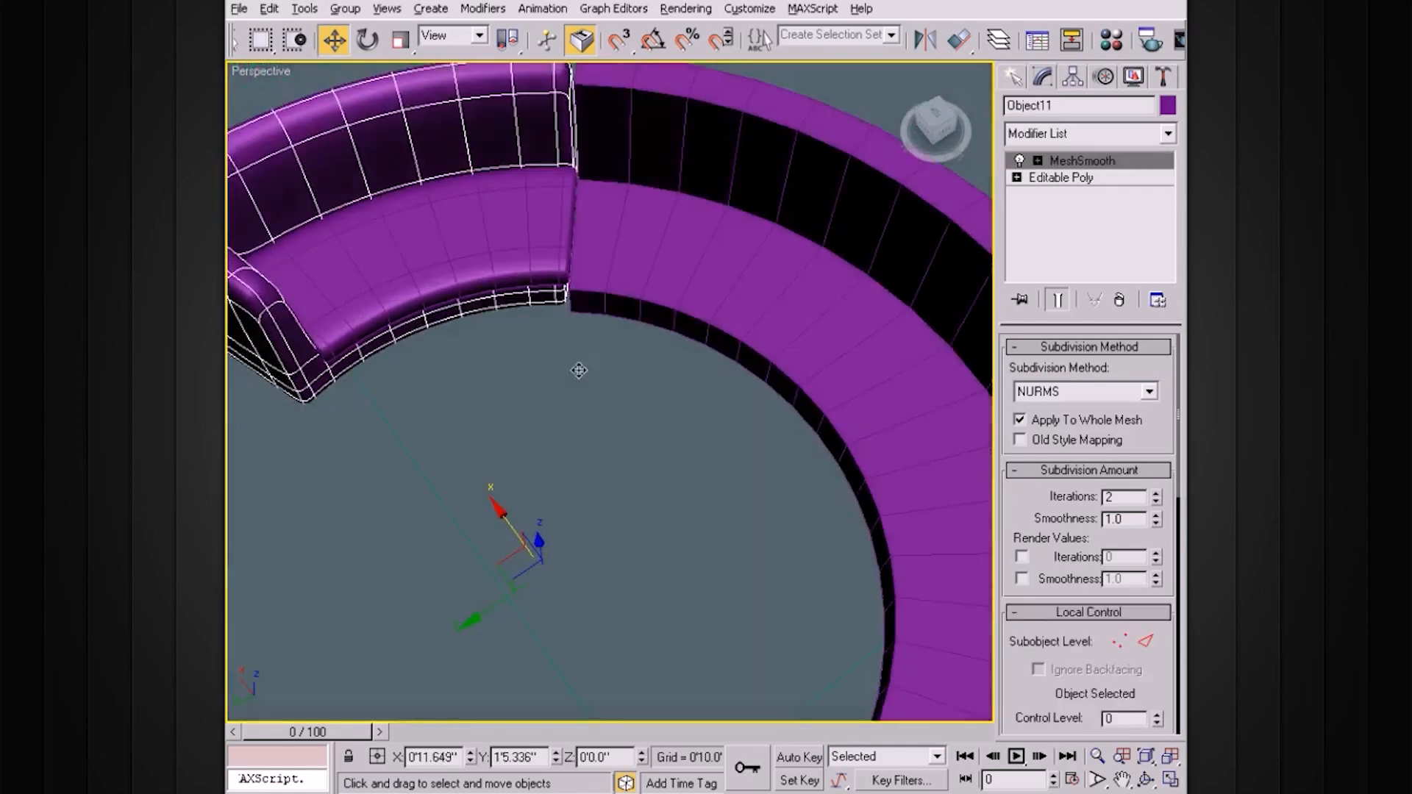
scroll(581, 390, "up", 3)
left_click_drag(504, 489, 508, 502)
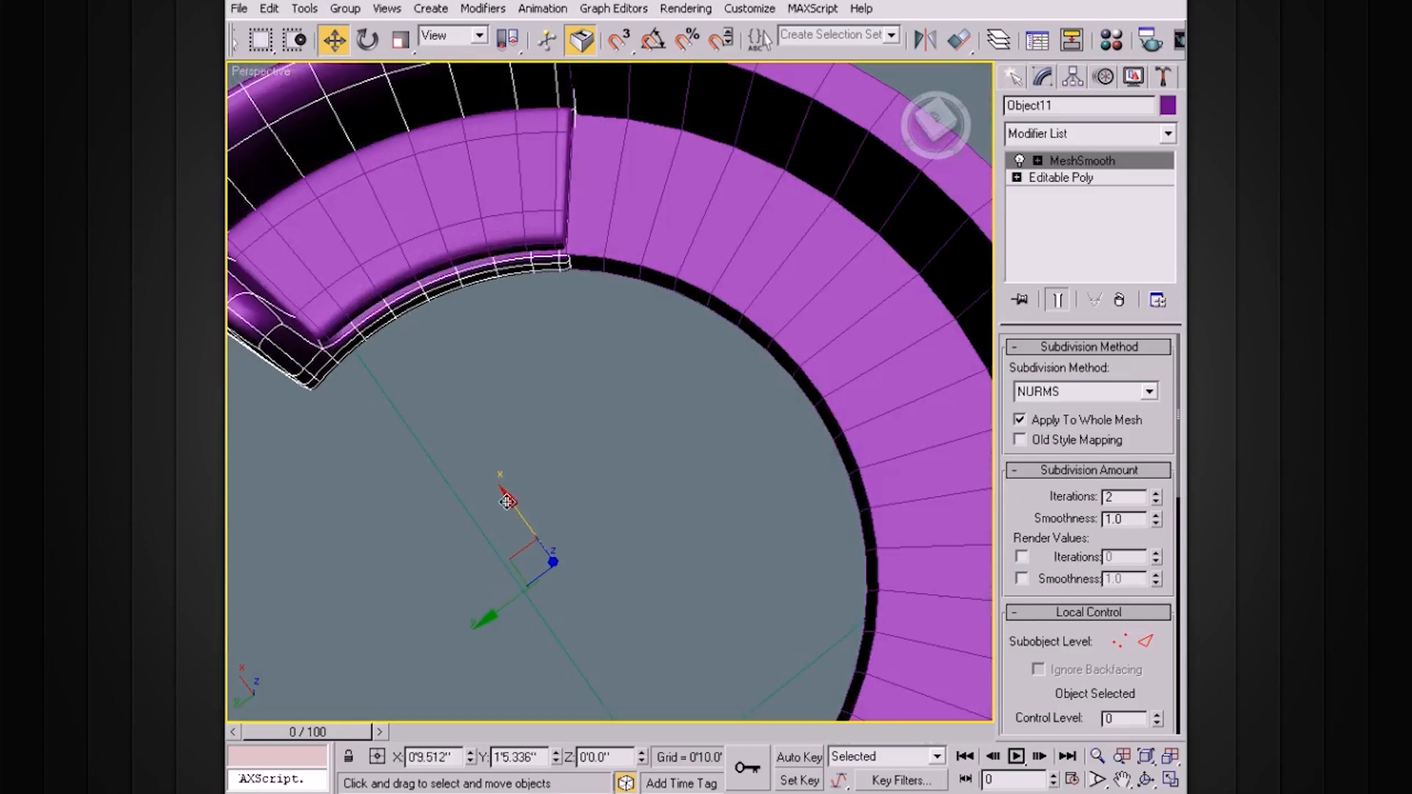
left_click_drag(509, 604, 505, 599)
middle_click_drag(504, 599, 499, 373, "alt")
middle_click_drag(579, 391, 523, 365, "alt")
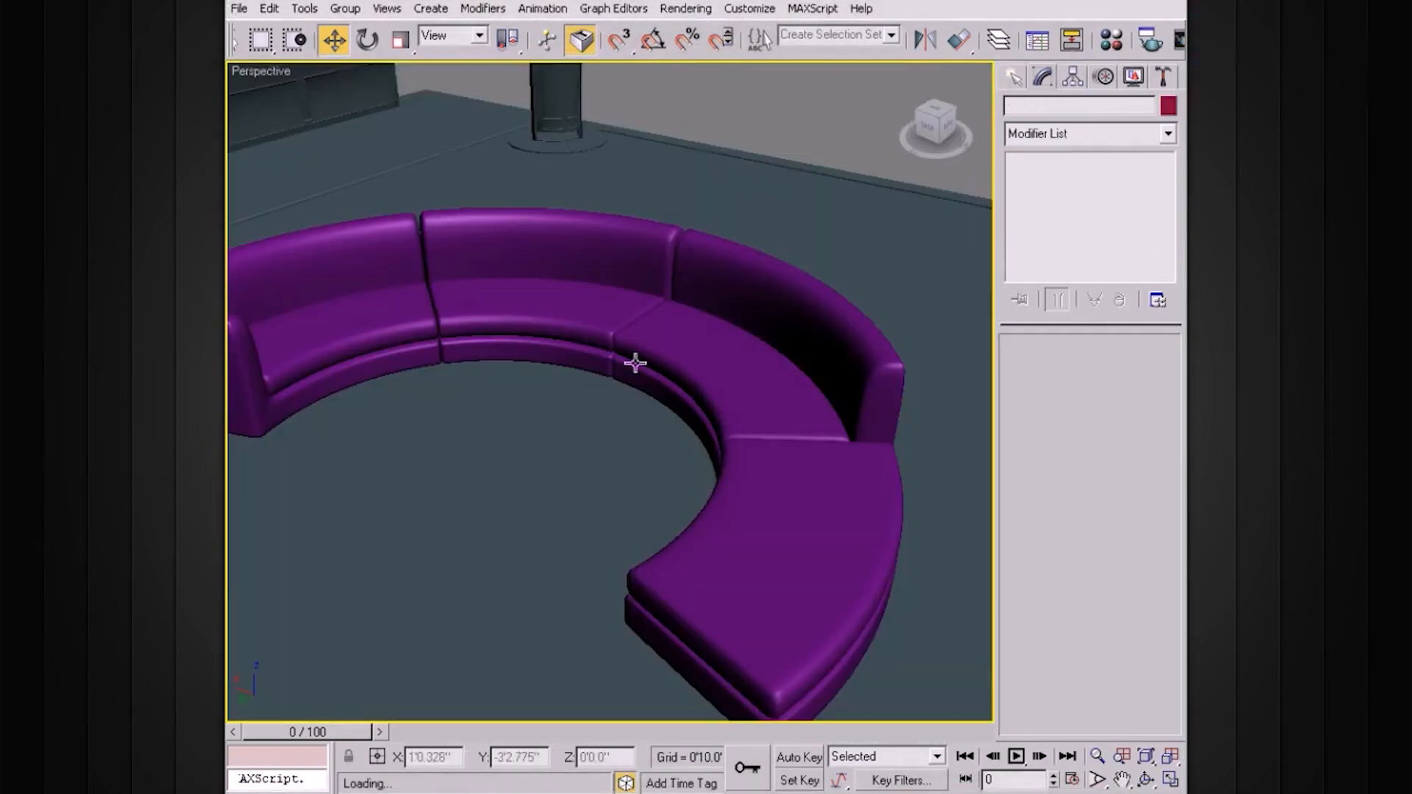
Select the end backrest section of the completed sofa and display edged faces in the viewport
middle_click_drag(785, 435, 812, 408, "alt")
left_click(778, 335)
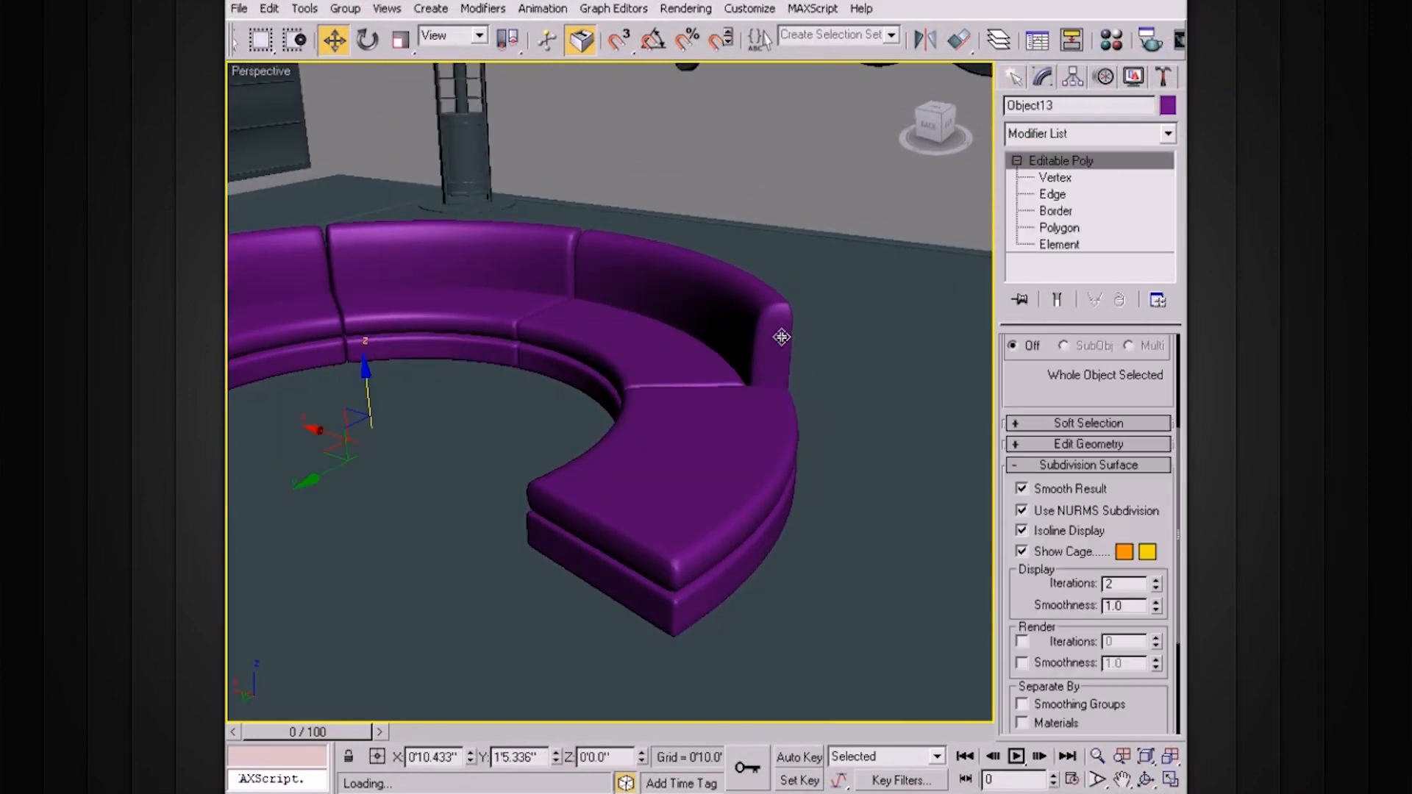
key("F4")
middle_click_drag(782, 356, 817, 352, "alt")
scroll(825, 372, "up", 5)
middle_click_drag(817, 351, 705, 363)
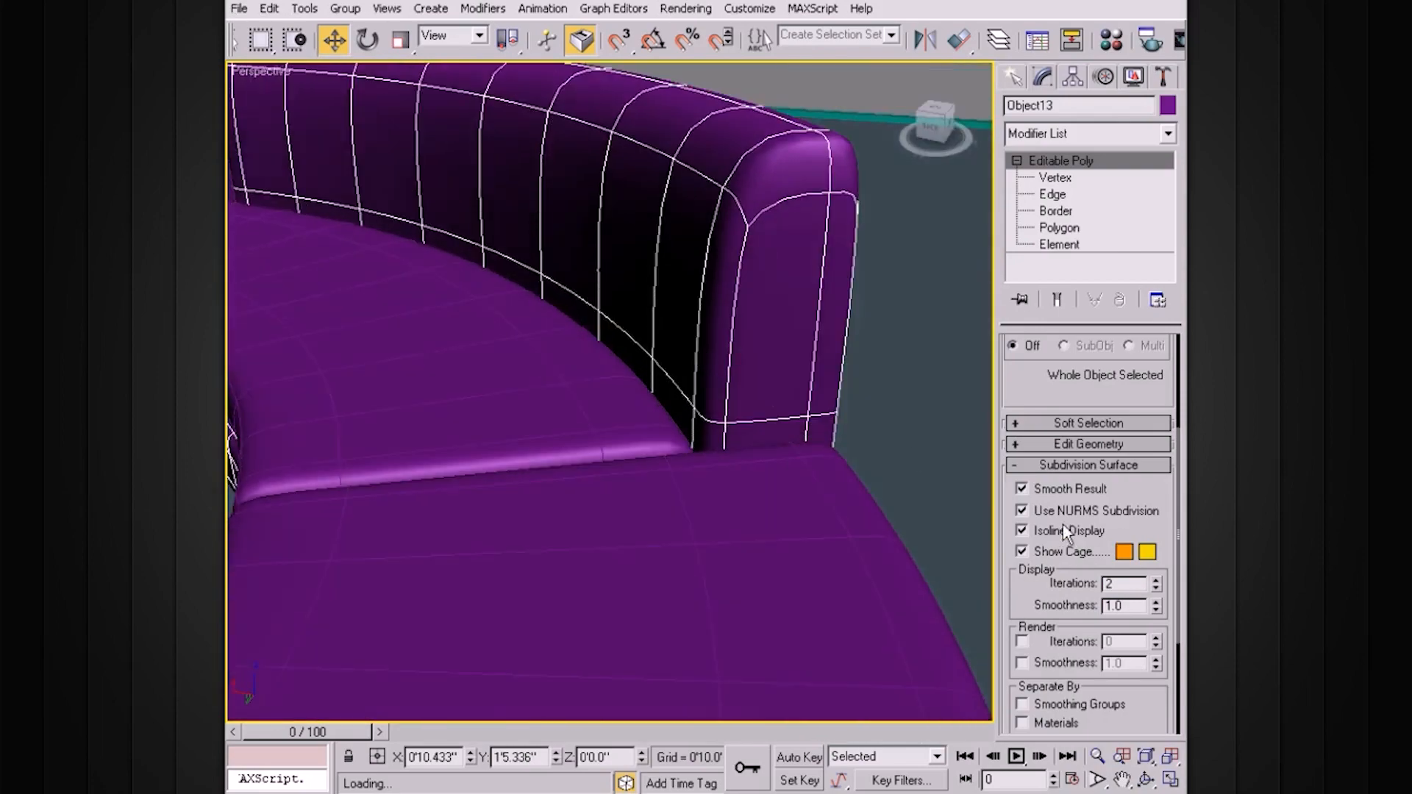
Turn off NURMS subdivision on the end backrest section and examine its unsmoothed mesh
left_click(1023, 510)
middle_click_drag(877, 372, 747, 387, "alt")
scroll(812, 380, "down", 4)
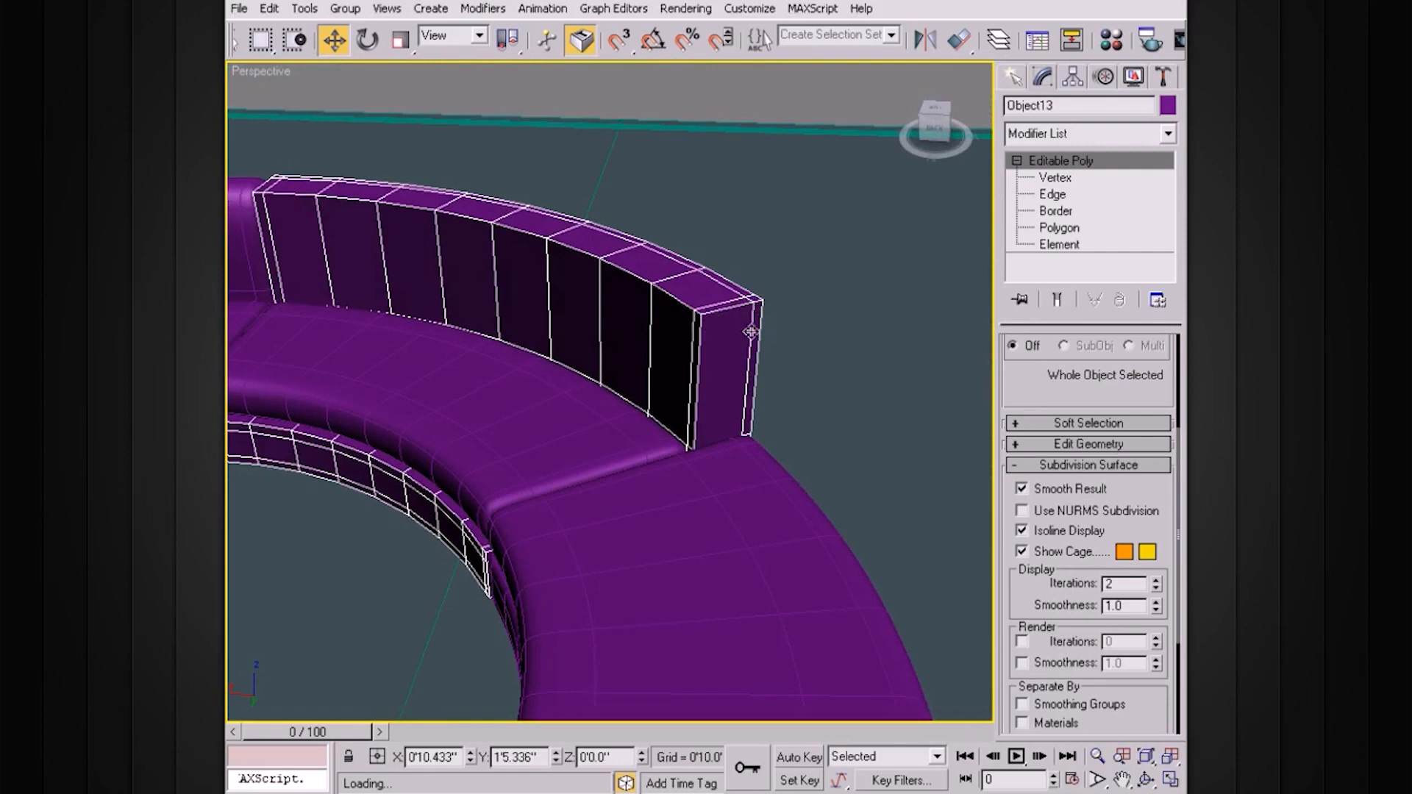
middle_click_drag(750, 332, 781, 351, "alt")
middle_click_drag(744, 295, 760, 329, "alt")
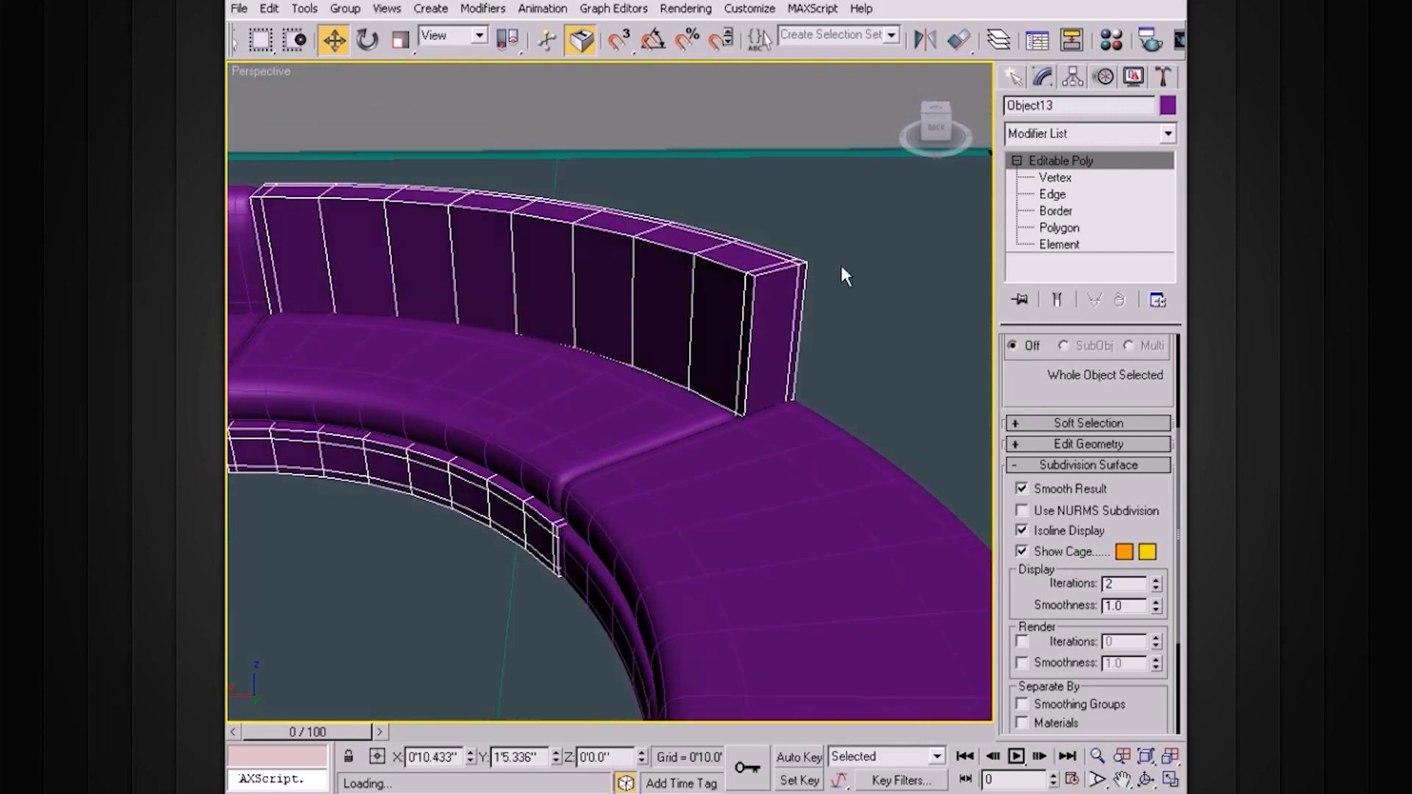
Apply a TurboSmooth modifier to the end backrest section
left_click(1018, 161)
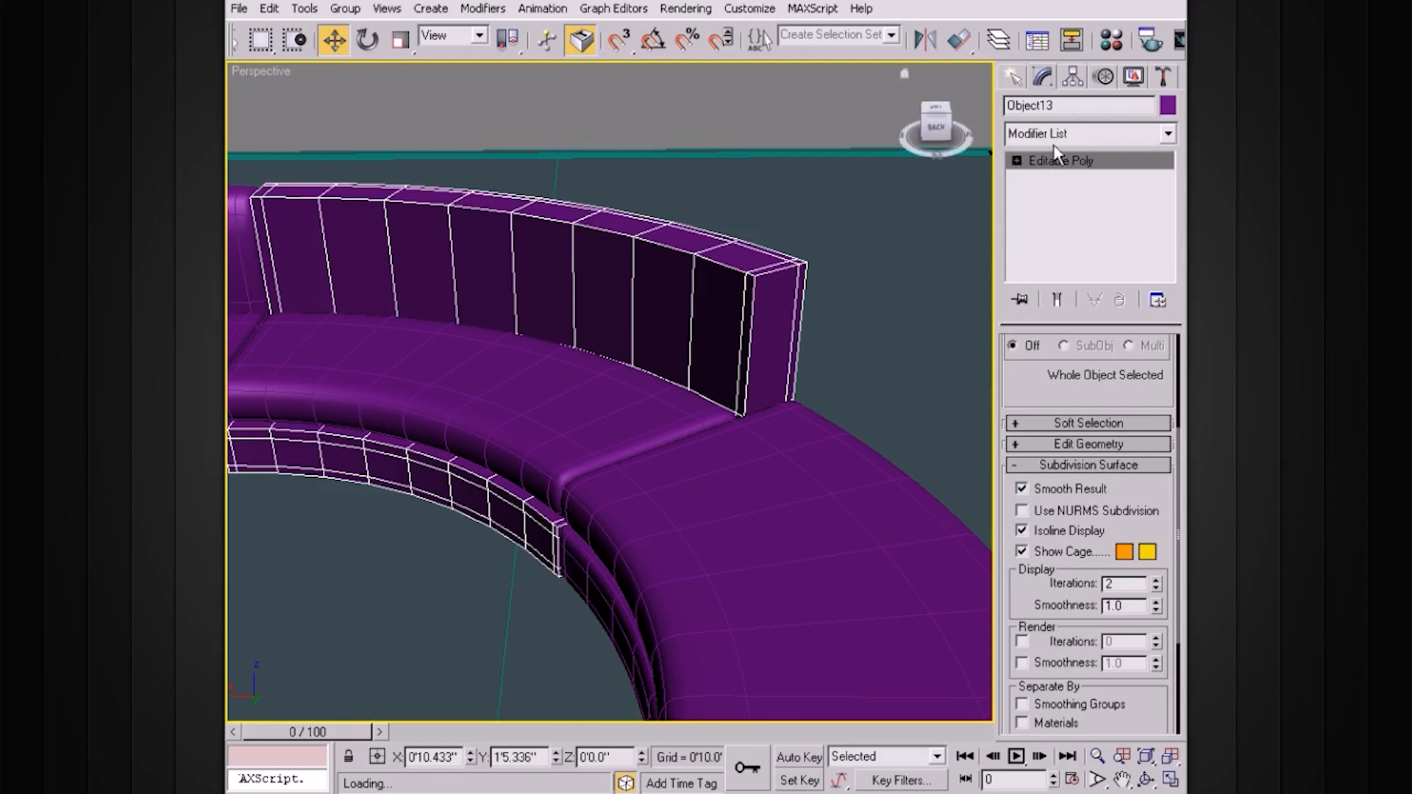
left_click(1133, 133)
scroll(1088, 441, "down", 15)
left_click(1059, 754)
scroll(871, 478, "up", 6)
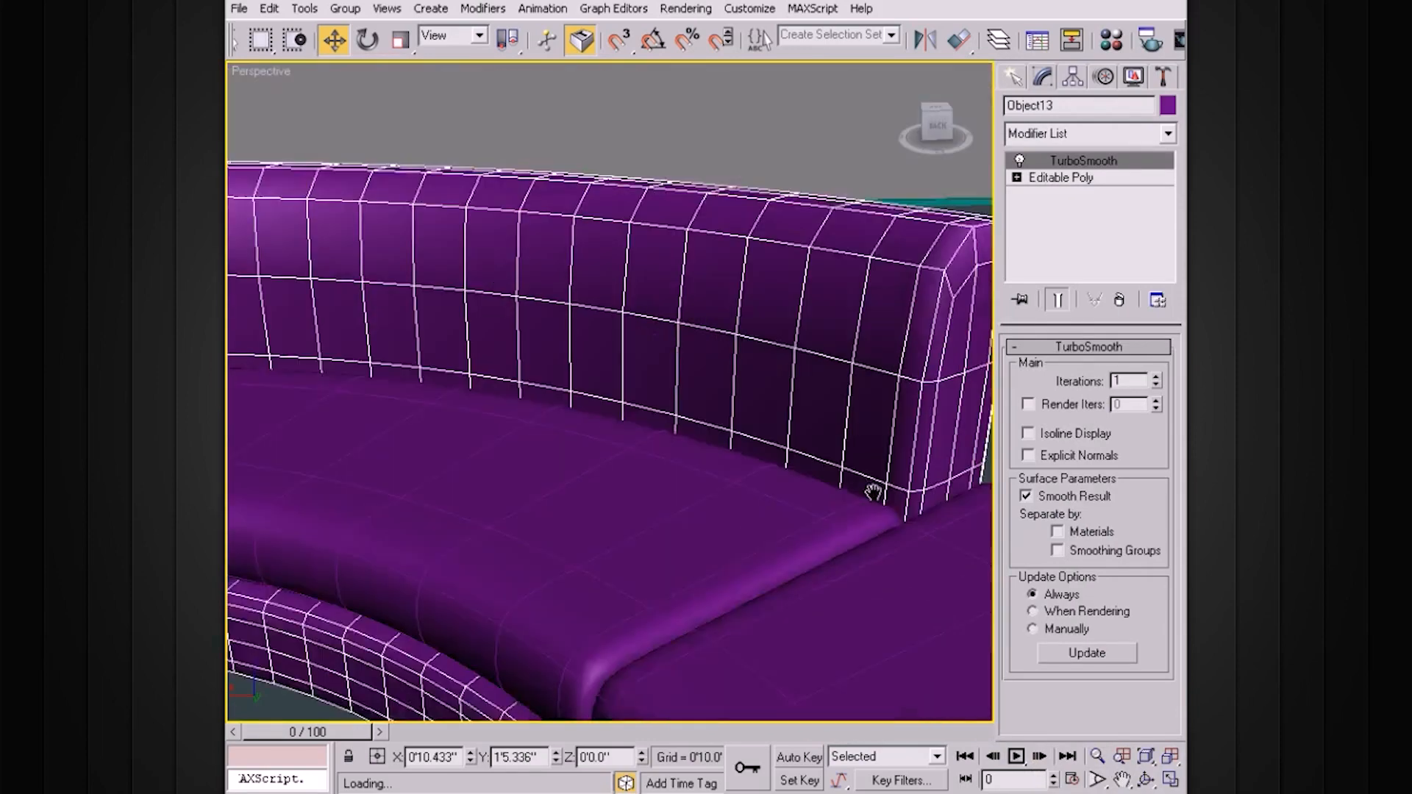
middle_click_drag(873, 492, 800, 507)
middle_click_drag(801, 508, 786, 435, "alt")
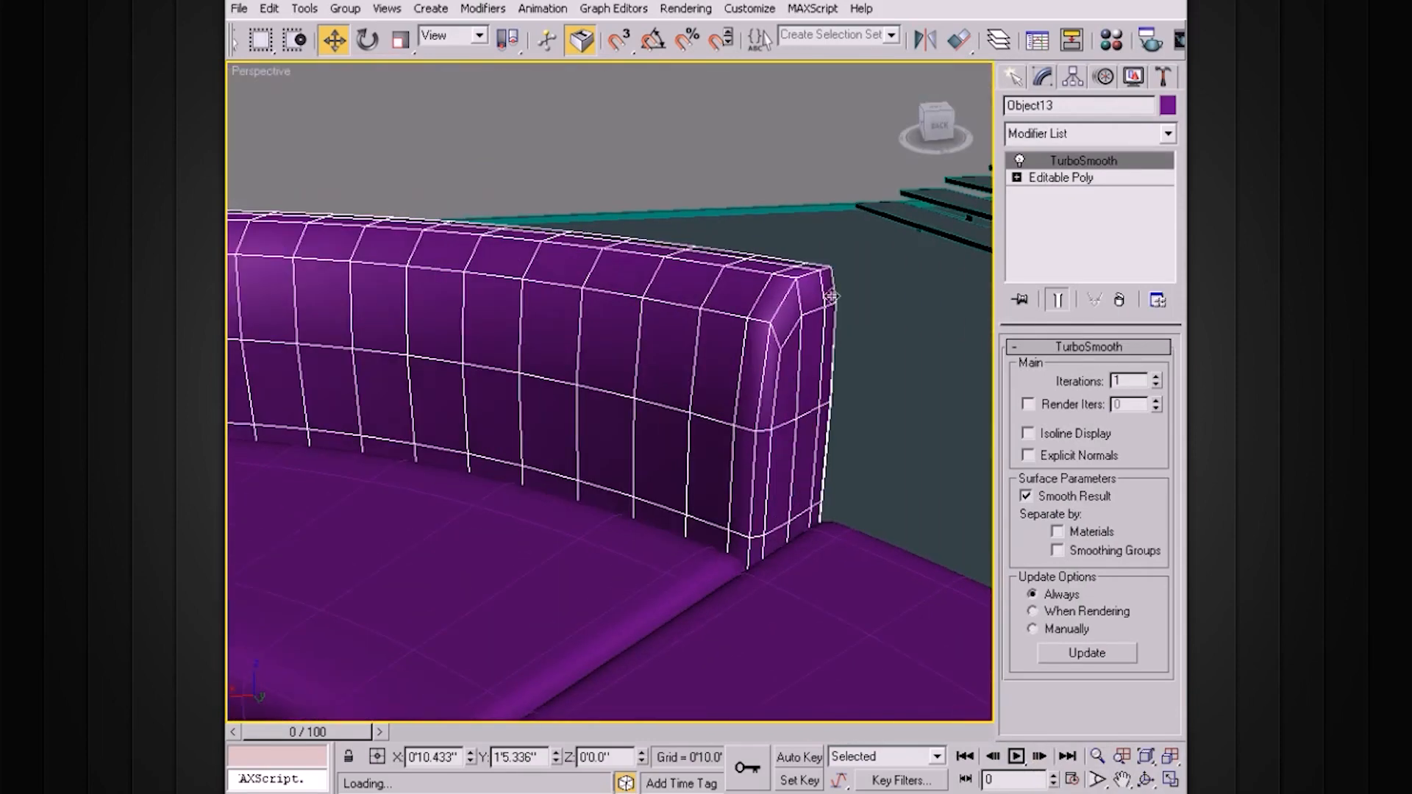
Try a higher TurboSmooth iteration count, return it to 1, and compare the backrest's smoothed corner with its base Editable Poly mesh
left_click(1157, 378)
left_click(1157, 385)
middle_click_drag(835, 423, 747, 430, "alt")
scroll(812, 452, "up", 3)
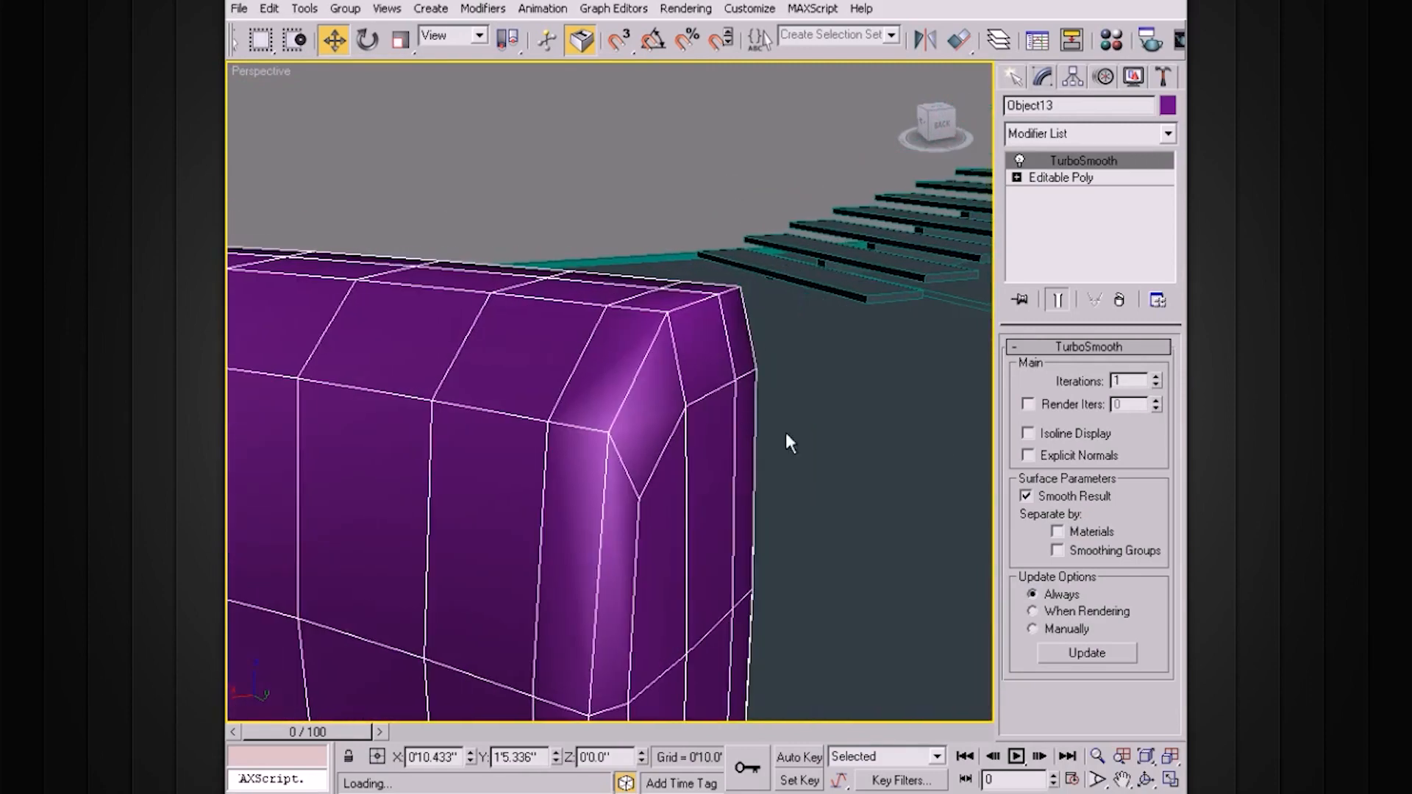
middle_click_drag(819, 339, 791, 377, "alt")
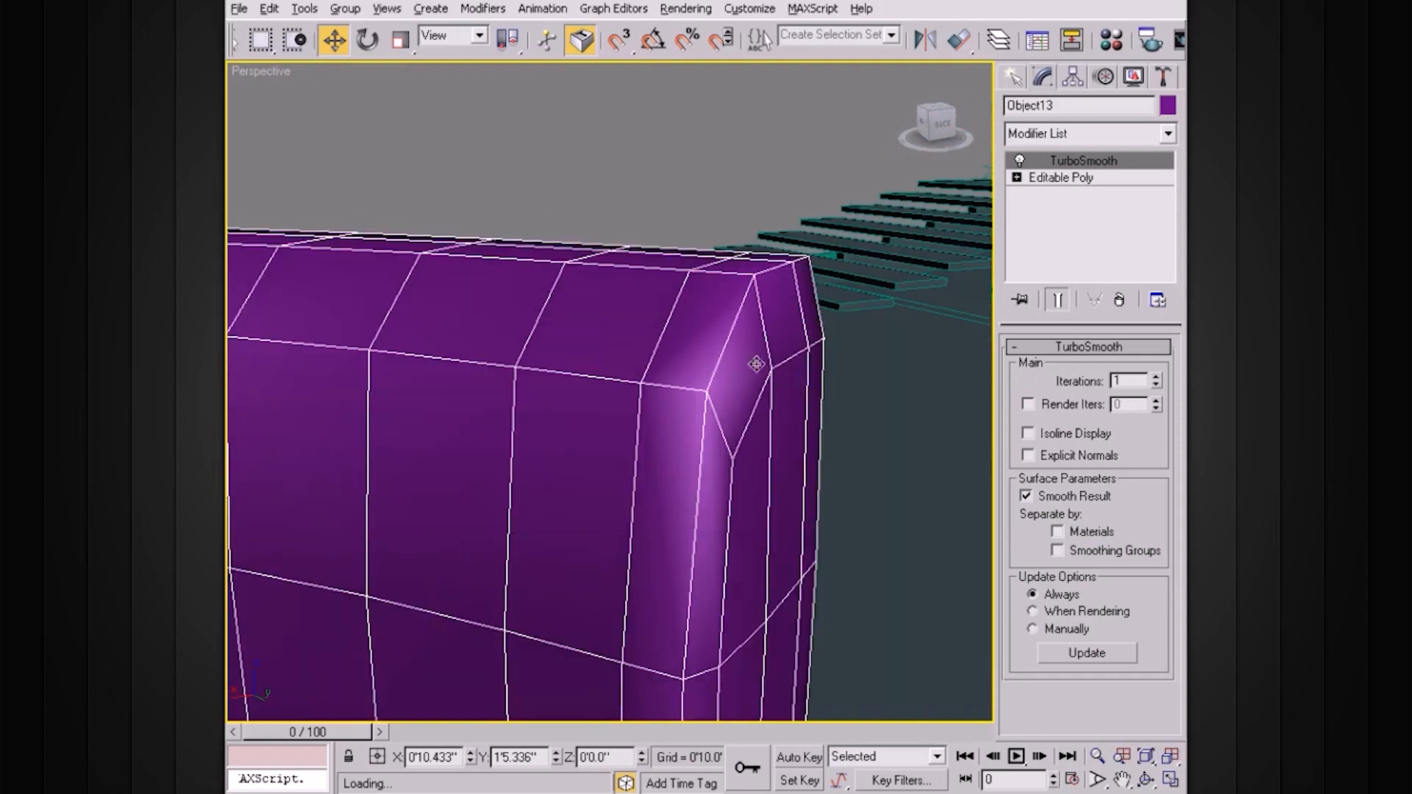
left_click(1066, 179)
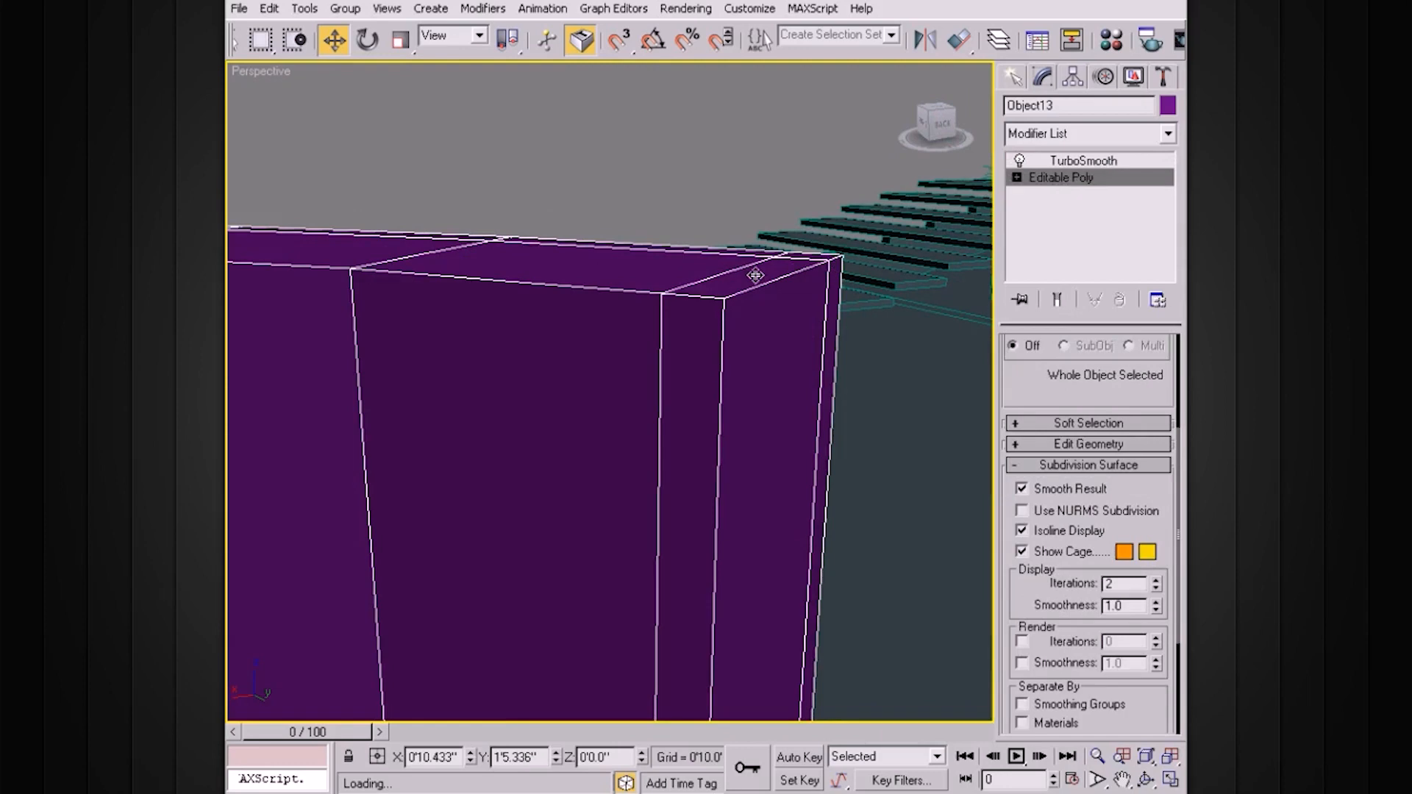
left_click(1081, 161)
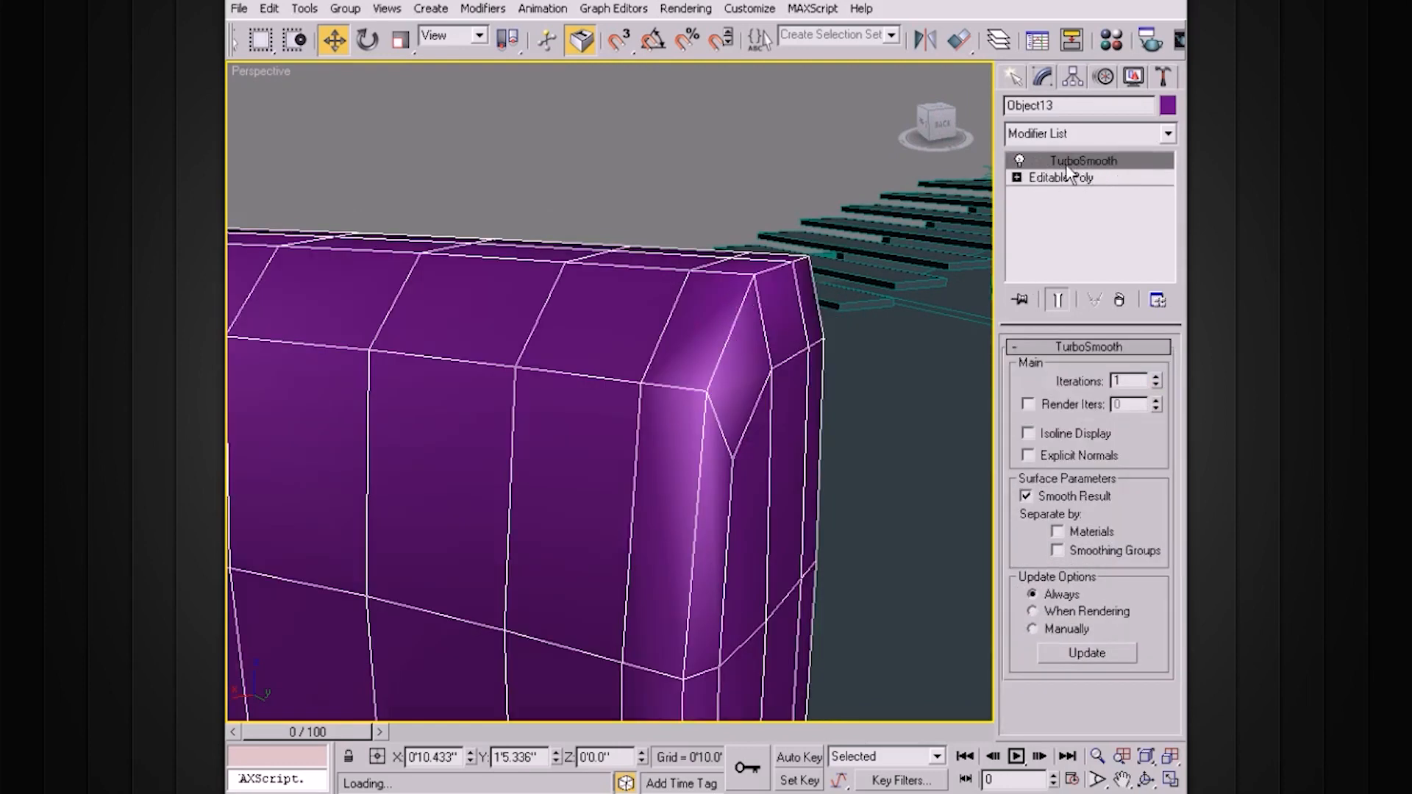
Add an Edit Poly modifier above the backrest's TurboSmooth and enter its Edge sub-object level
left_click(1168, 135)
left_click_drag(1171, 202, 1172, 315)
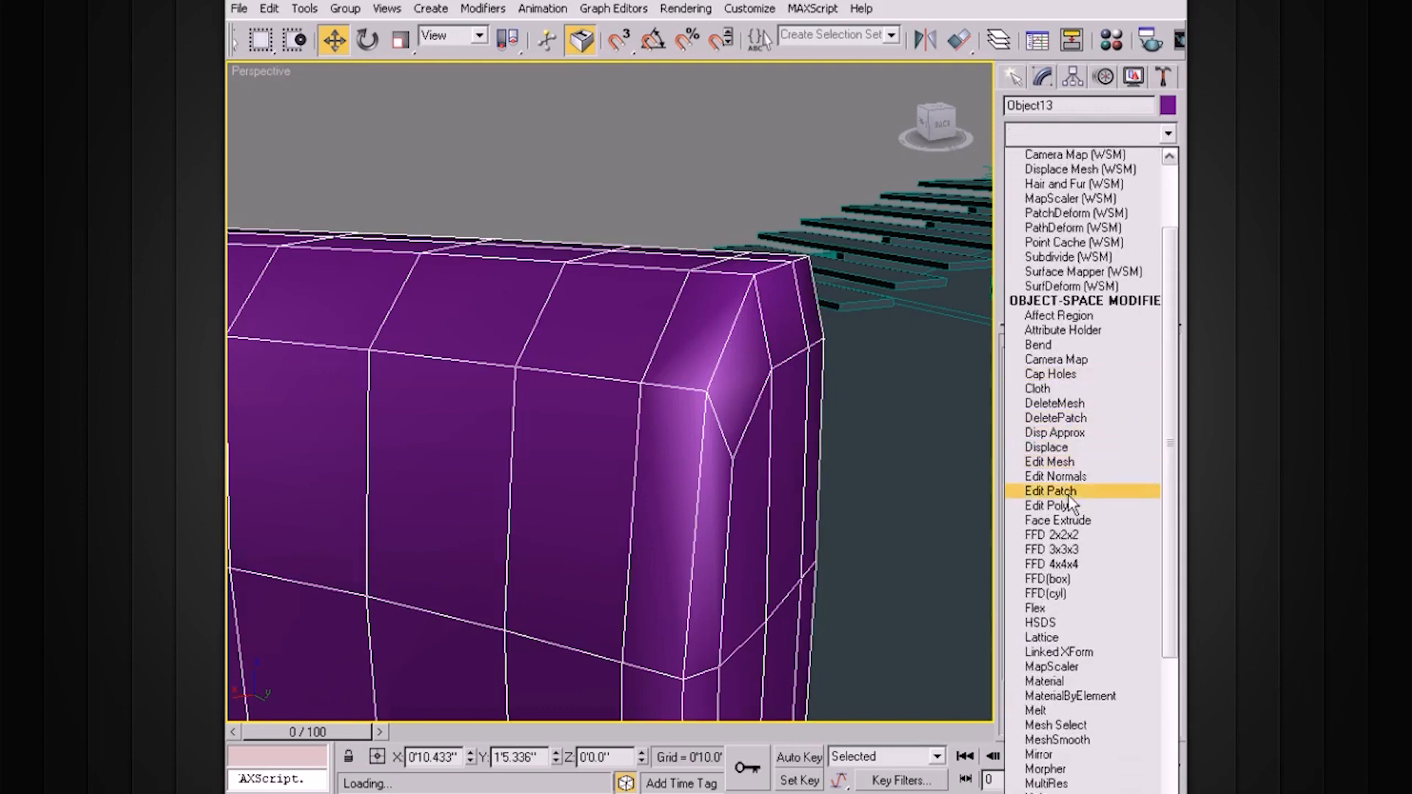
left_click(1047, 505)
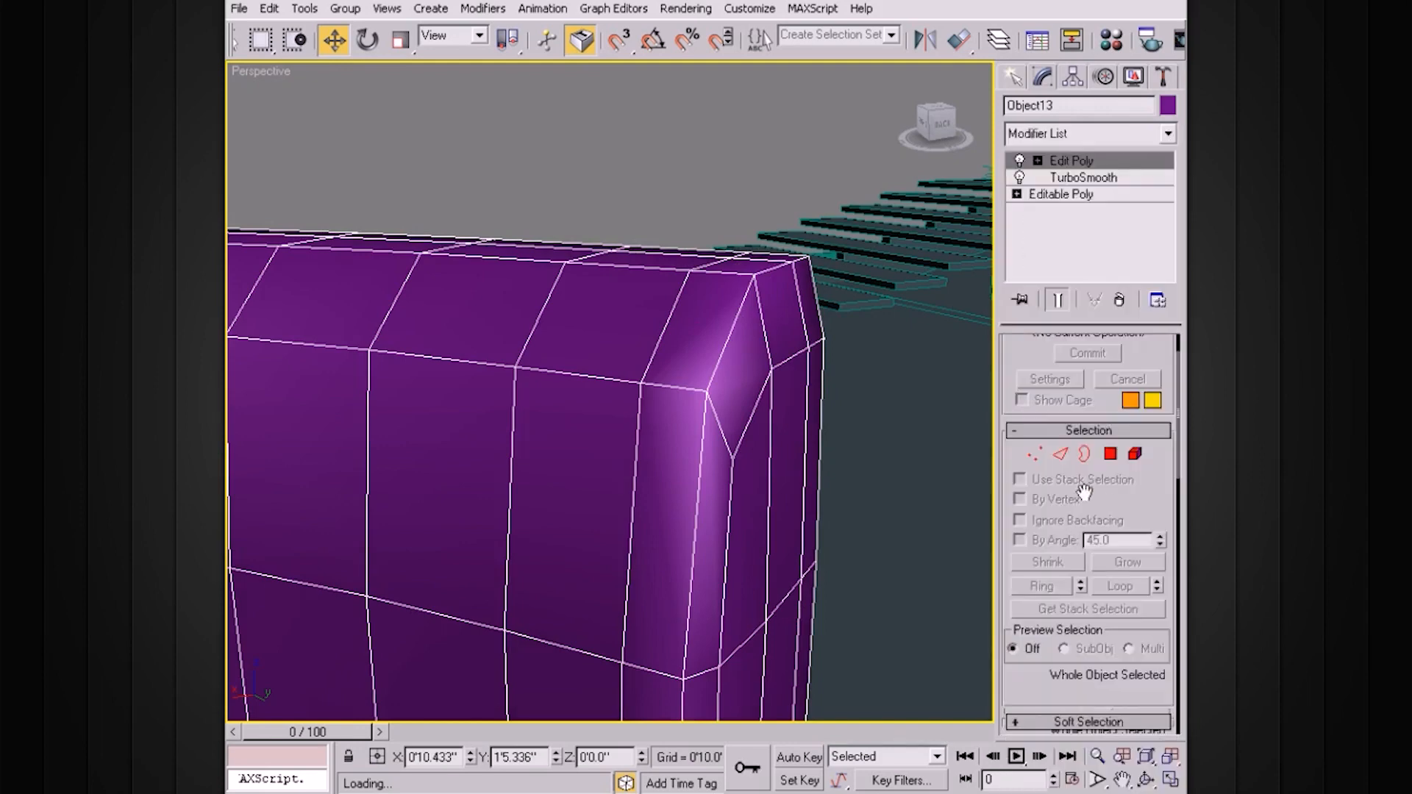
left_click(1038, 161)
left_click(1083, 194)
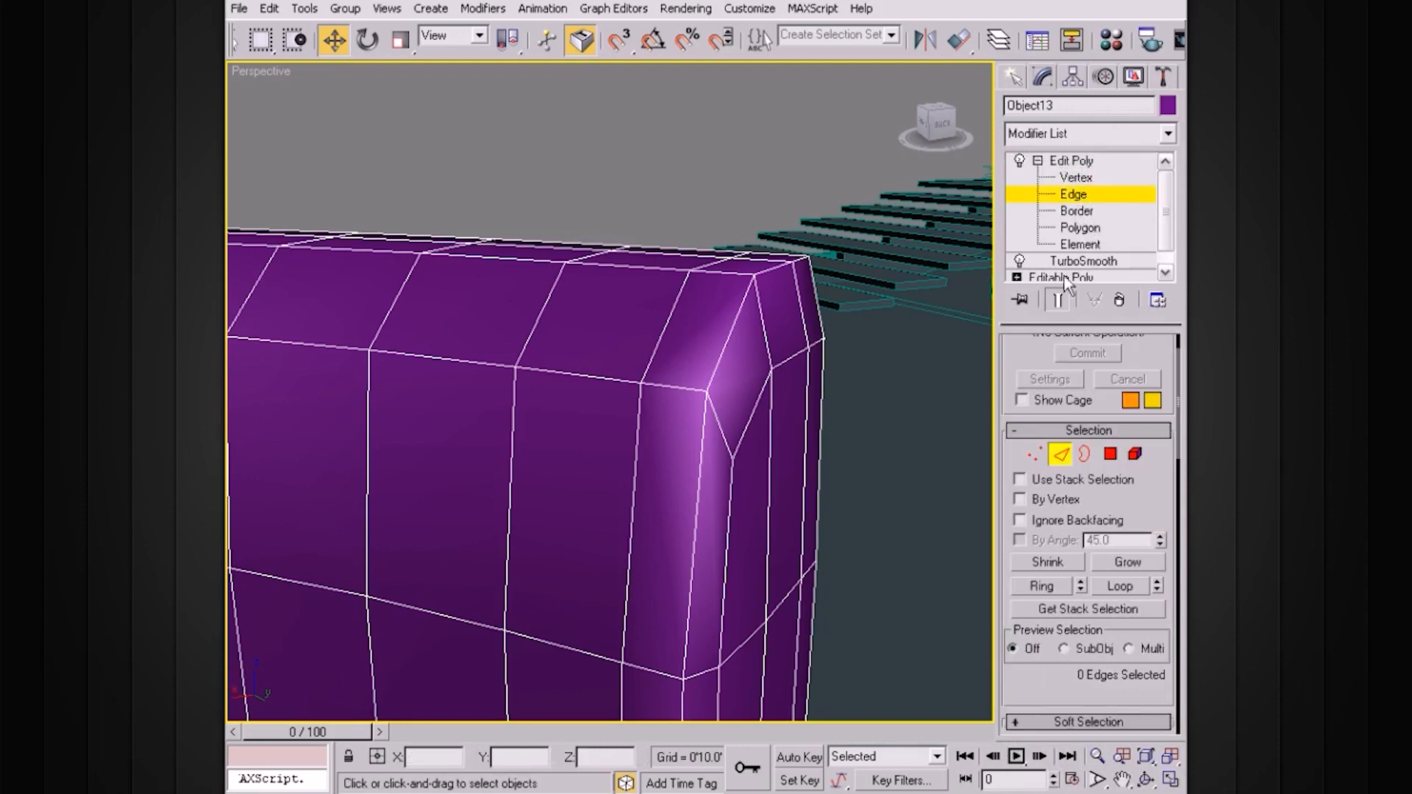
Select the full edge loop outlining the end face of the backrest section
left_click(730, 333)
left_click(701, 436)
middle_click_drag(700, 444, 709, 416, "alt")
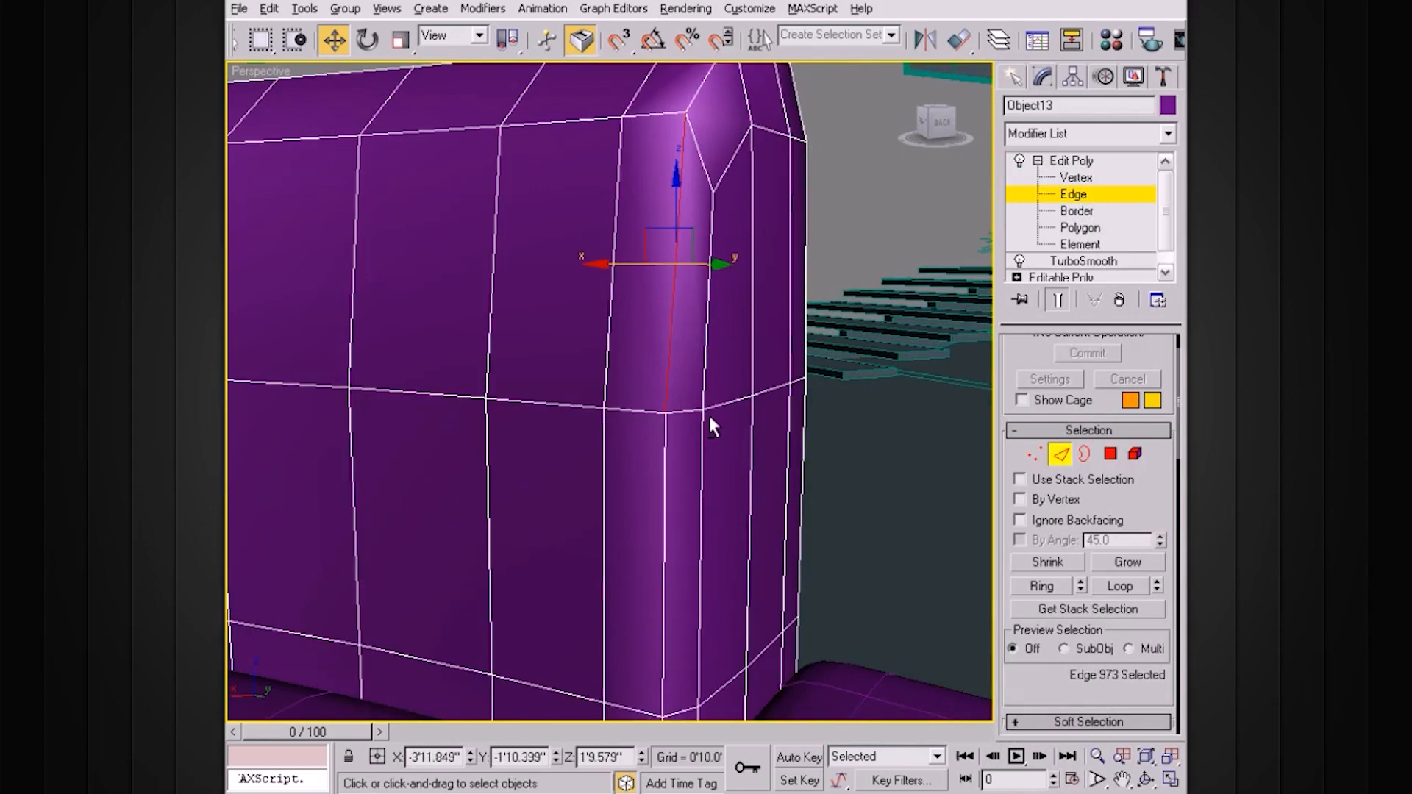
scroll(708, 412, "down", 5)
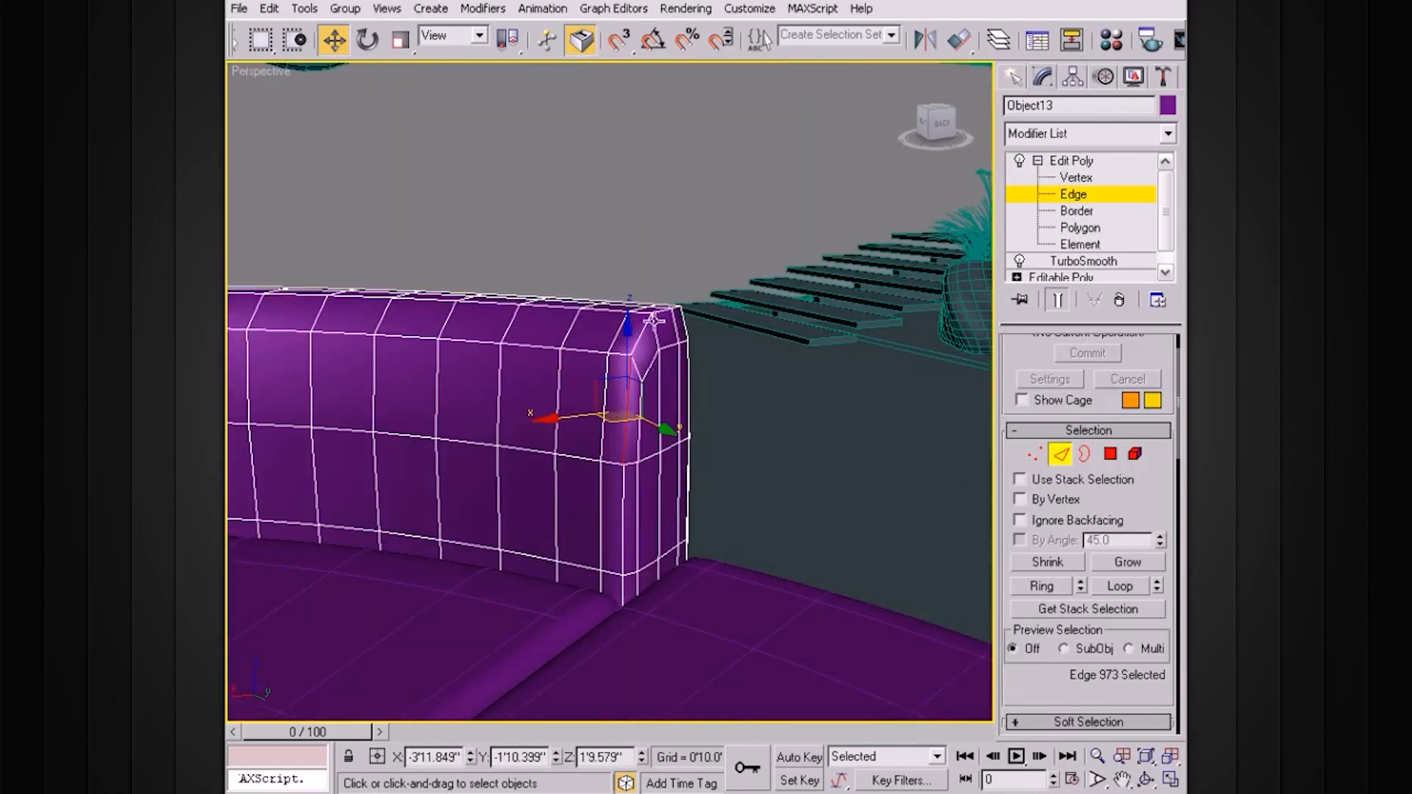
left_click(1116, 589)
middle_click_drag(849, 453, 814, 461, "alt")
middle_click_drag(675, 471, 817, 325, "alt")
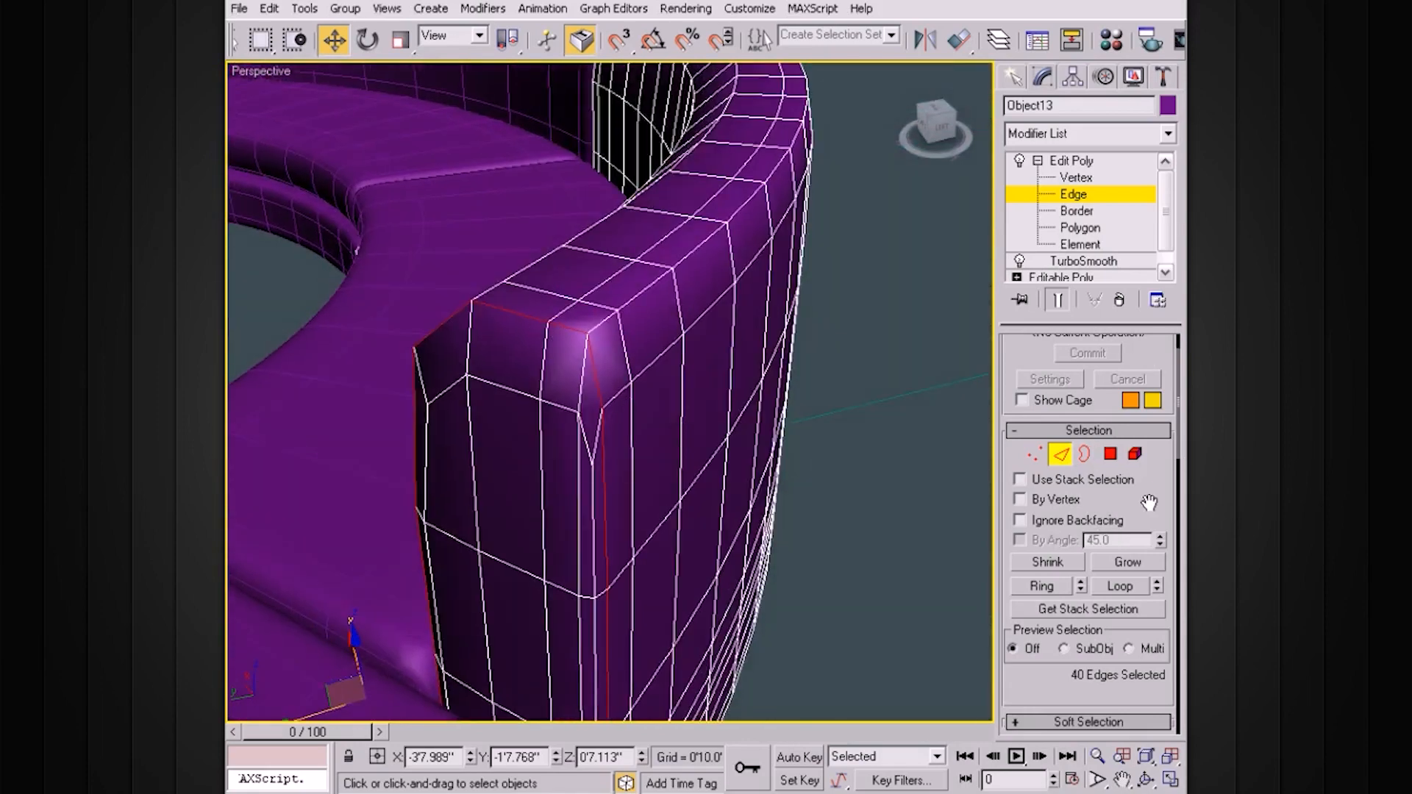
scroll(1149, 503, "down", 5)
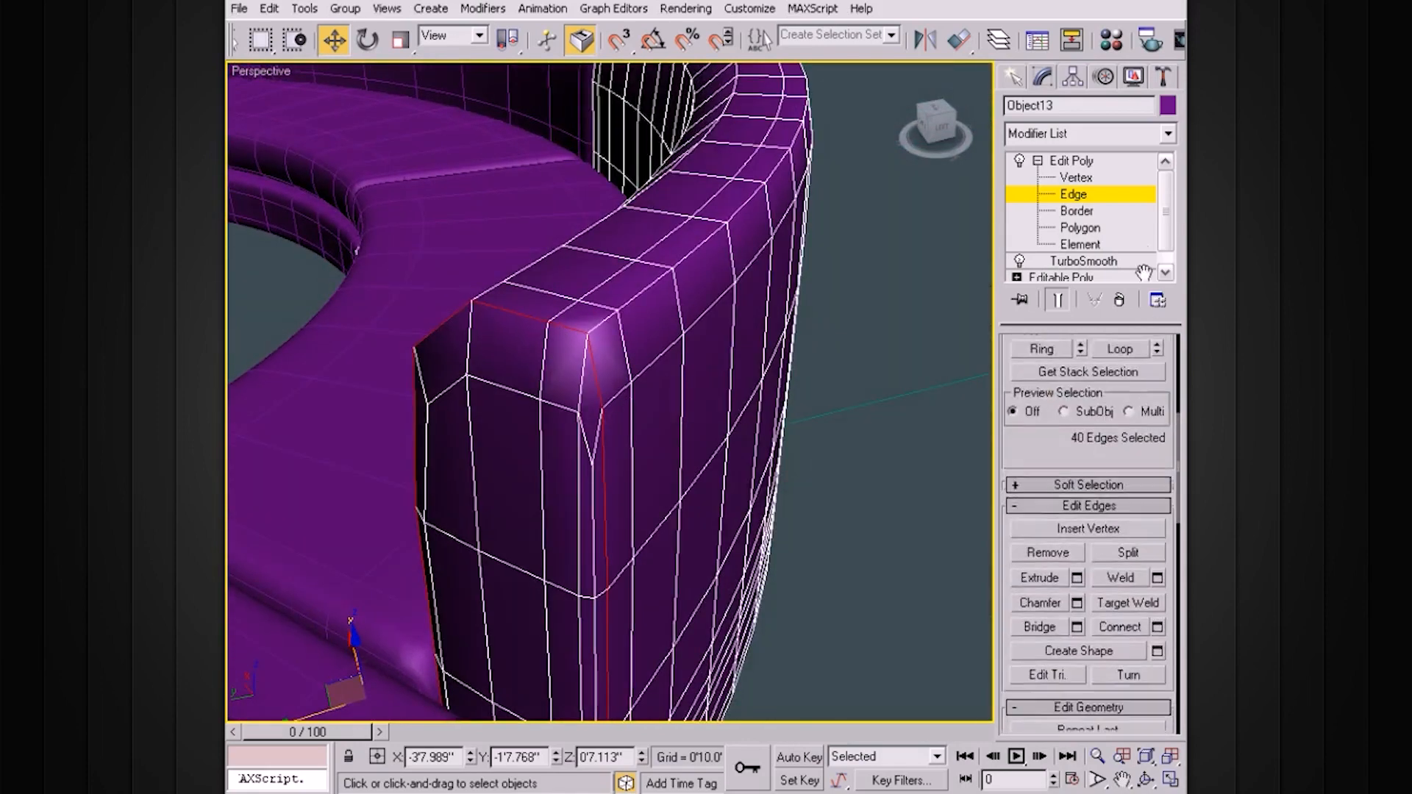
Chamfer the selected edge loop by 0.06 inch with 1 segment
left_click(1076, 591)
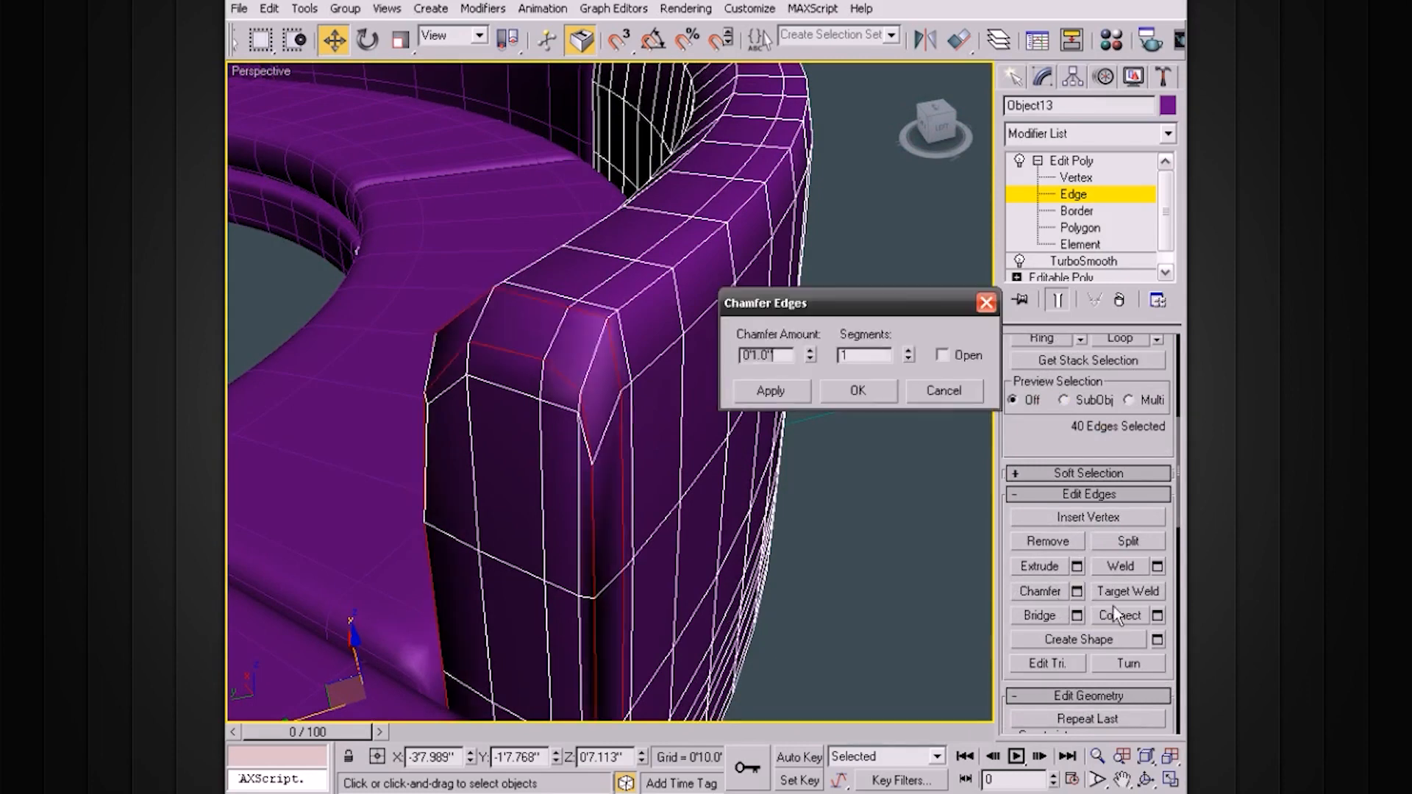
left_click_drag(809, 353, 777, 445)
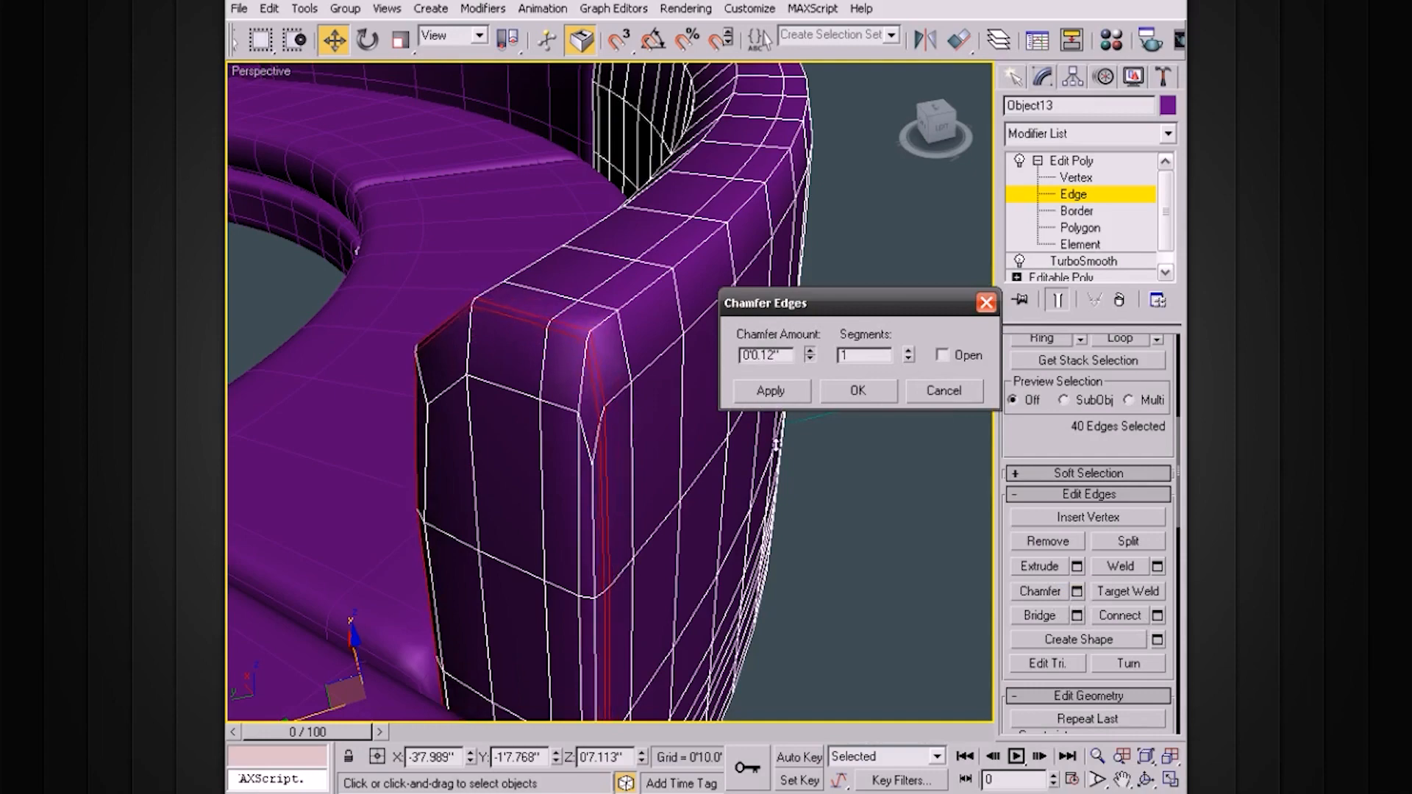
middle_click_drag(594, 413, 558, 378, "alt")
scroll(564, 374, "up", 5)
left_click_drag(811, 358, 811, 358)
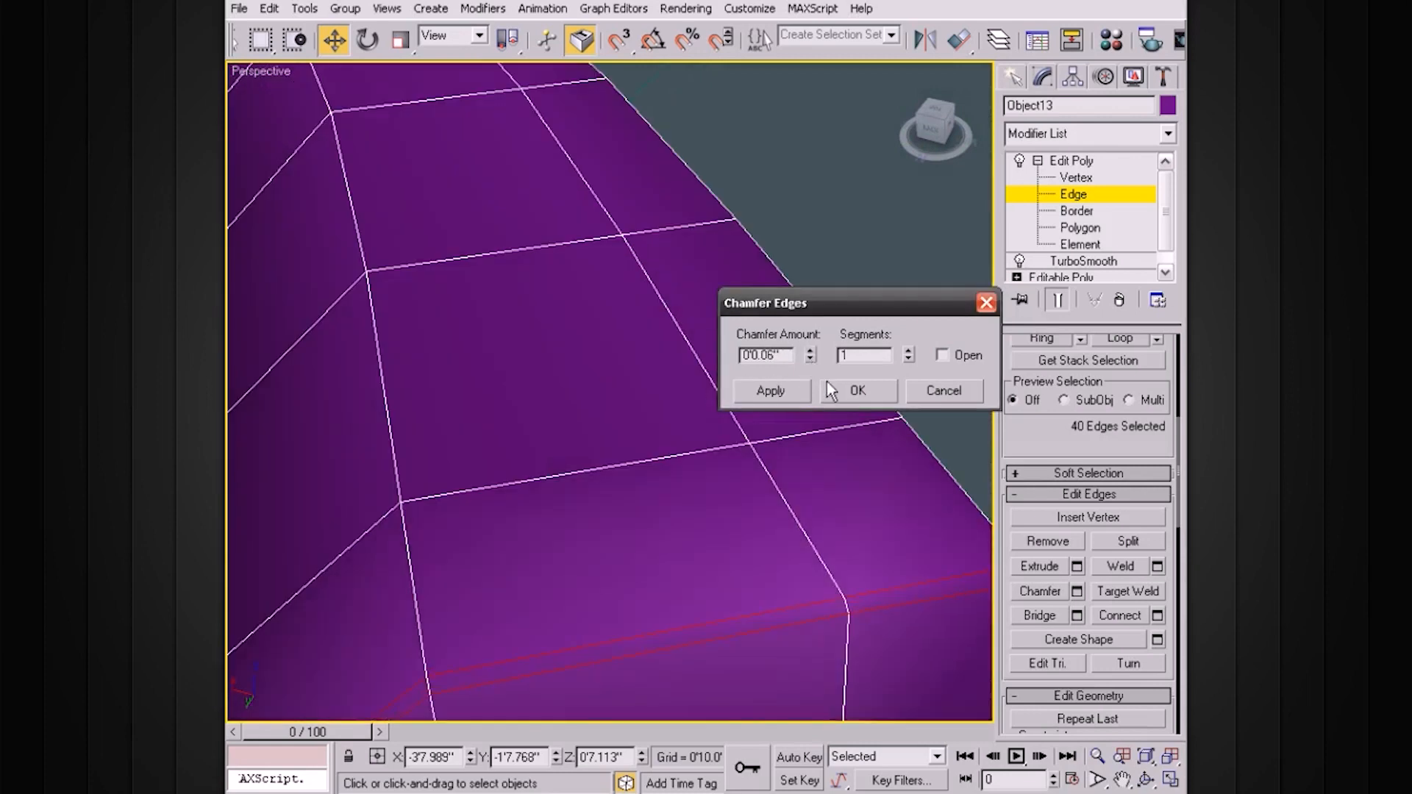
left_click(868, 386)
scroll(829, 422, "down", 5)
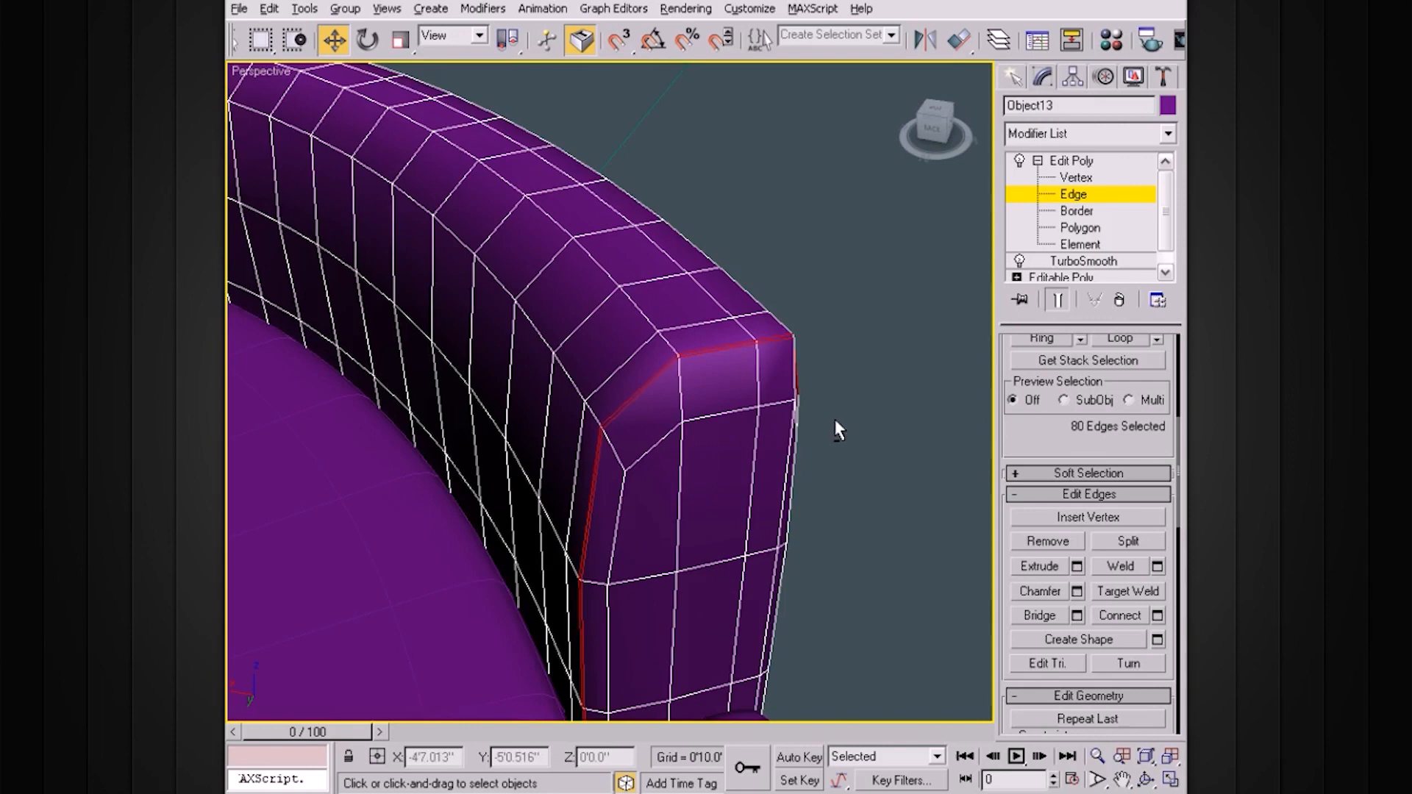
Convert the chamfered edges into a selection of the thin polygon strip between them around the backrest's end
middle_click_drag(796, 411, 822, 412, "alt")
left_click_drag(1067, 437, 1092, 523)
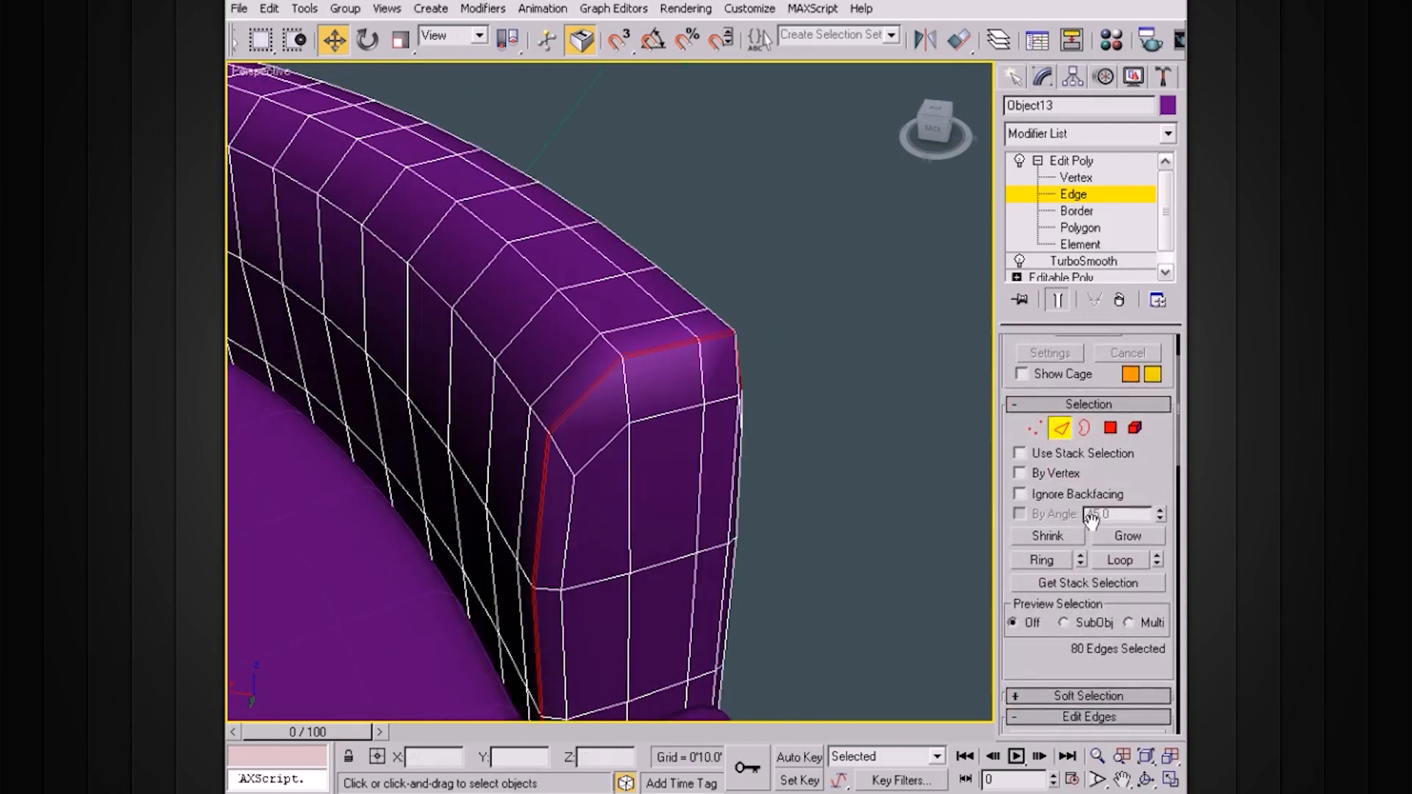
left_click(1112, 428)
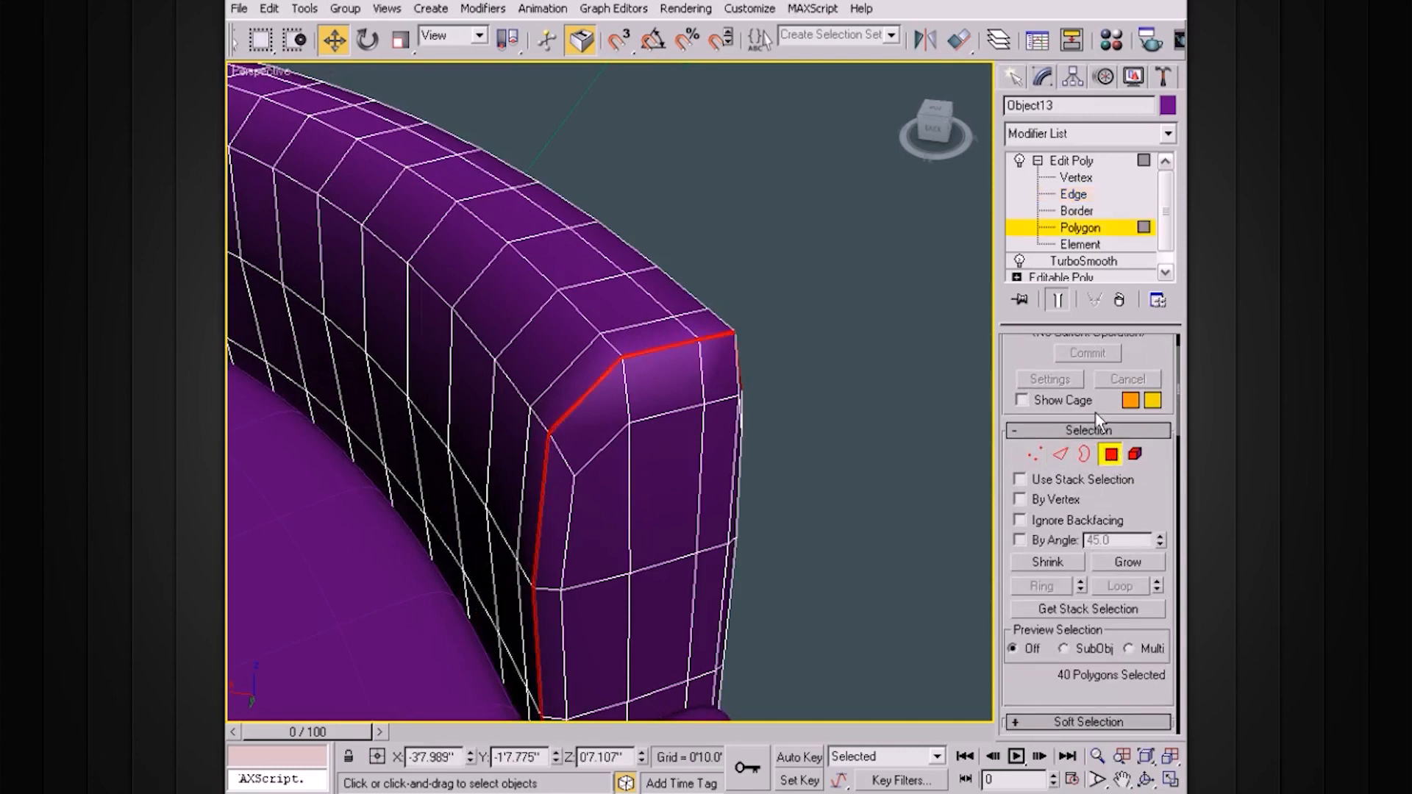
scroll(784, 373, "up", 10)
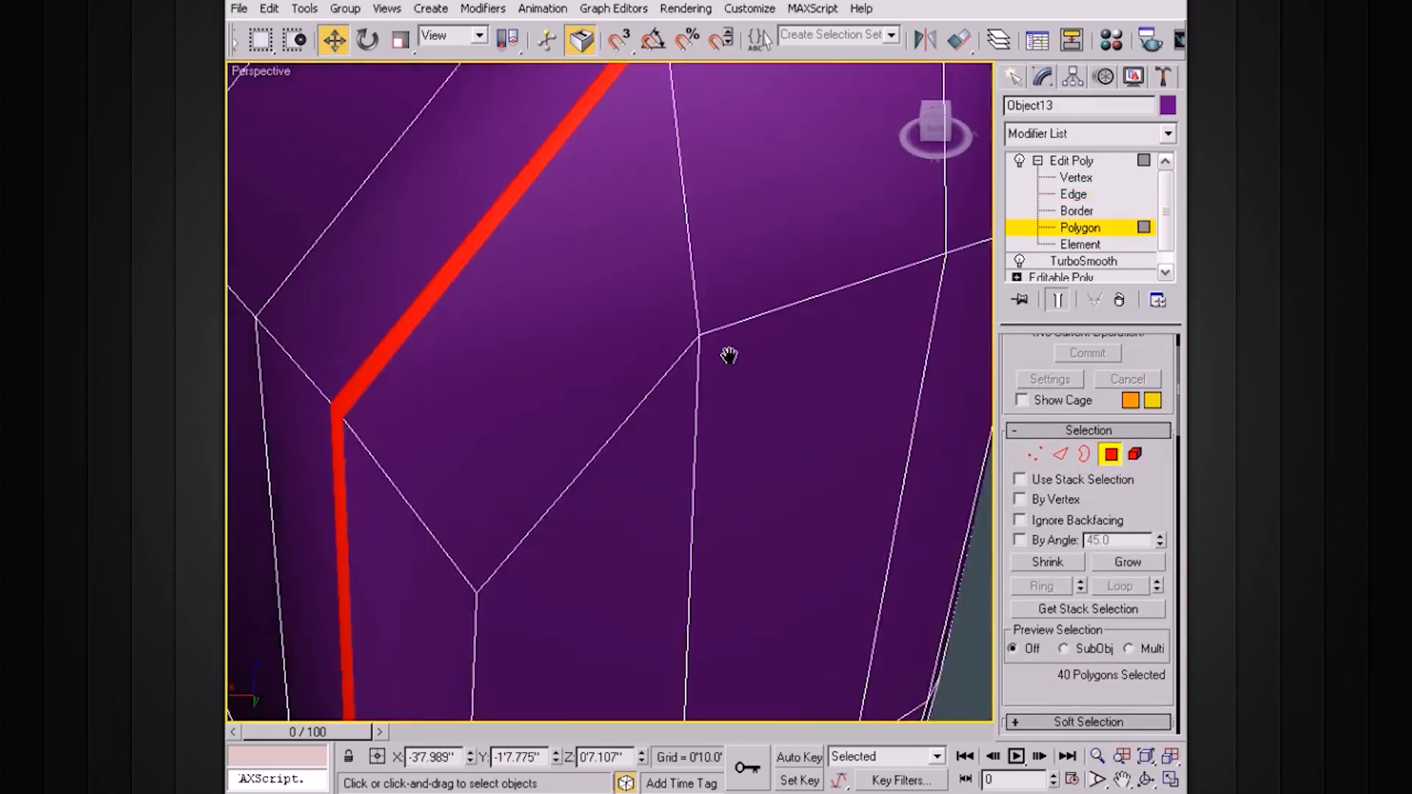
middle_click_drag(728, 355, 744, 358)
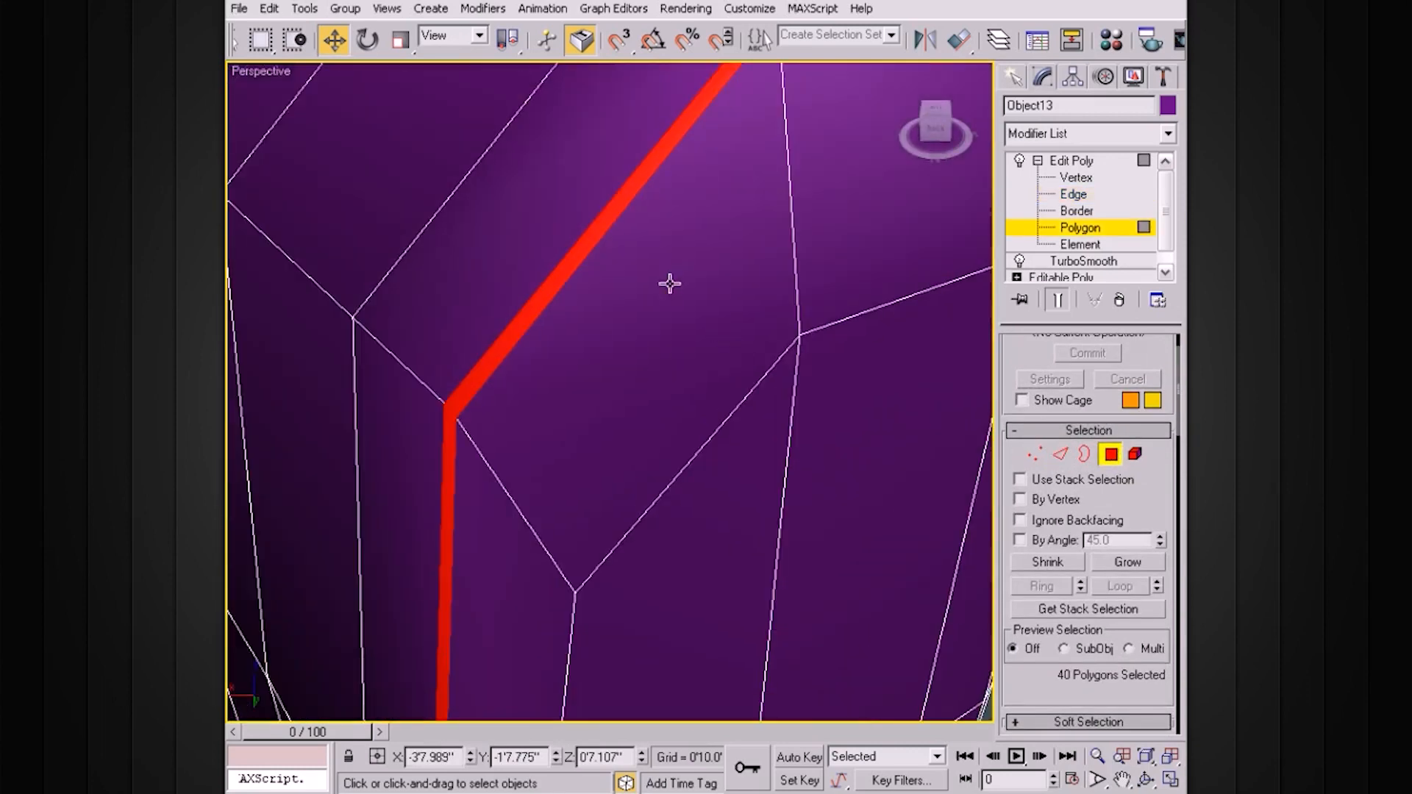
Extrude the selected polygon strip along Local Normal with a height of 0.04 inch
left_click_drag(1135, 496, 1141, 480)
scroll(1126, 486, "down", 5)
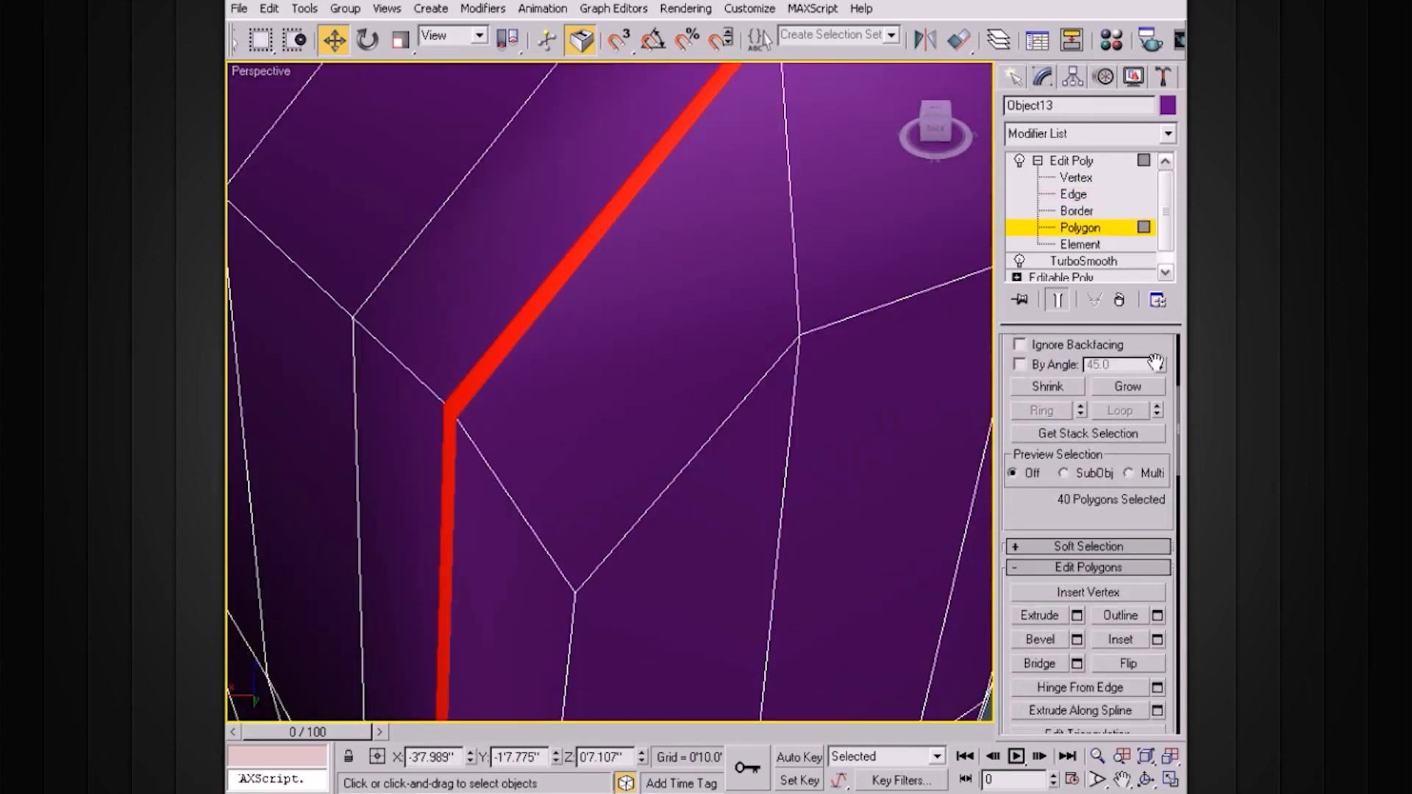
scroll(1053, 522, "down", 4)
scroll(841, 439, "down", 8)
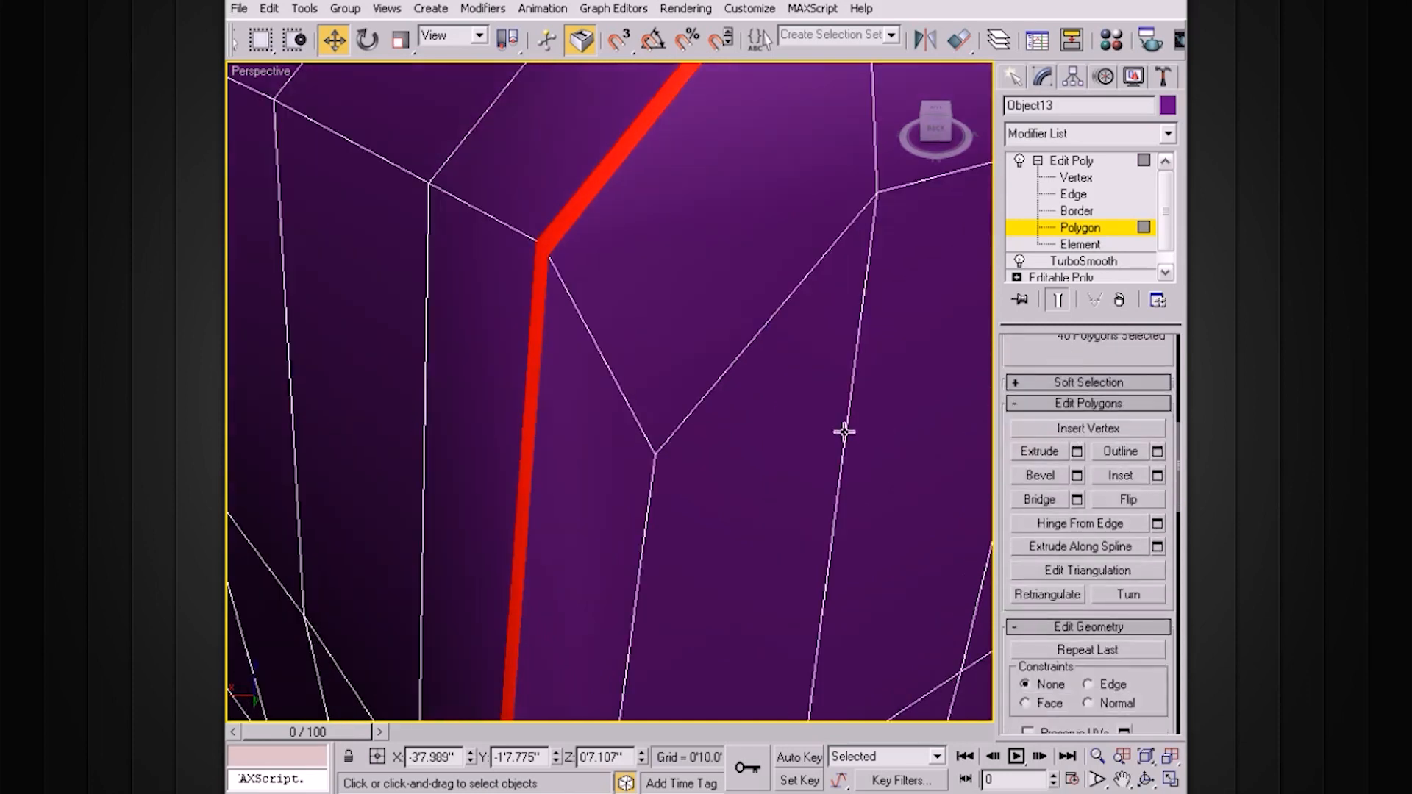
scroll(819, 434, "up", 7)
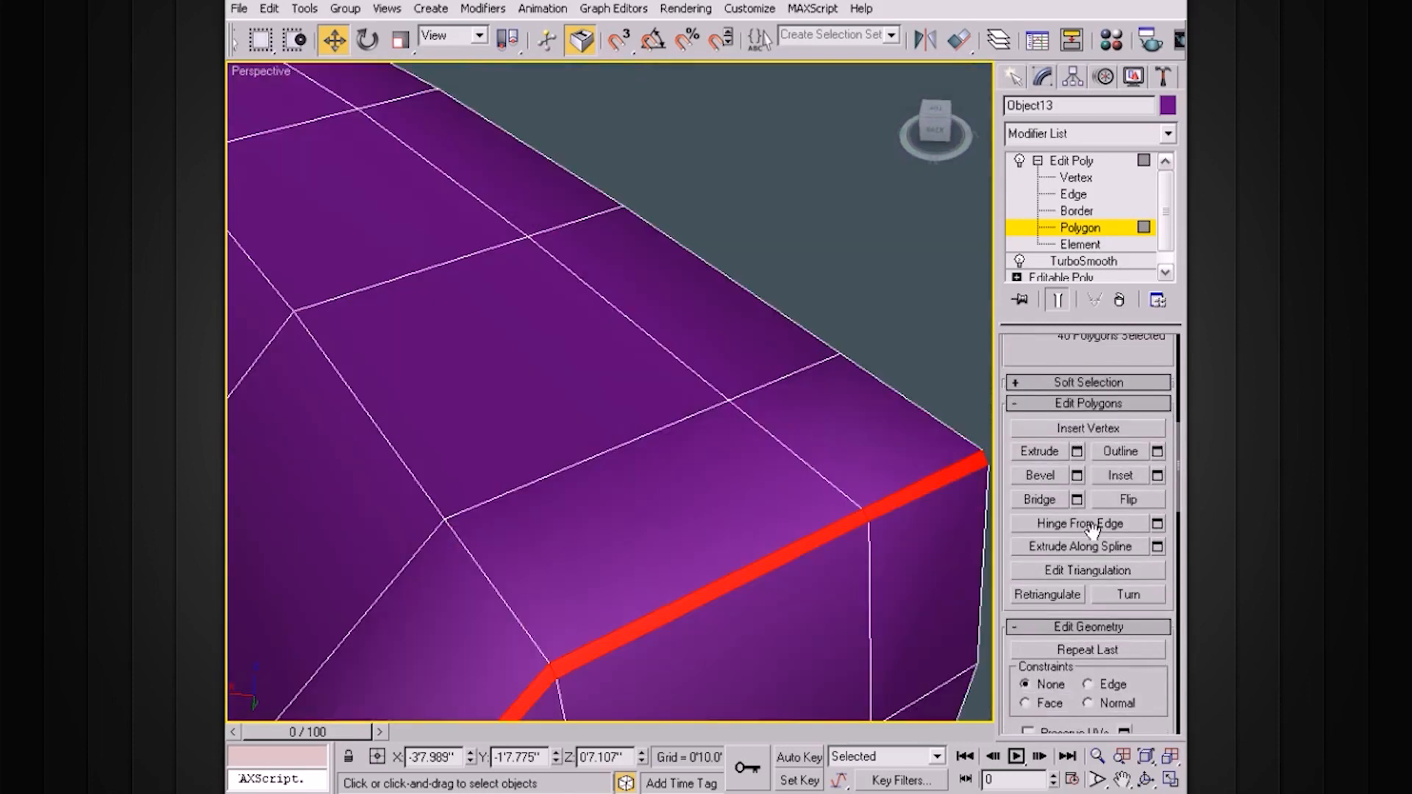
left_click(1077, 451)
left_click(765, 373)
left_click_drag(965, 366, 966, 350)
middle_click_drag(872, 471, 631, 492, "alt")
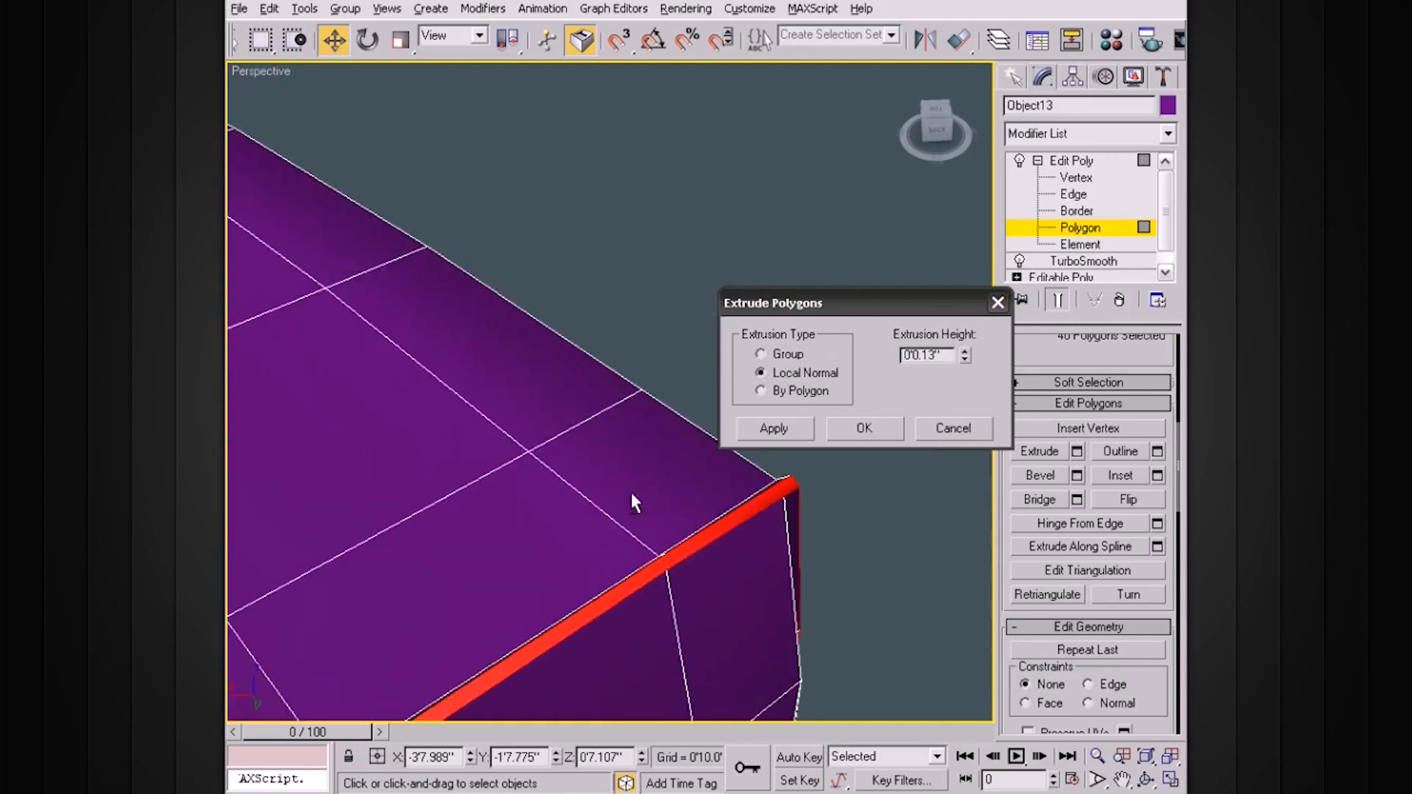
left_click_drag(969, 360, 965, 358)
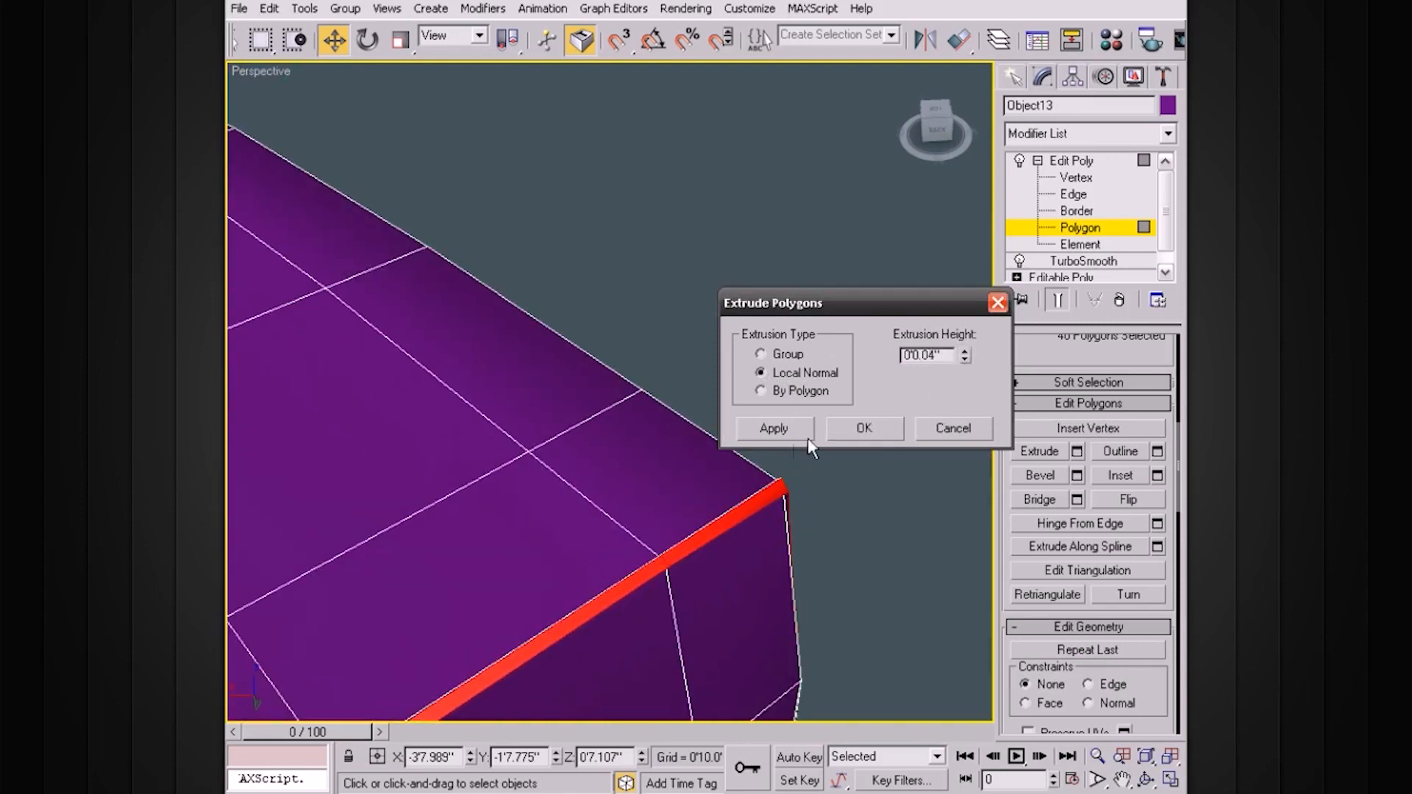
left_click(866, 429)
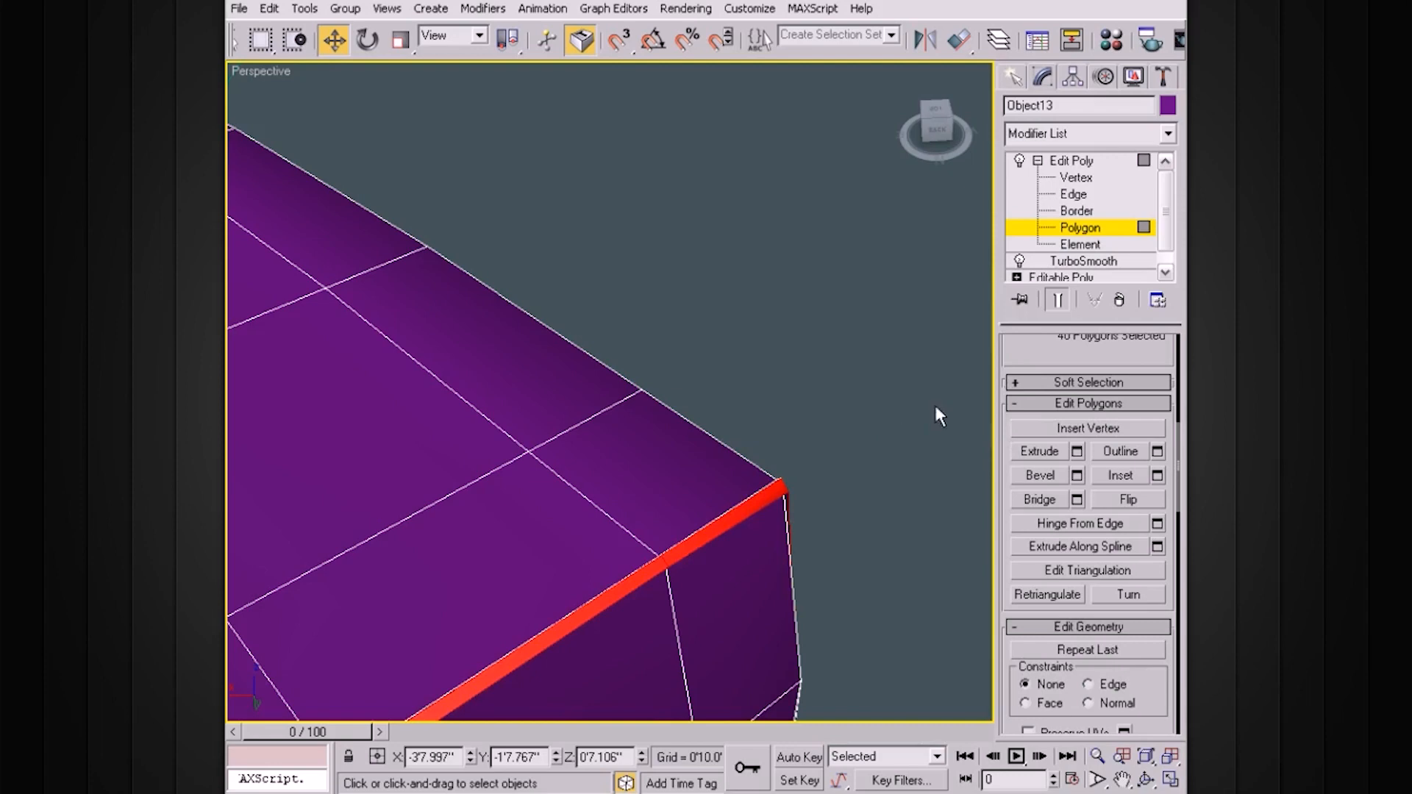
Extrude the same polygon strip a second time along Local Normal, with a height of 0.12 inch
left_click(1078, 453)
left_click_drag(964, 356, 965, 343)
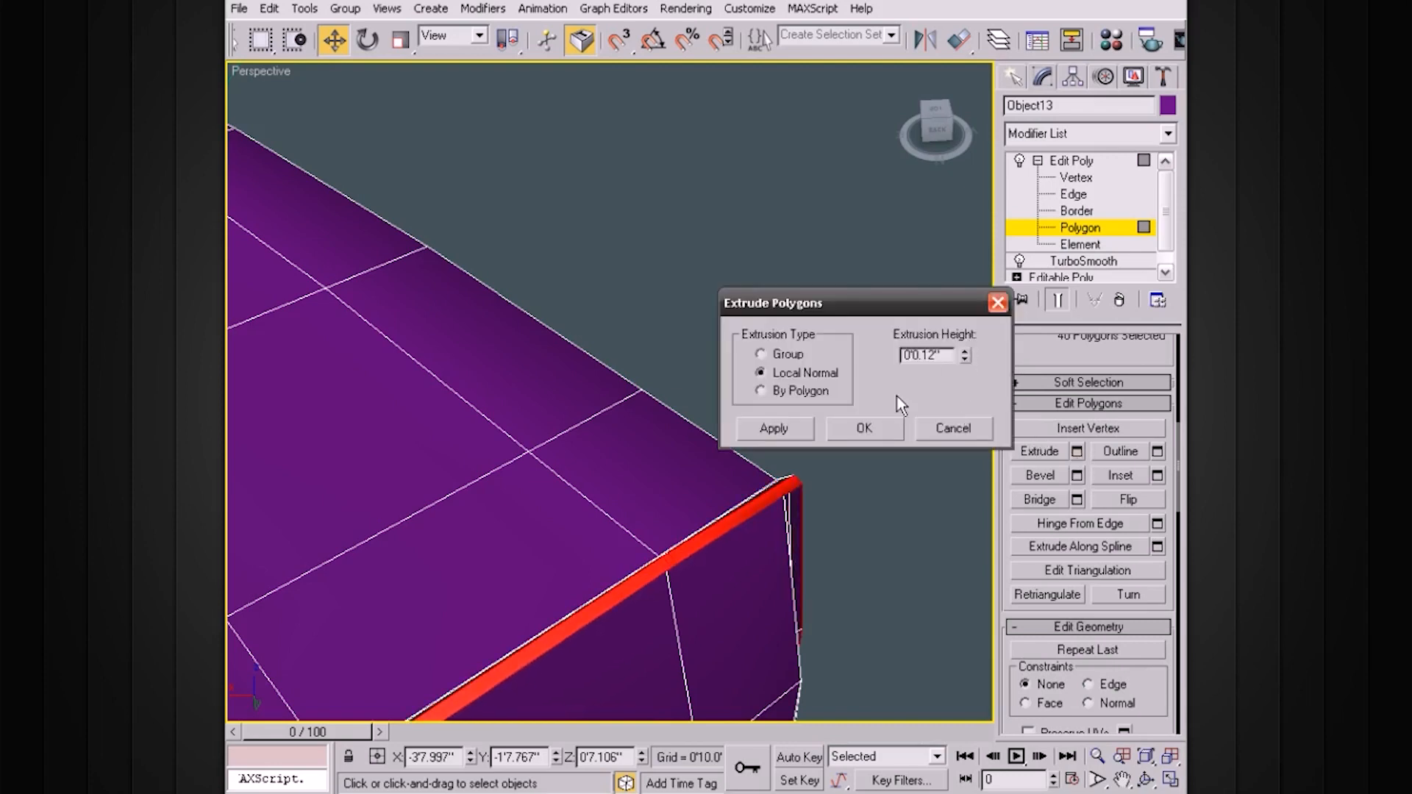
left_click(866, 429)
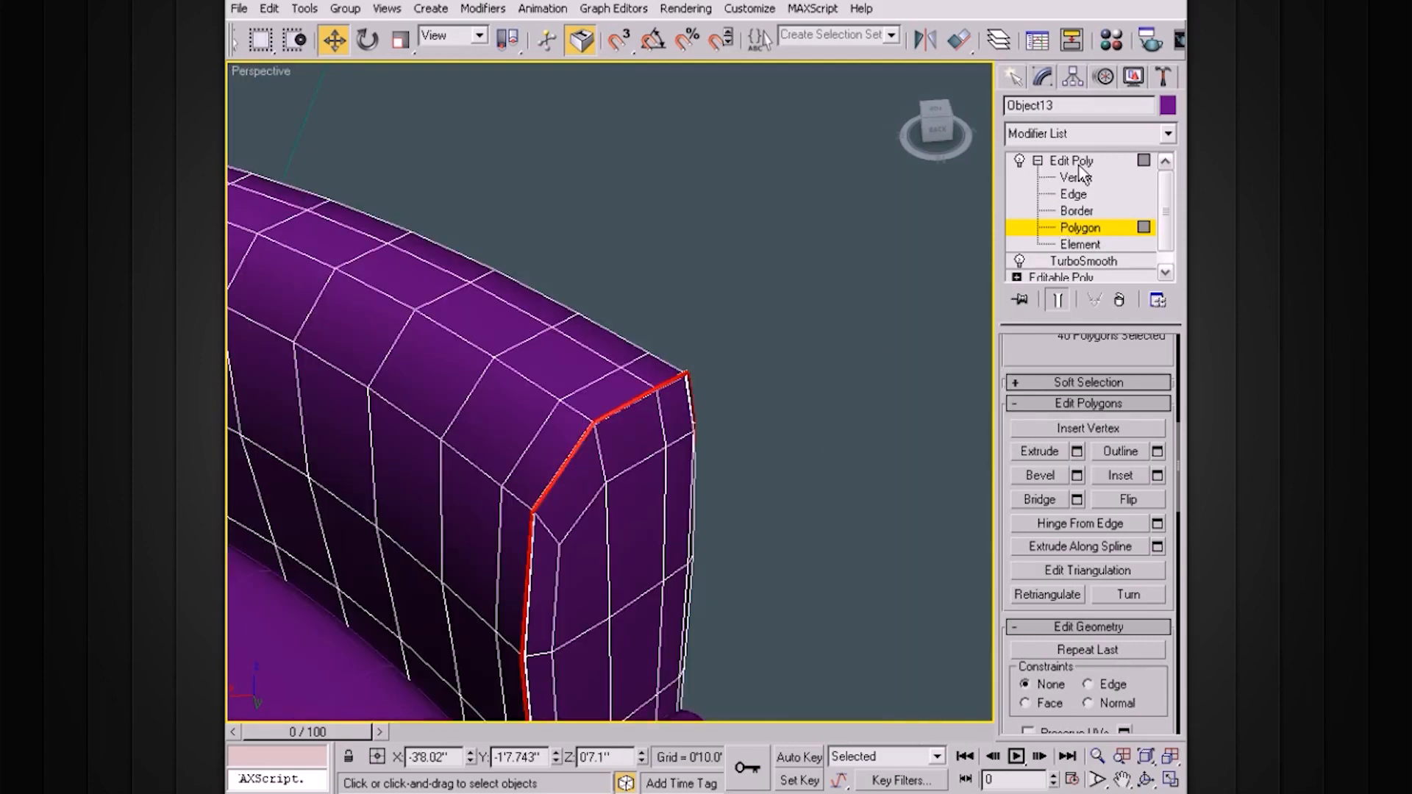
Leave polygon editing and apply a second TurboSmooth modifier on top of the backrest's Edit Poly
left_click(1079, 165)
left_click(1038, 160)
middle_click_drag(818, 320, 813, 395, "alt")
scroll(837, 290, "down", 3)
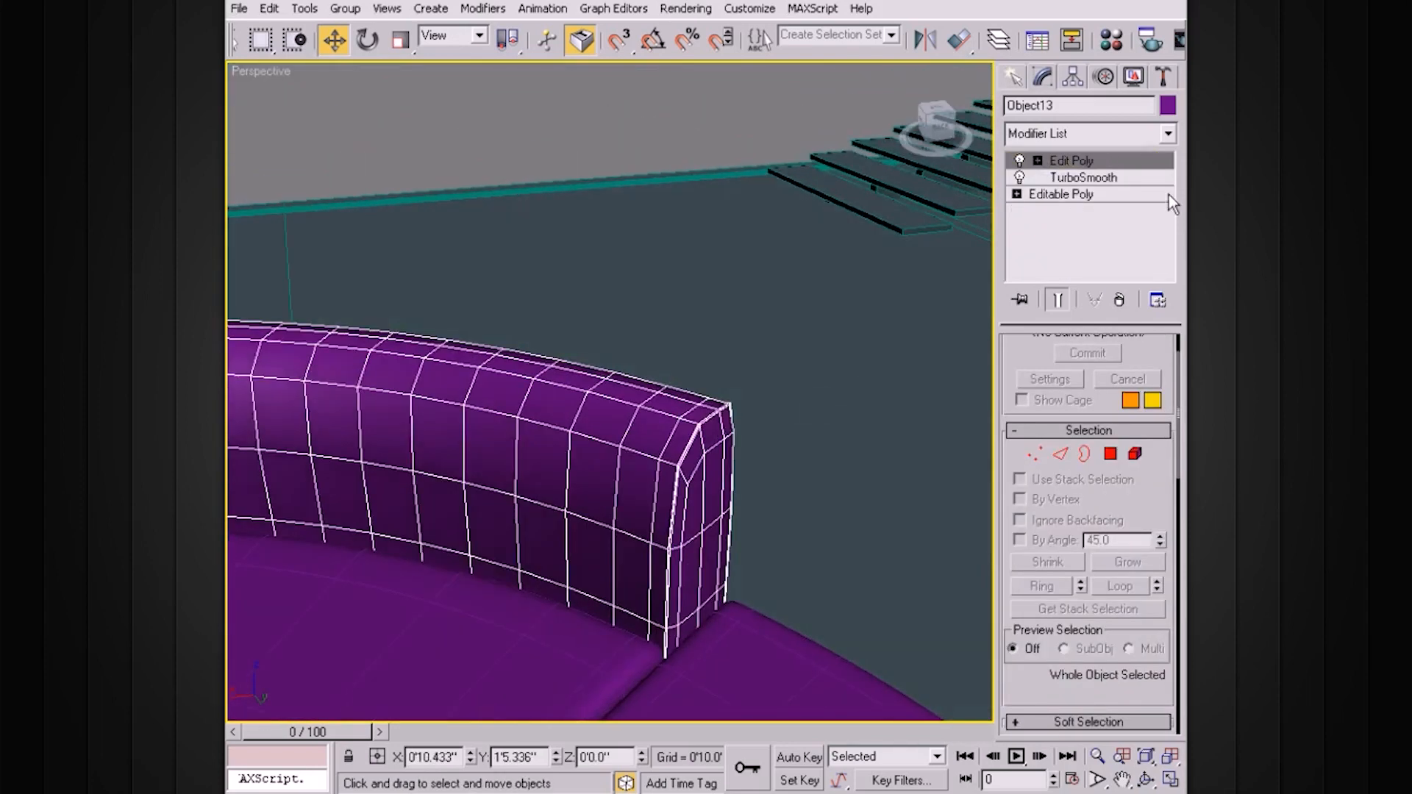
left_click(1168, 135)
scroll(1126, 442, "down", 15)
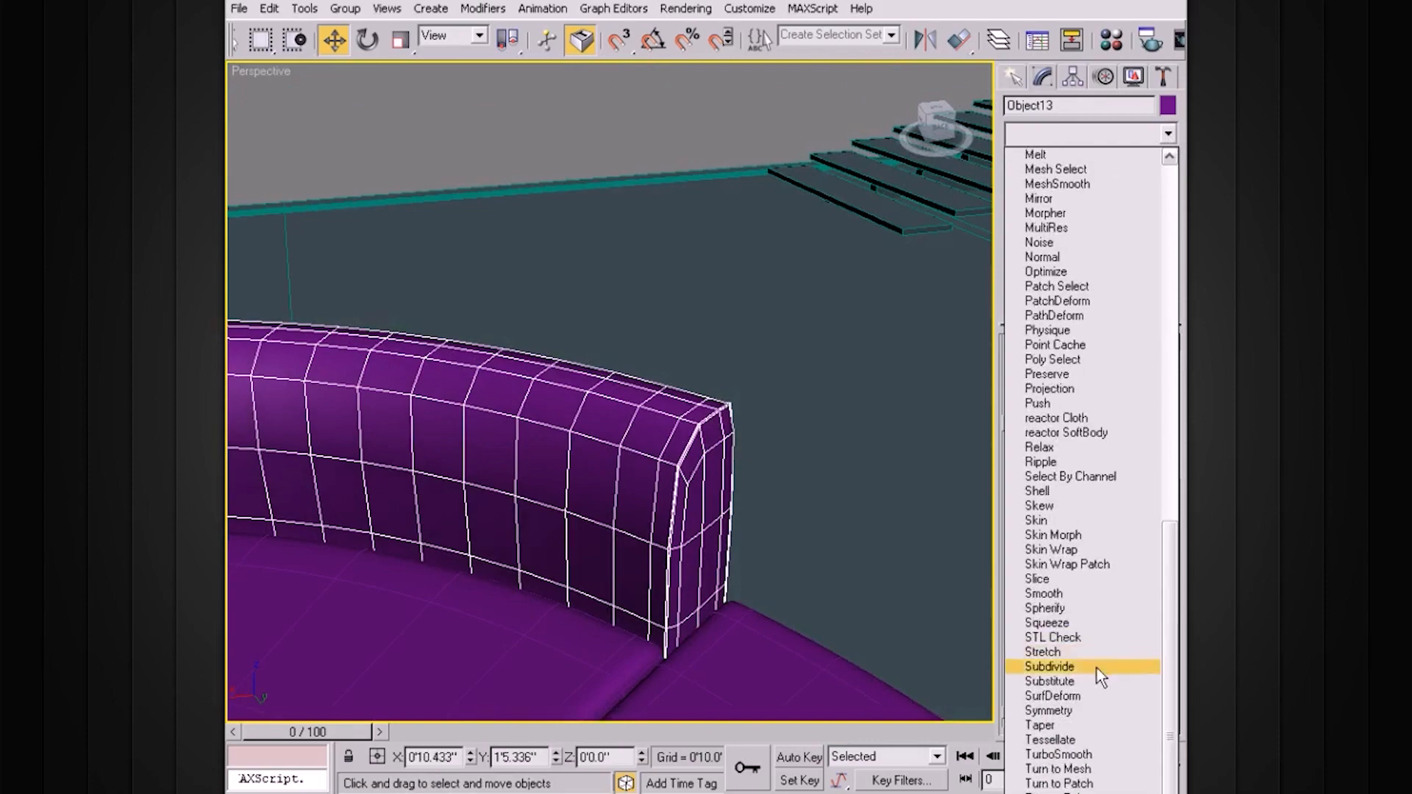
left_click(1095, 754)
Hide the edged faces in the viewport and set the backrest's top TurboSmooth to 2 iterations
middle_click_drag(872, 519, 856, 268, "alt")
left_click(867, 297)
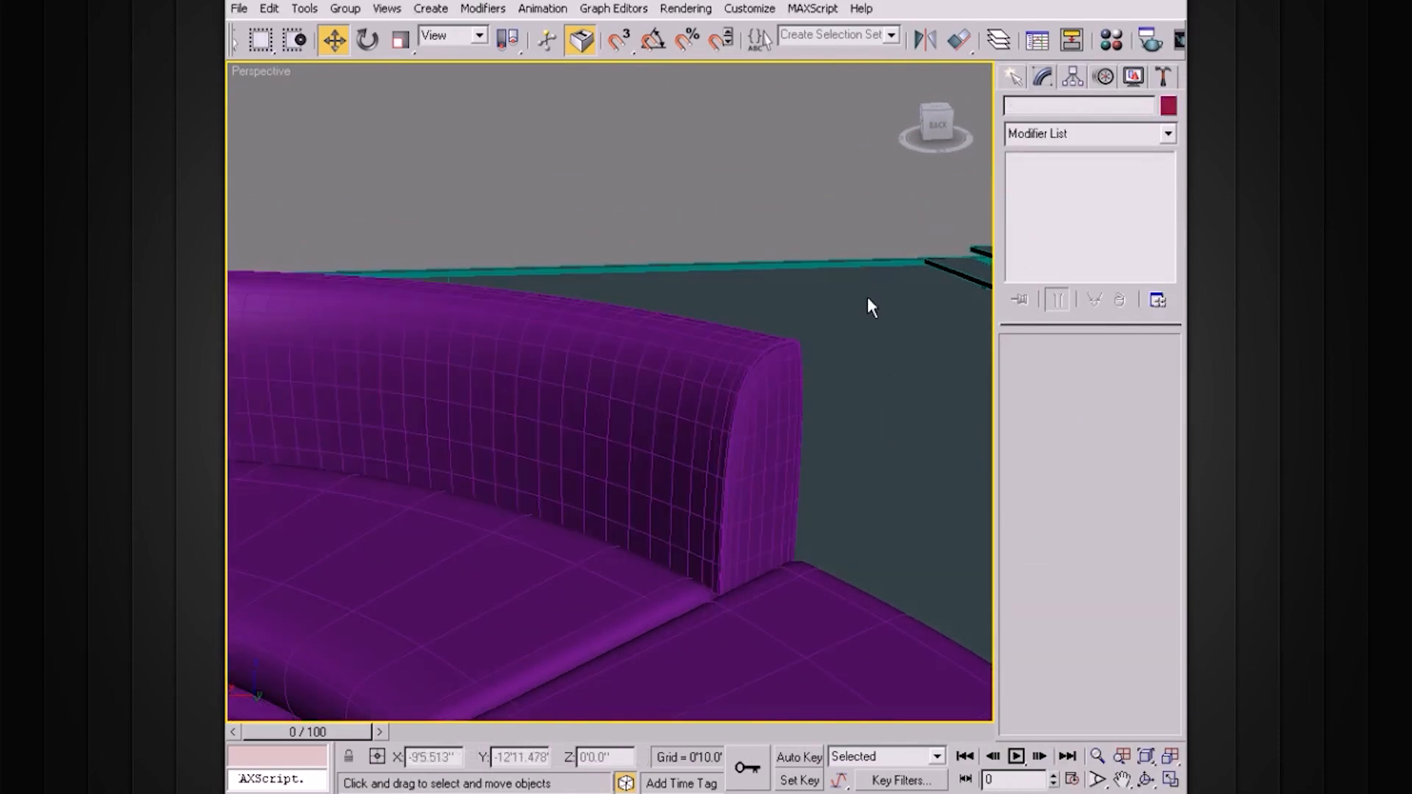
middle_click_drag(829, 375, 841, 340, "alt")
left_click(811, 320)
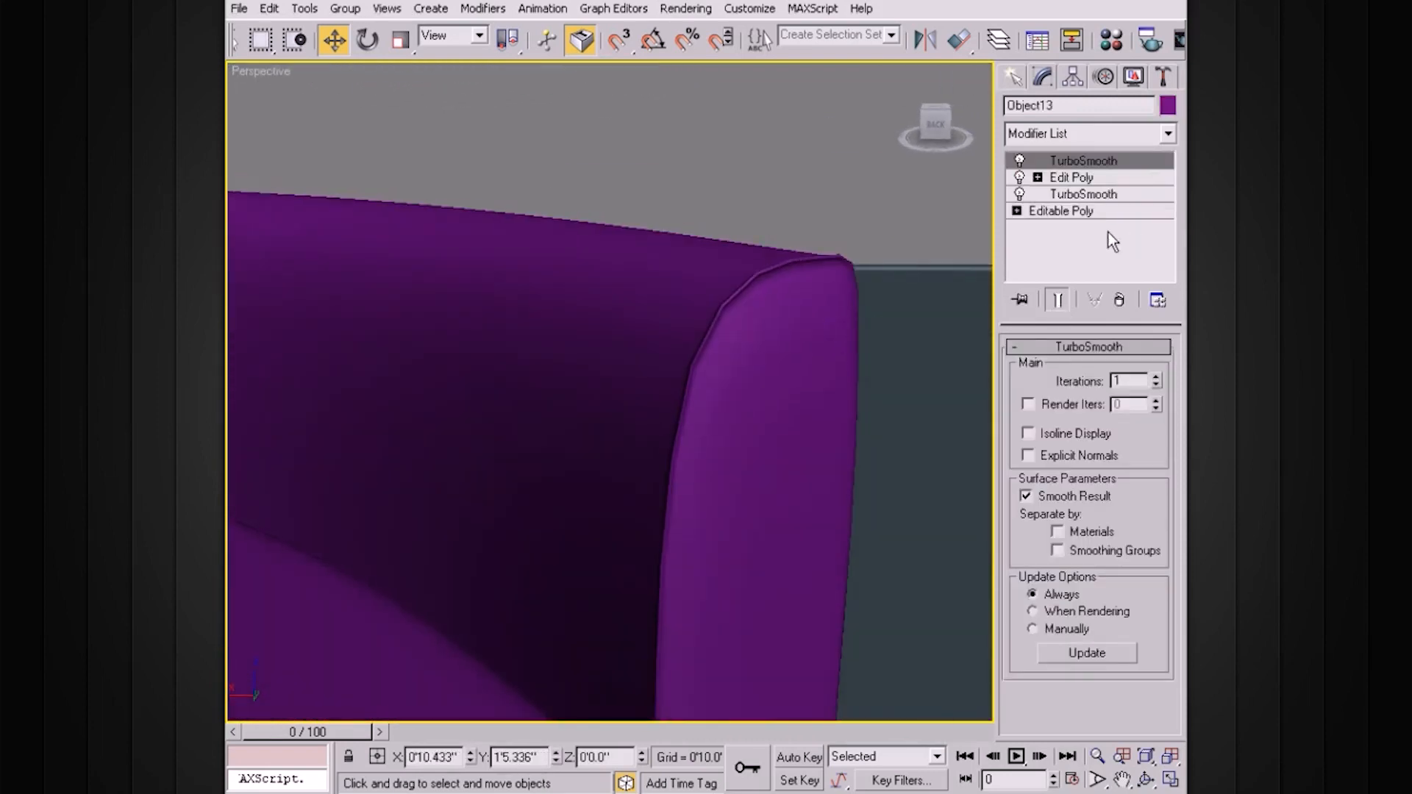
left_click(1156, 376)
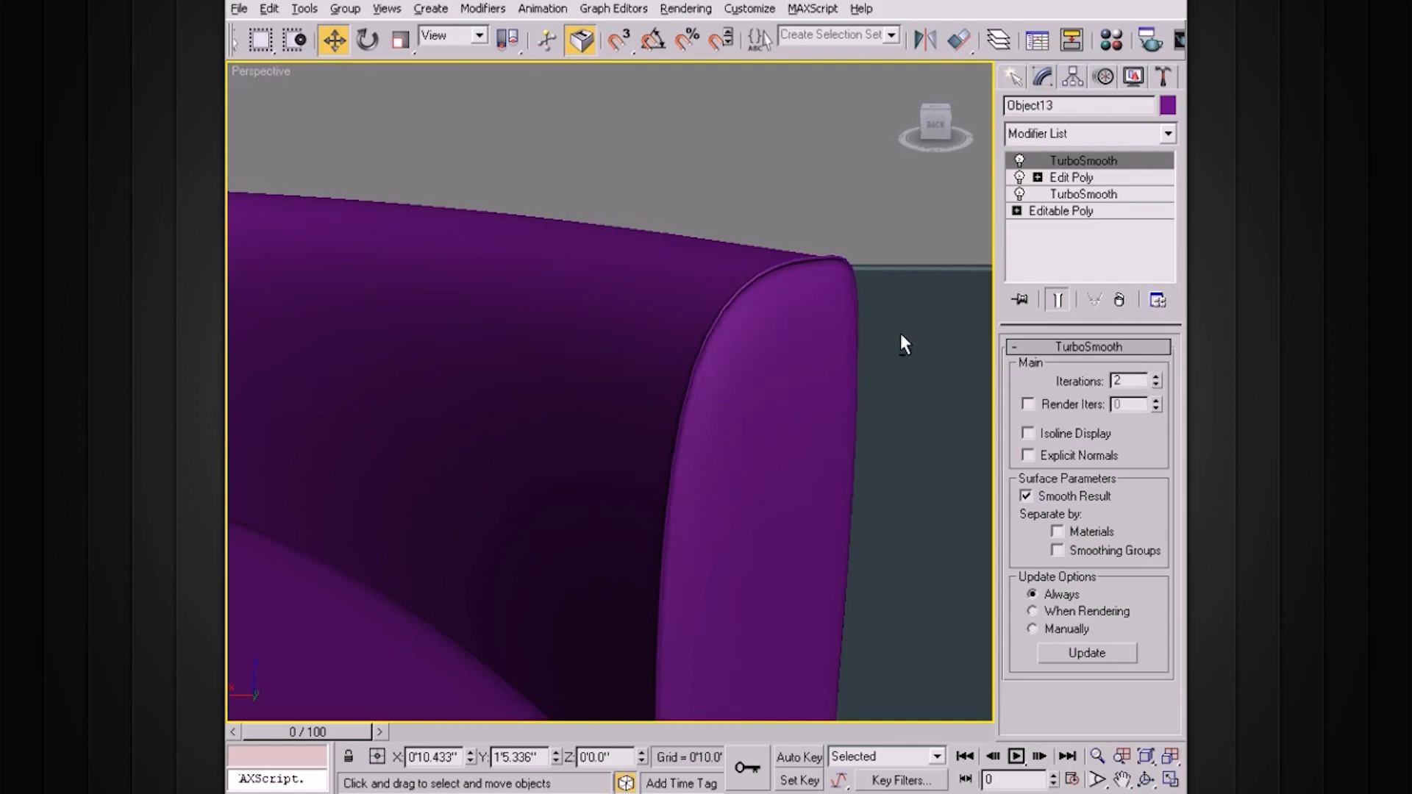
Examine the smoothed piping on the backrest's end and the surrounding sofa sections from several angles
middle_click_drag(902, 329, 649, 434, "alt")
middle_click_drag(730, 416, 651, 339, "alt")
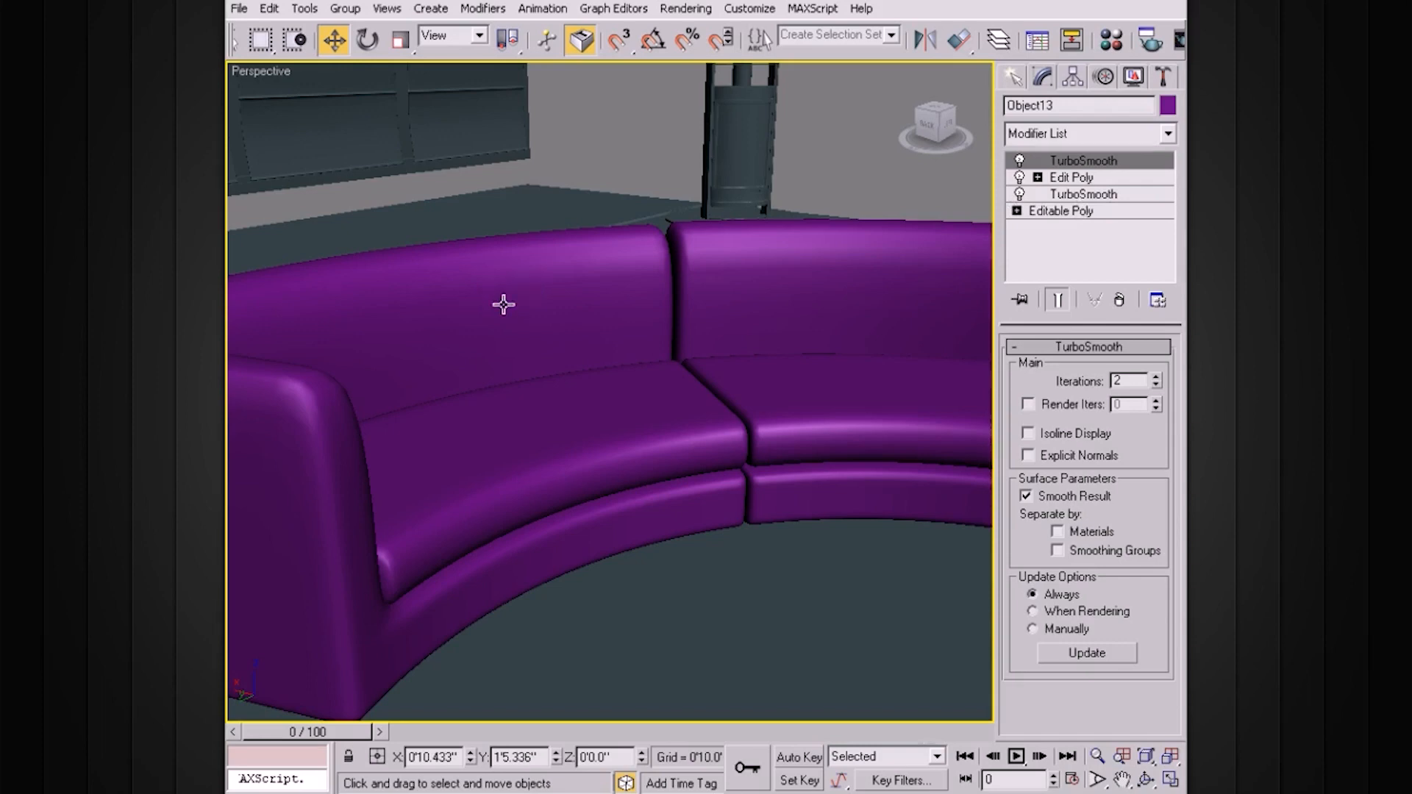
middle_click_drag(712, 379, 659, 363, "alt")
key("shift+z")
middle_click_drag(741, 348, 508, 277)
middle_click_drag(628, 430, 701, 382, "alt")
scroll(725, 383, "down", 4)
scroll(702, 378, "up", 5)
Switch the backrest's two TurboSmooth modifiers and Edit Poly off and back on to compare with the base mesh
left_click(1021, 161)
left_click(1020, 179)
left_click(1020, 195)
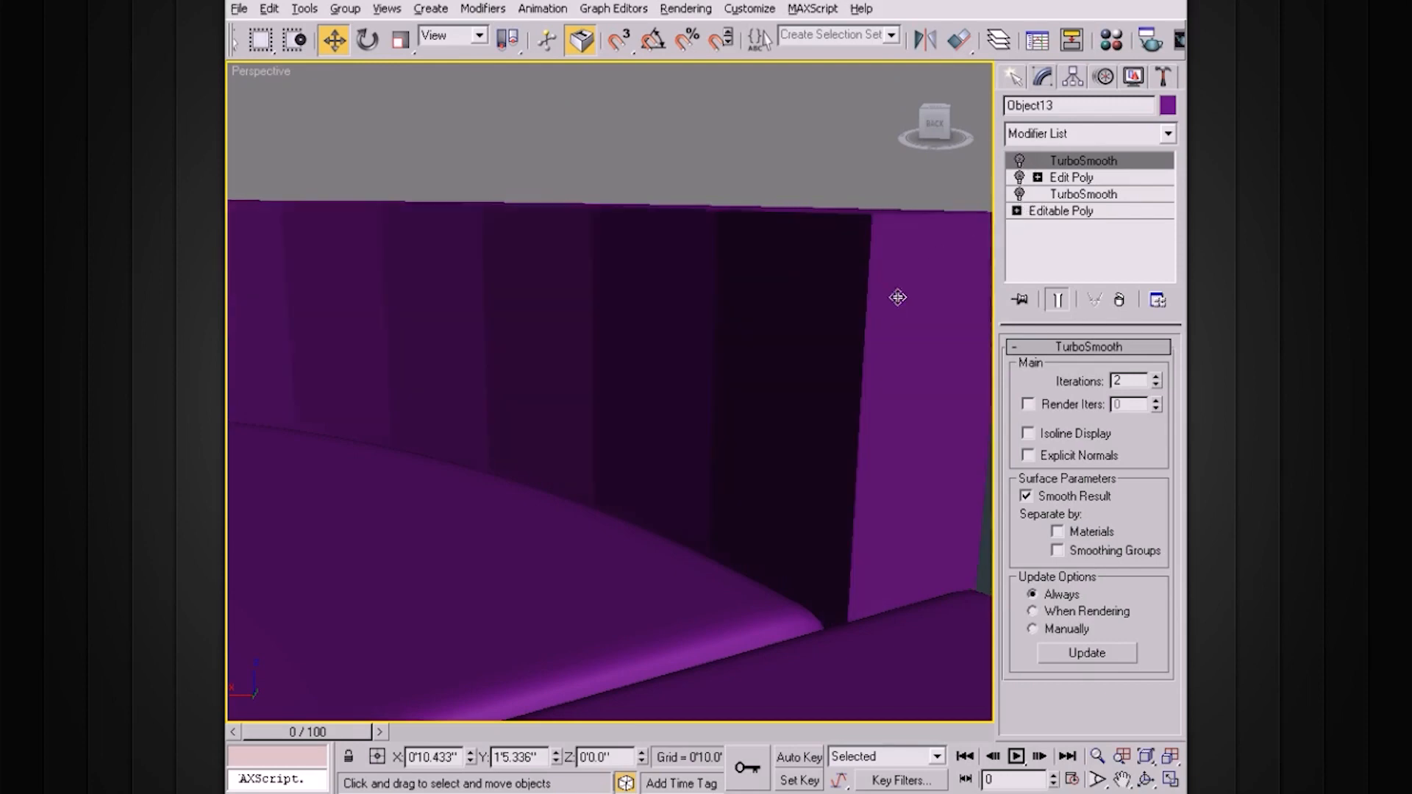
scroll(834, 329, "down", 5)
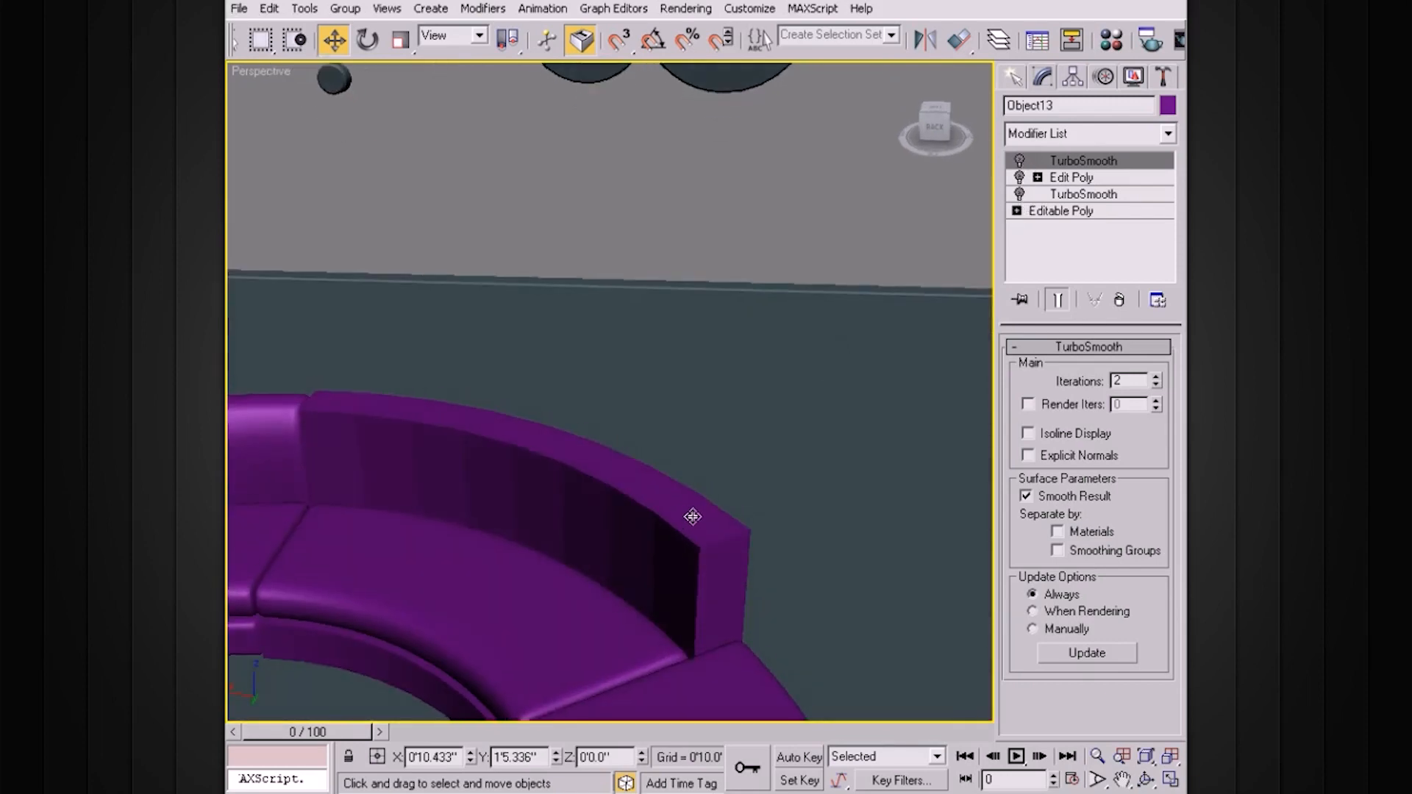
left_click(1020, 195)
left_click(1020, 178)
left_click(1020, 161)
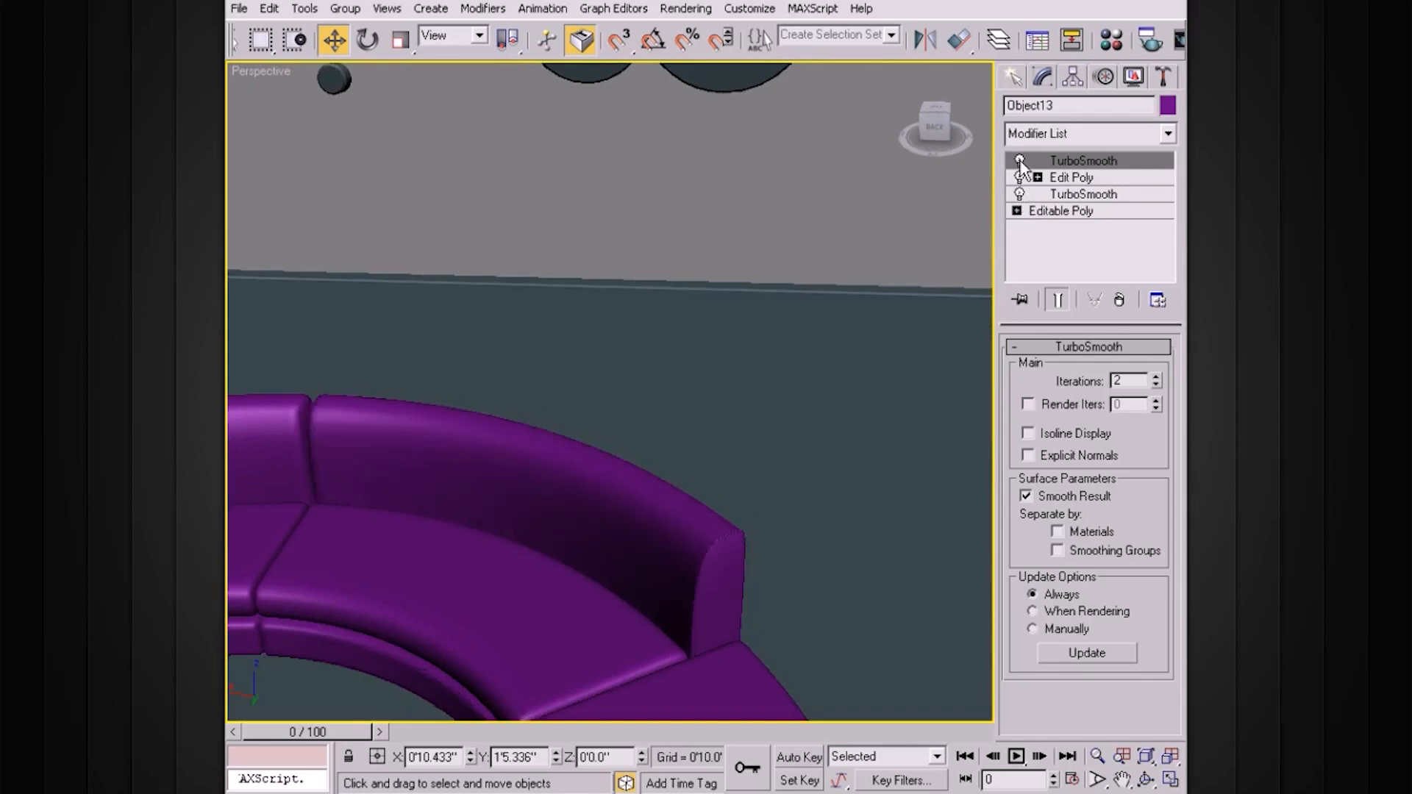
scroll(861, 286, "up", 8)
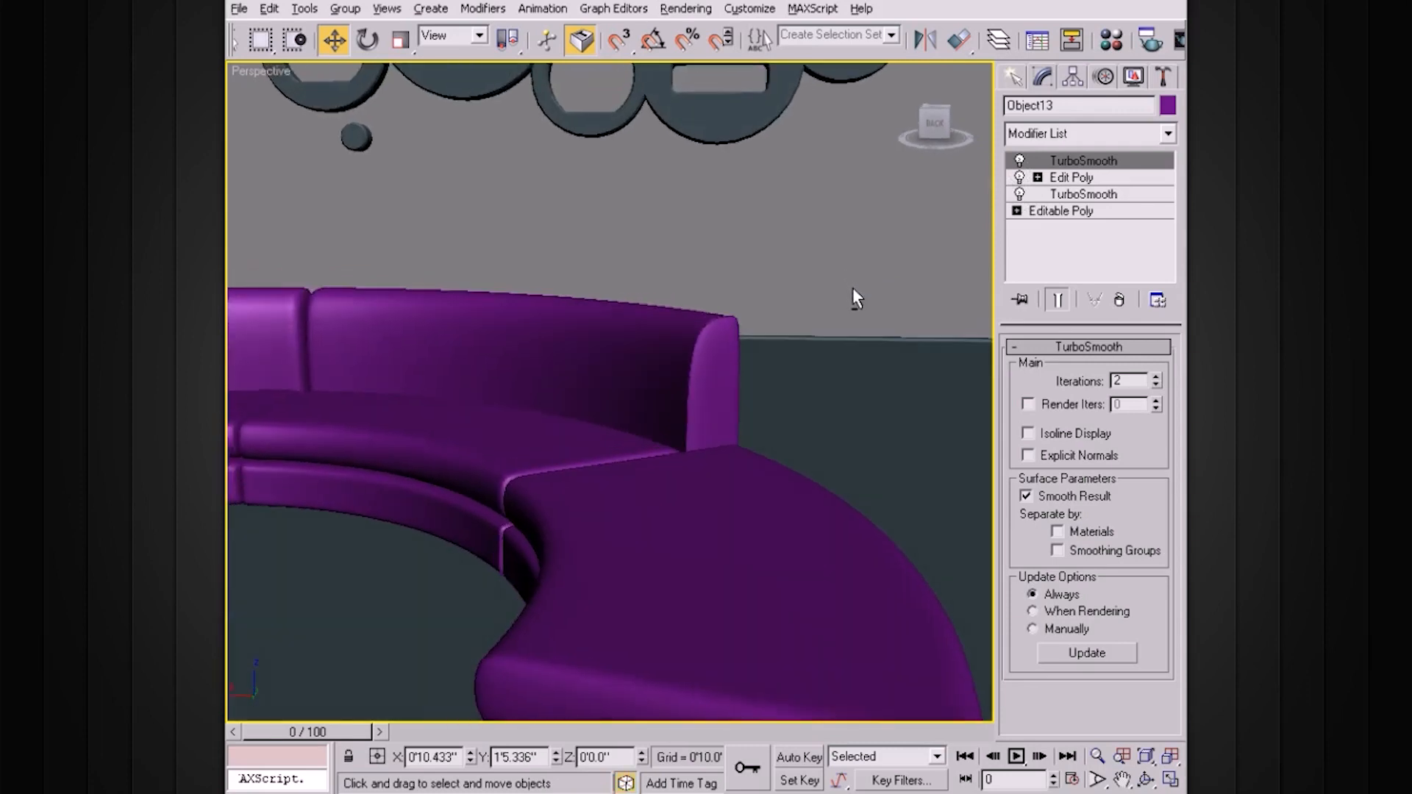
middle_click_drag(856, 284, 871, 281, "alt")
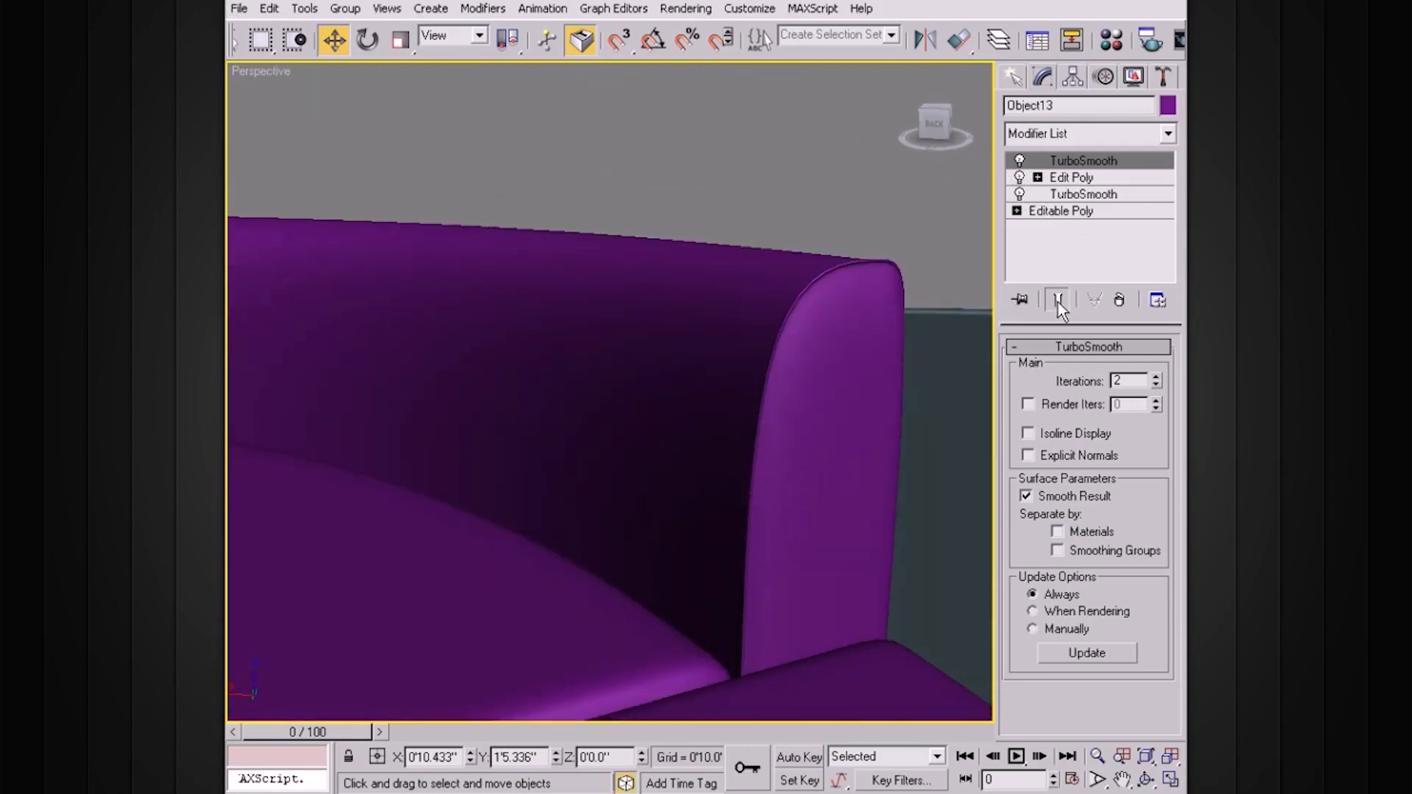
left_click(1081, 212)
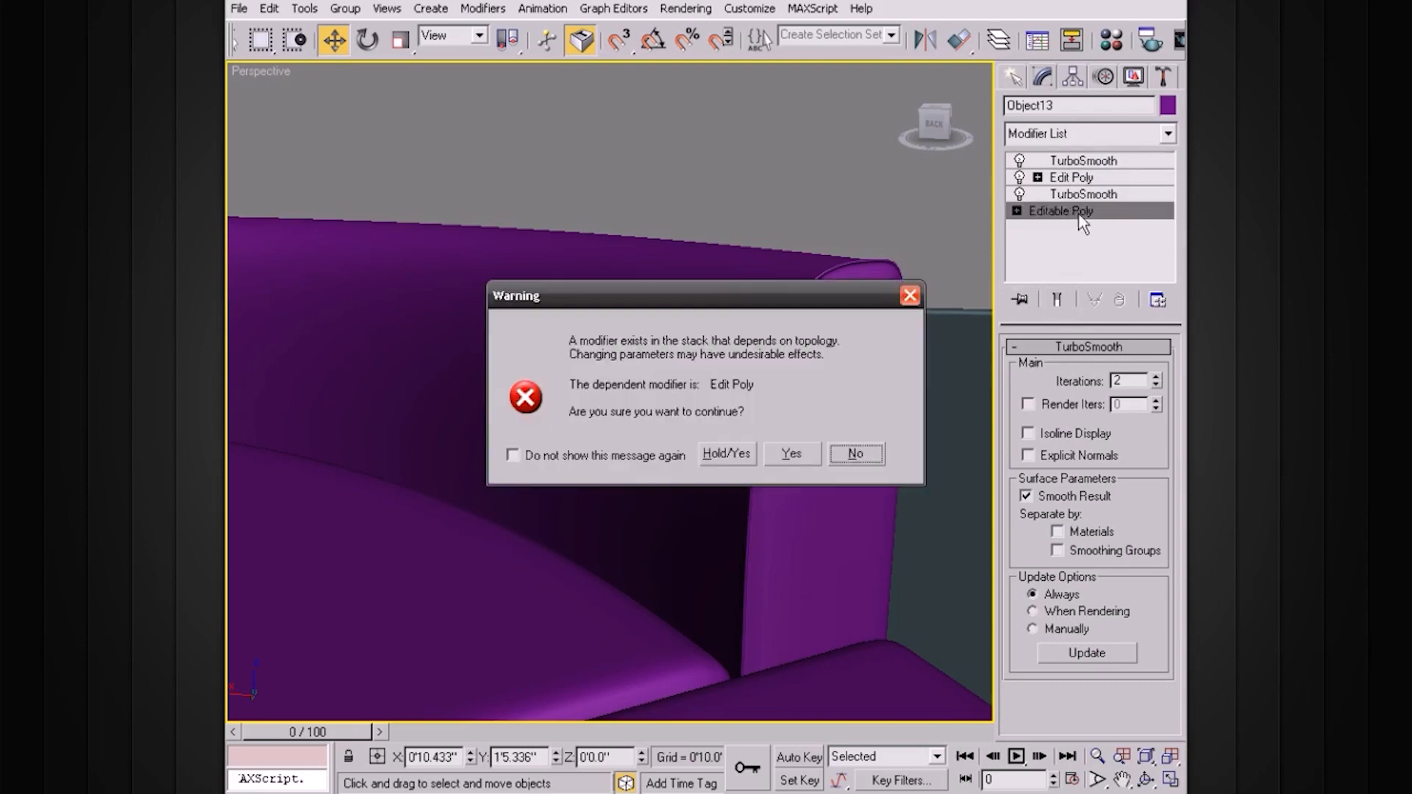
left_click(877, 451)
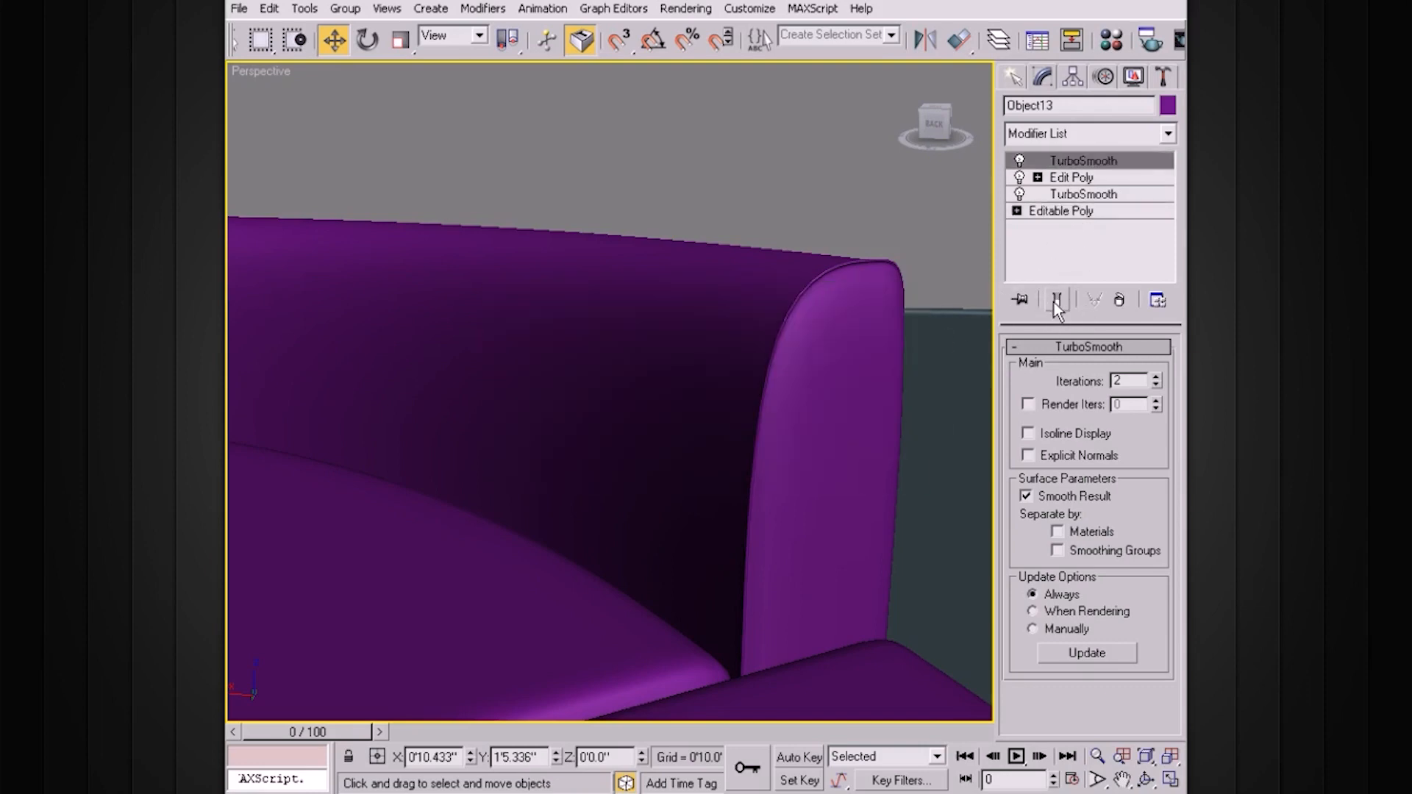
left_click(1054, 302)
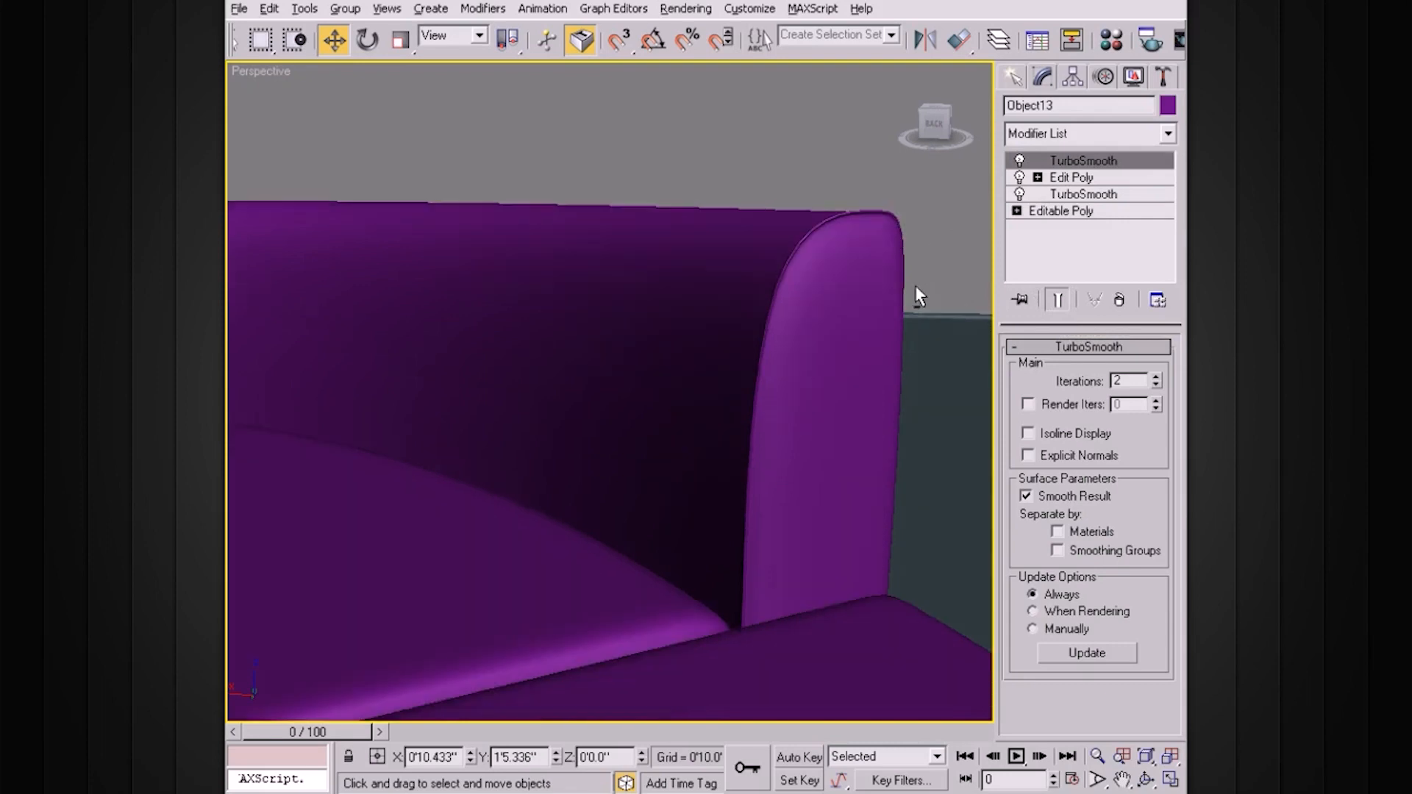
Inspect the finished backrest piping up close, along with the seams between the sofa's sections and the overall sofa shape
middle_click_drag(863, 292, 859, 314, "alt")
middle_click_drag(865, 316, 786, 327, "alt")
middle_click_drag(725, 379, 592, 509, "alt")
middle_click_drag(498, 507, 730, 470, "alt")
middle_click_drag(669, 379, 734, 332, "alt")
scroll(391, 409, "down", 4)
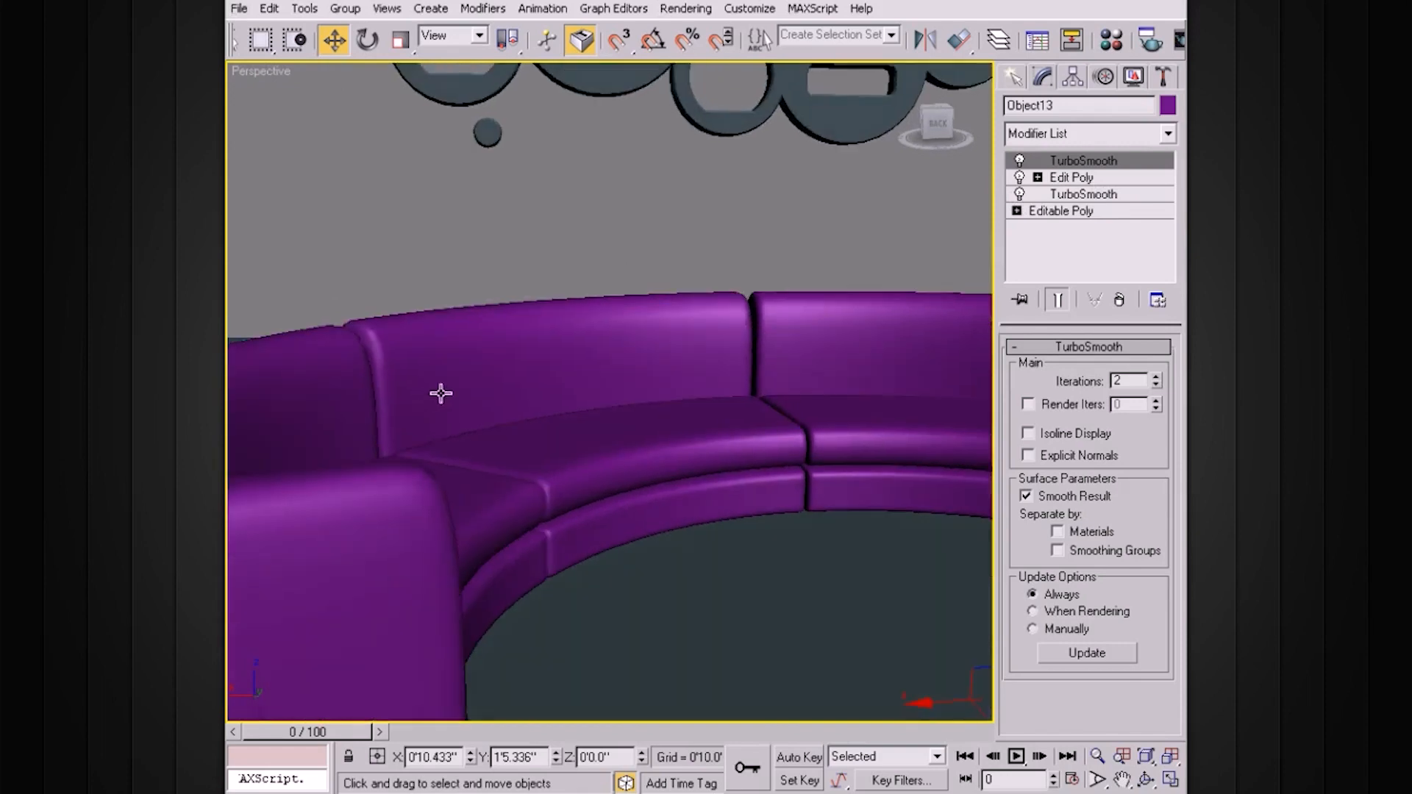
middle_click_drag(548, 417, 612, 417, "alt")
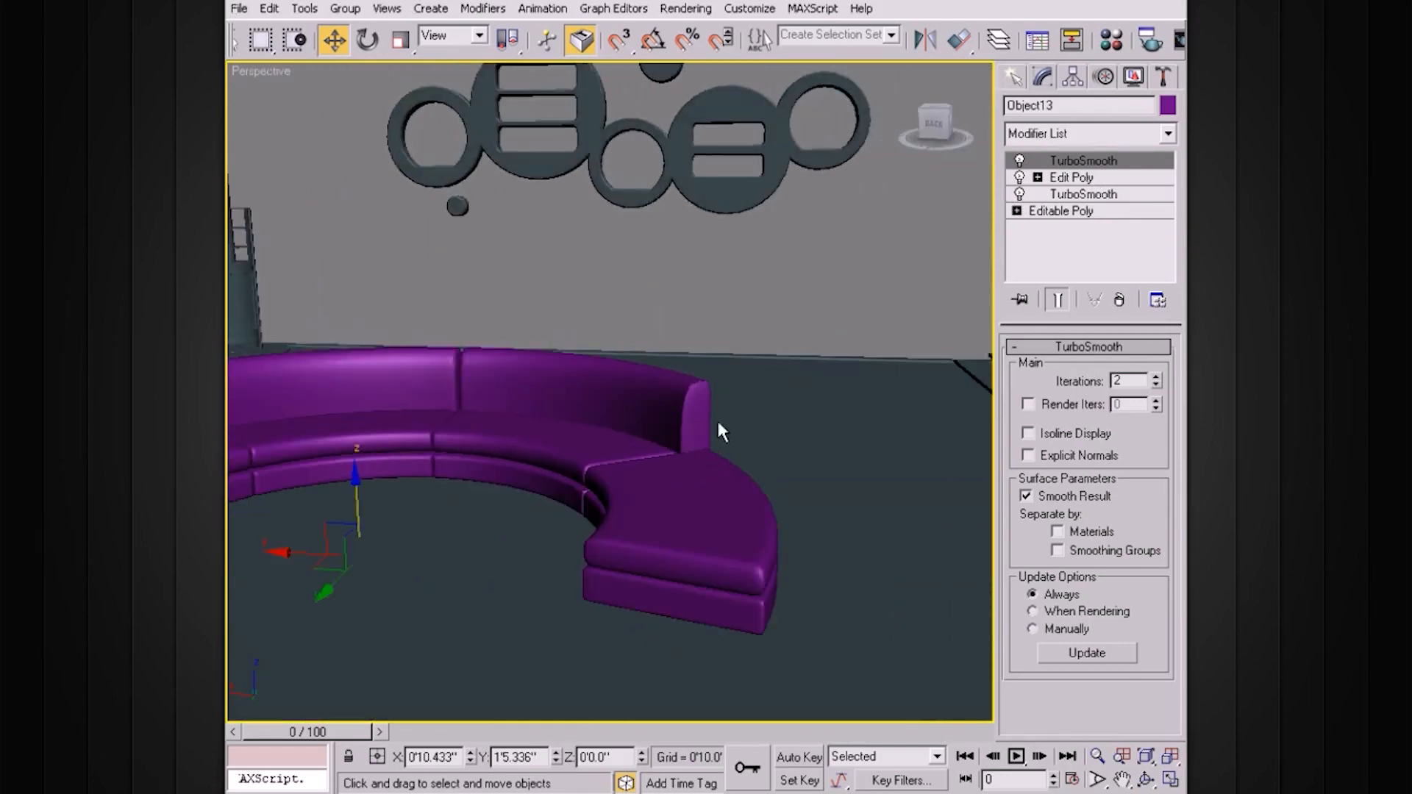
scroll(720, 431, "up", 8)
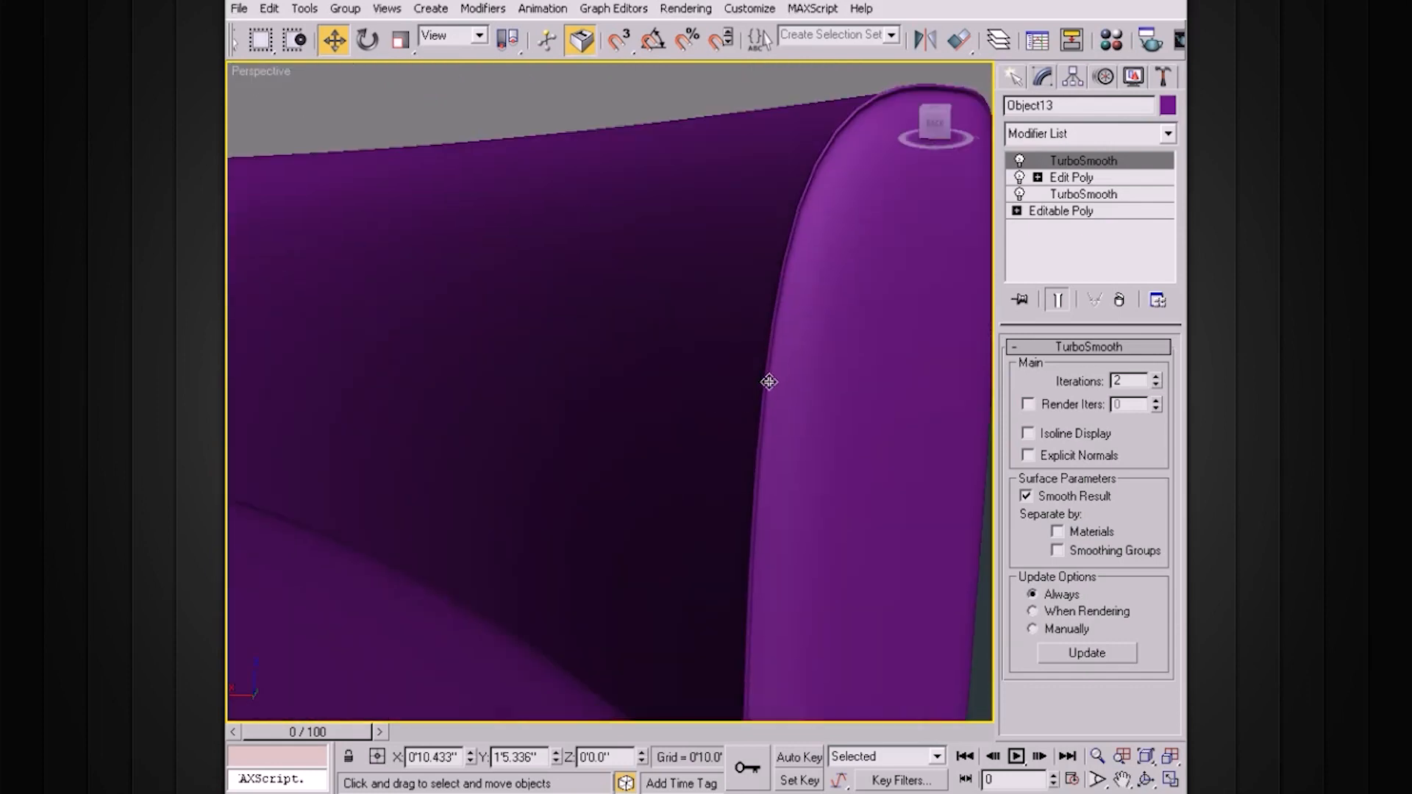
scroll(763, 391, "down", 8)
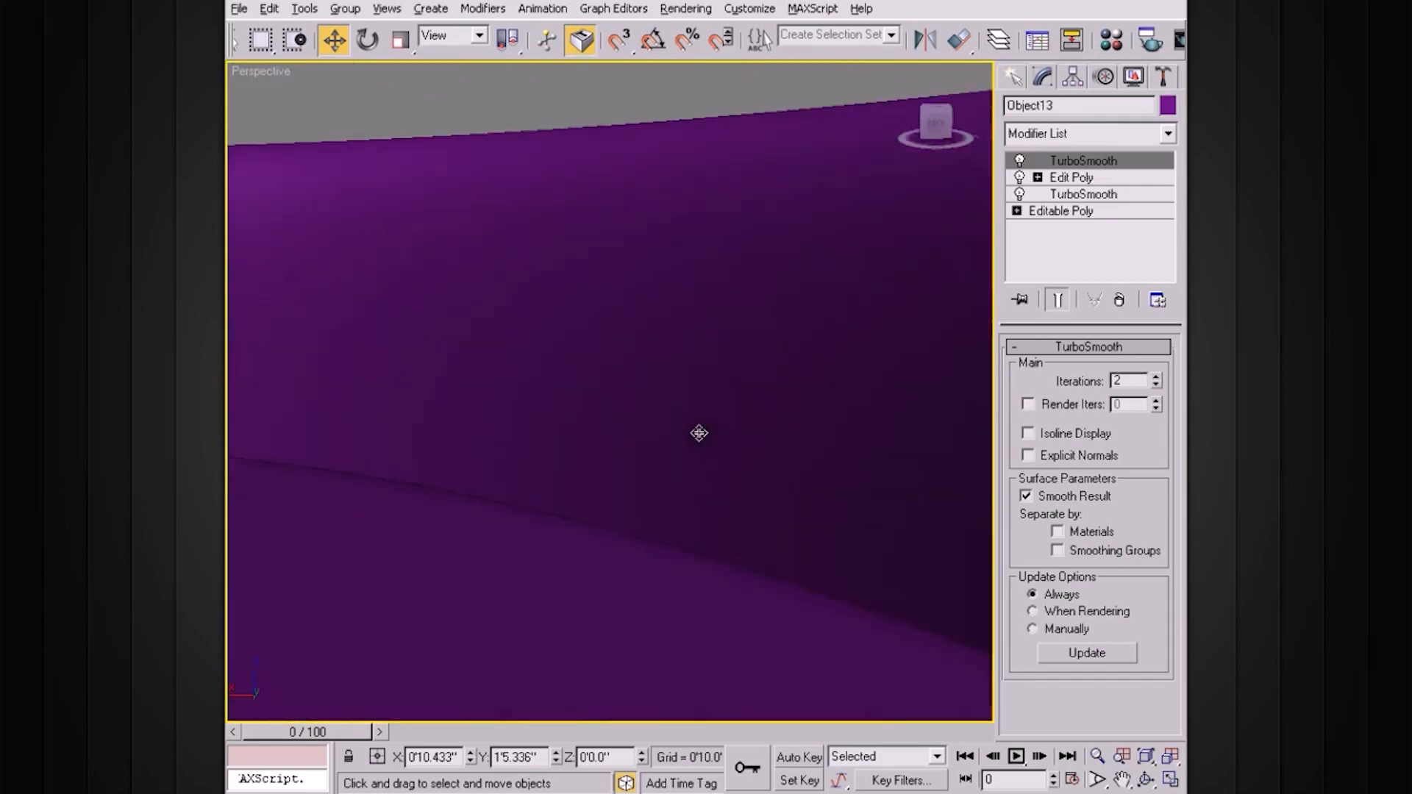
scroll(657, 406, "up", 2)
scroll(738, 404, "down", 6)
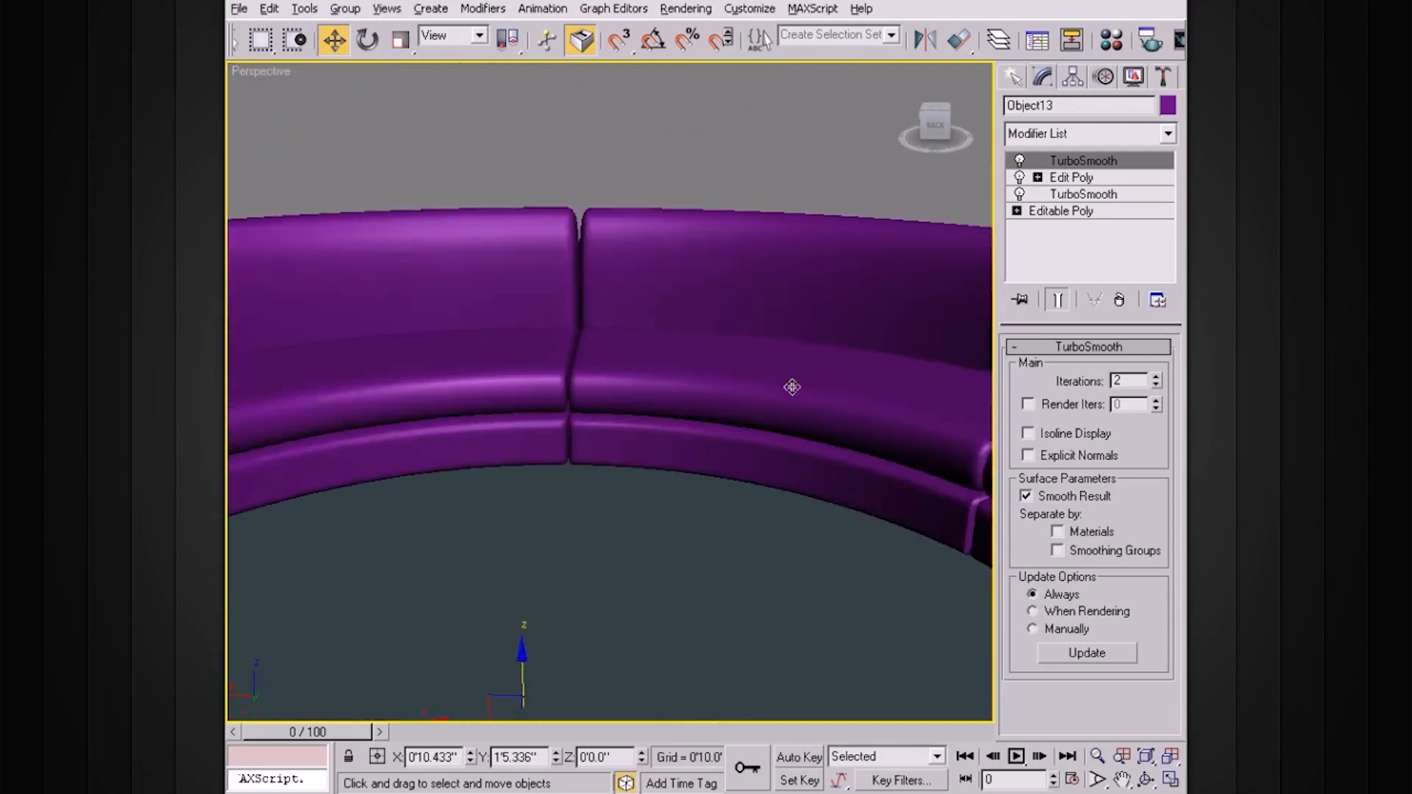
scroll(657, 426, "down", 2)
middle_click_drag(658, 428, 757, 370, "alt")
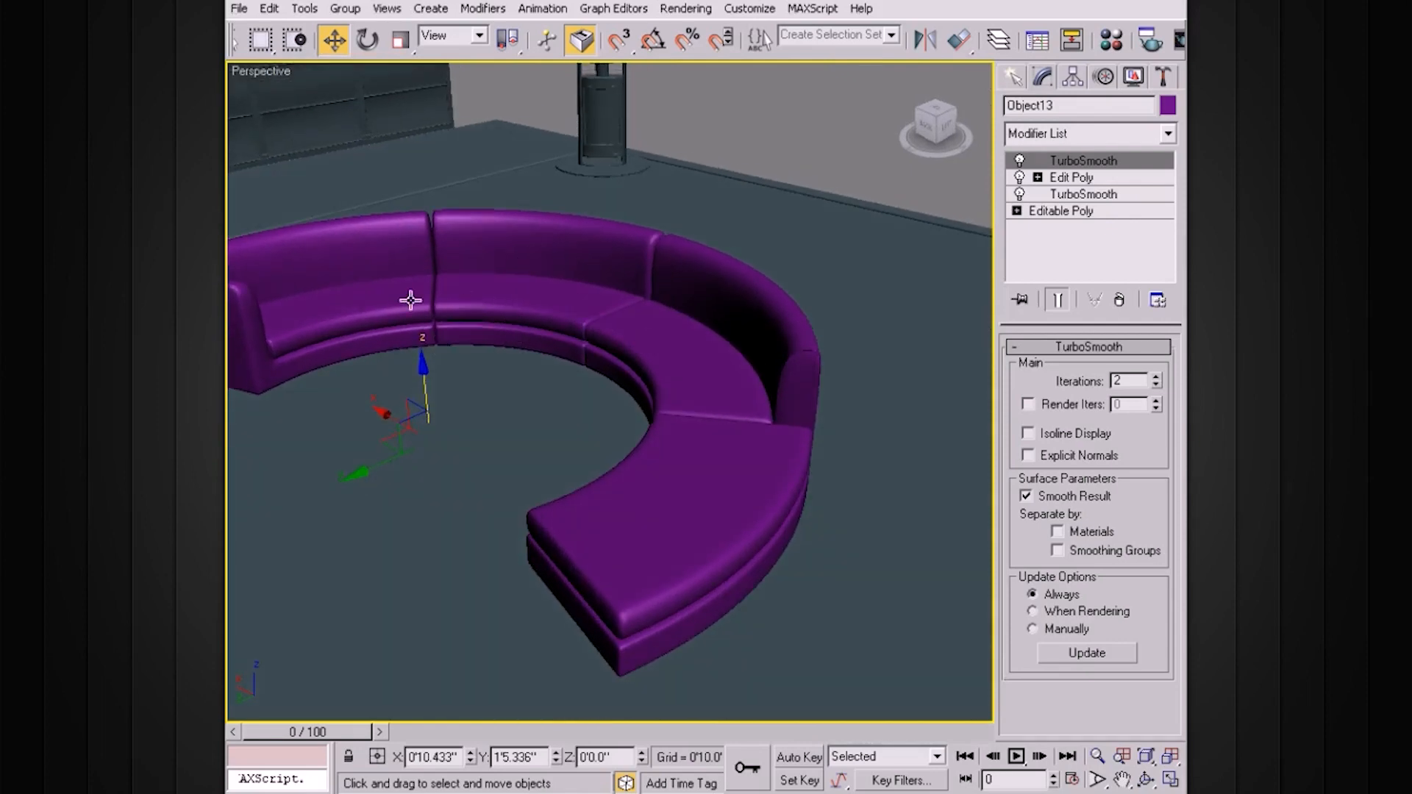